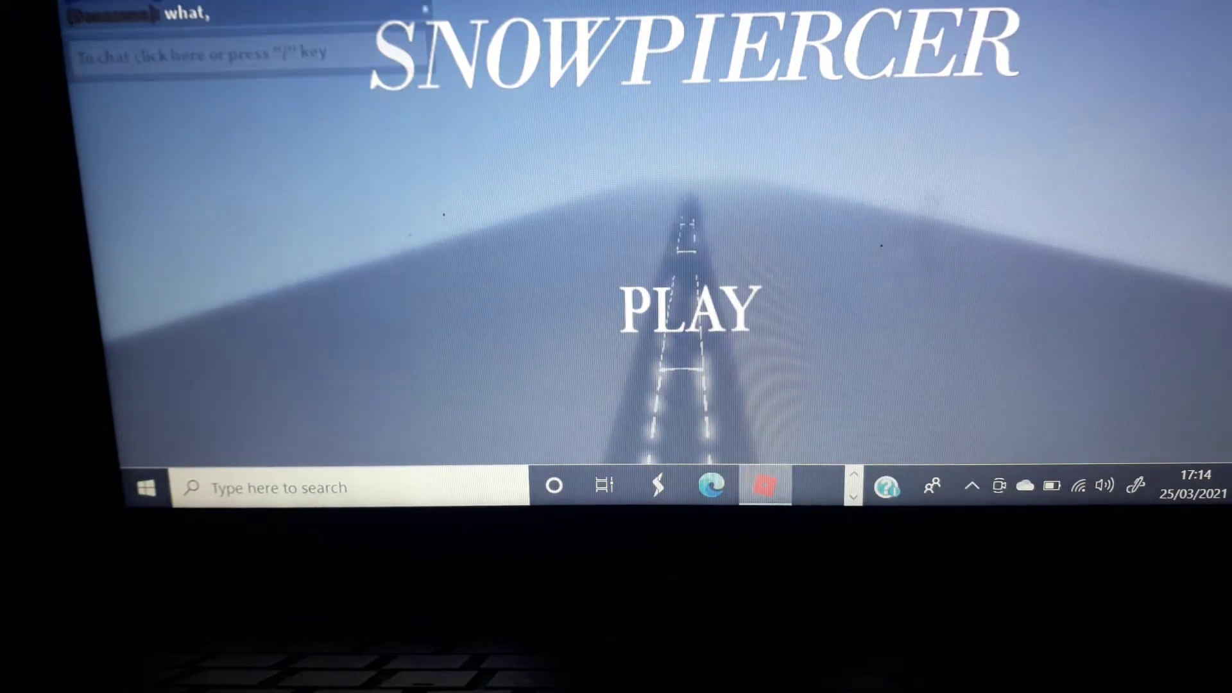
# Step: Start Snowpiercer with PLAY and spawn on the 1st class team in the dining carriage
pyautogui.click(650, 332)
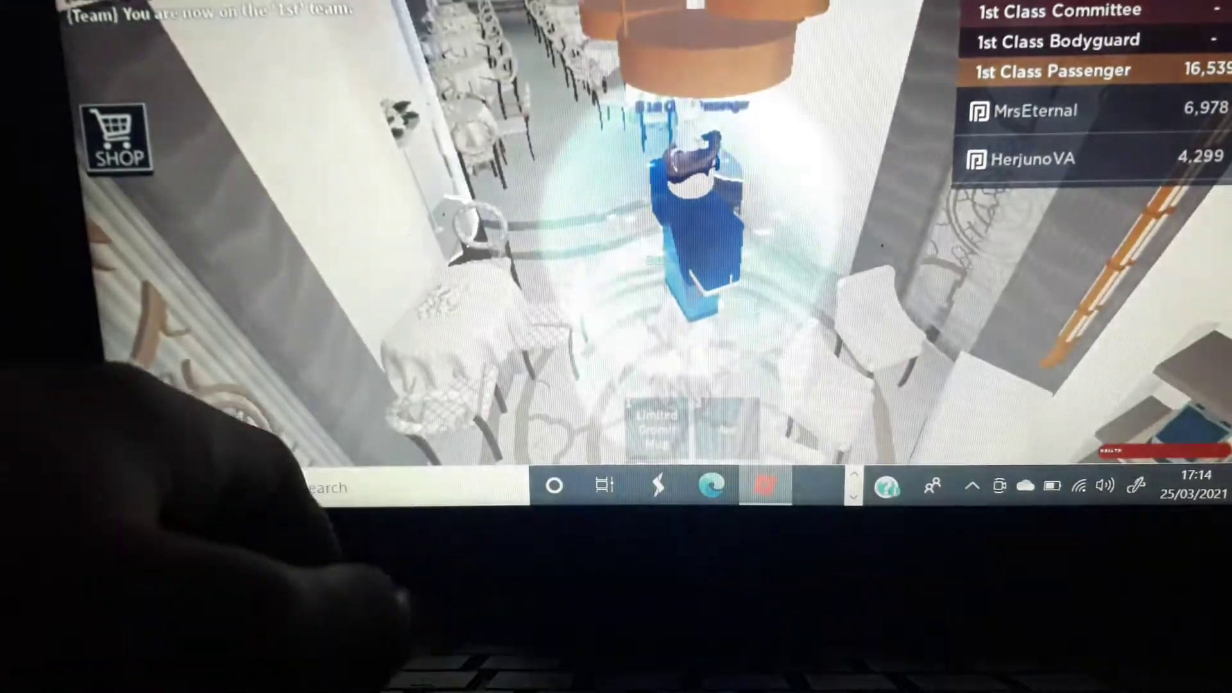
# Step: Walk the avatar down the dining-car aisle and through the first-class RFID door
pyautogui.press('w')
pyautogui.press('w')
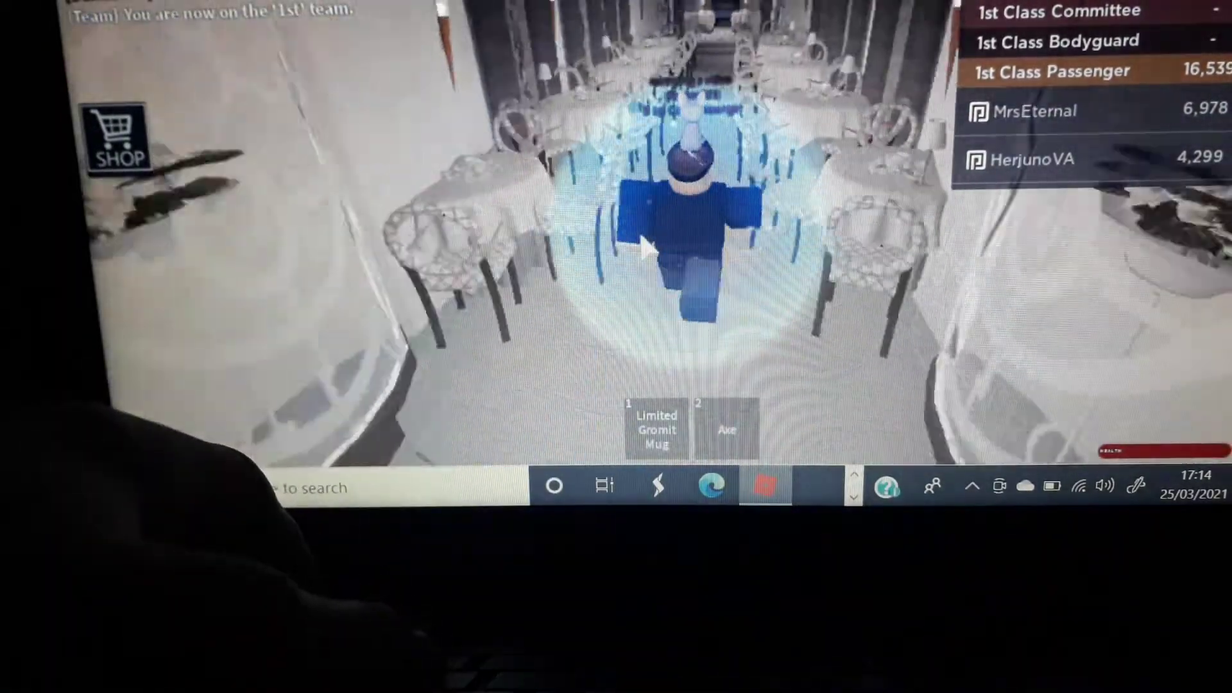
pyautogui.press('w')
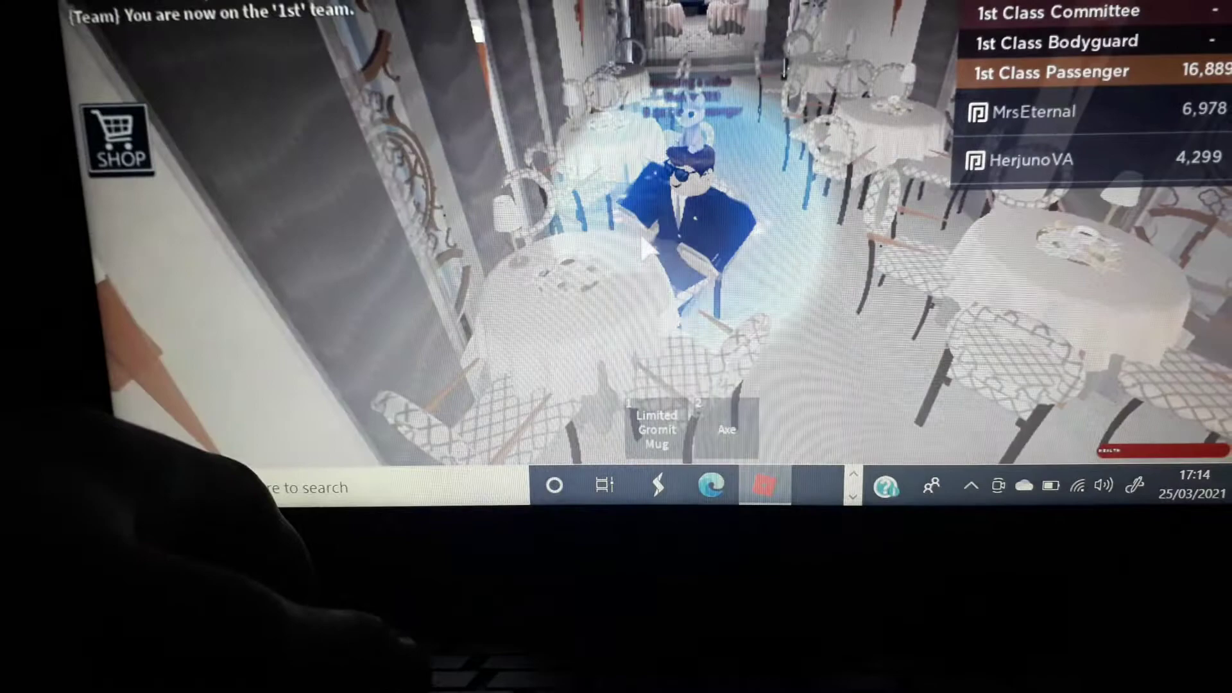
pyautogui.press('w')
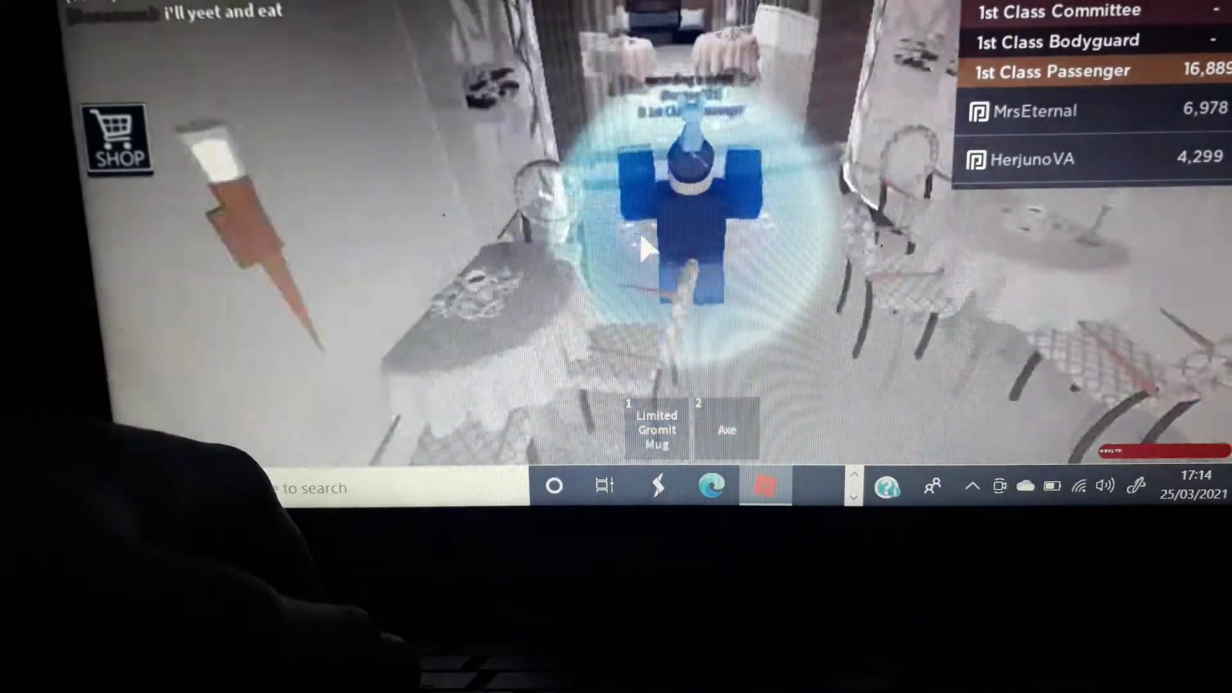
pyautogui.press('w')
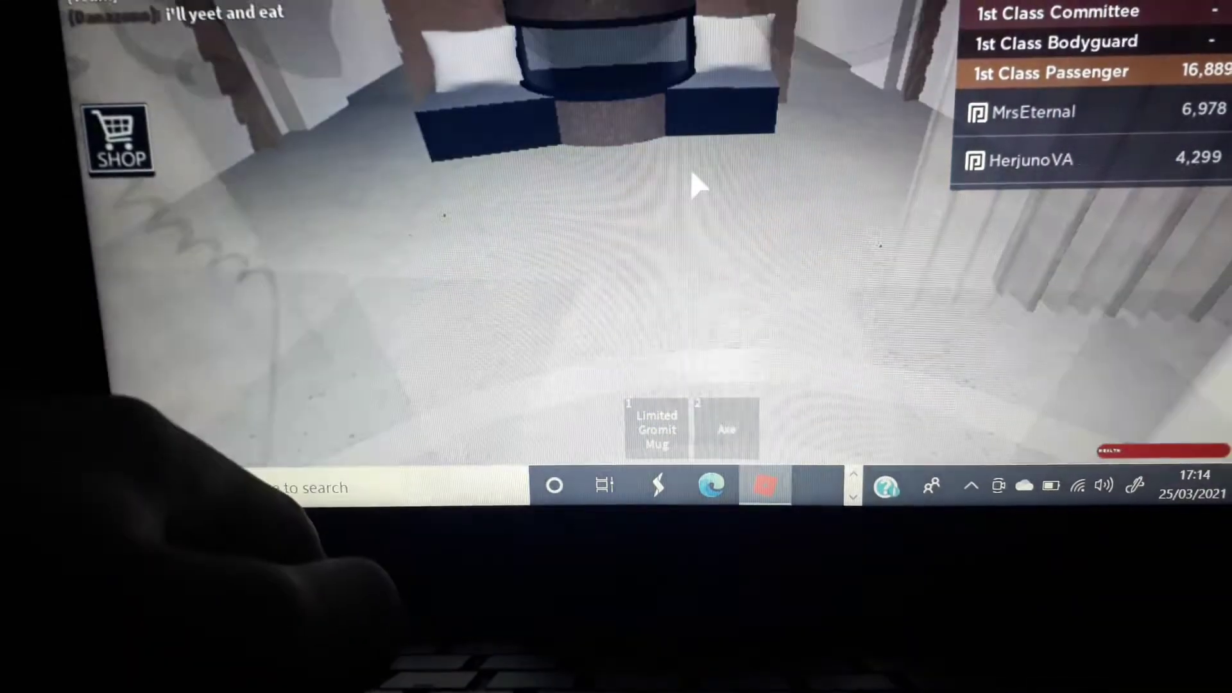
pyautogui.press('w')
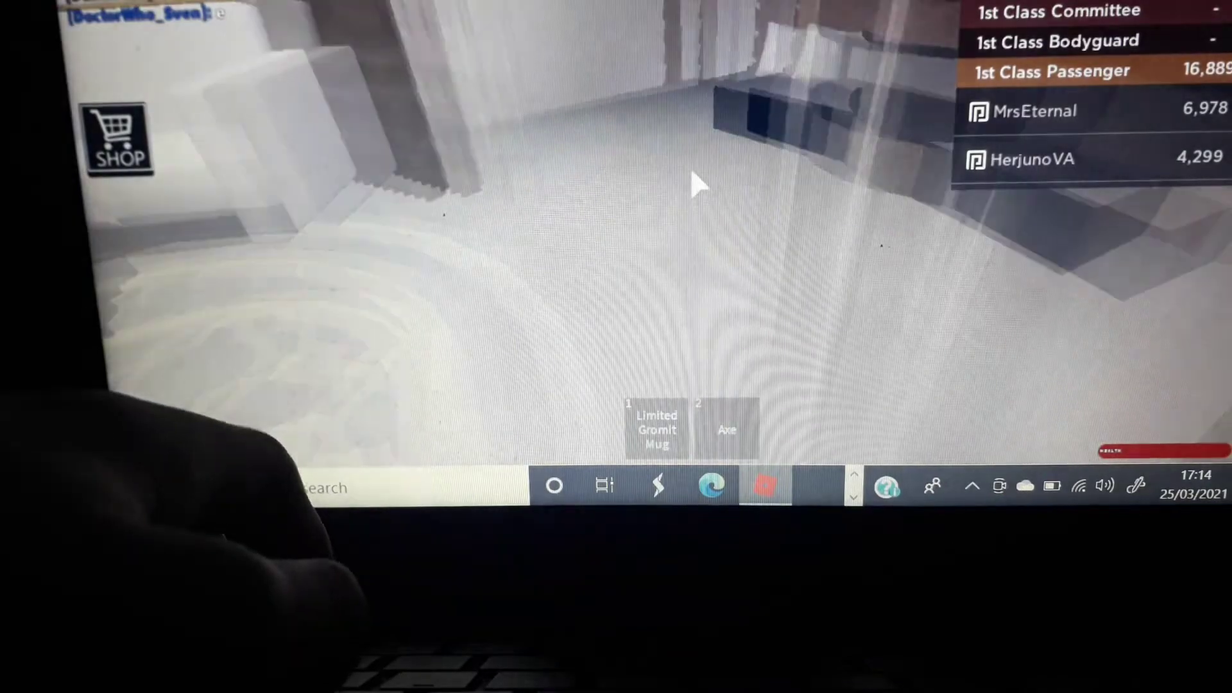
pyautogui.press('w')
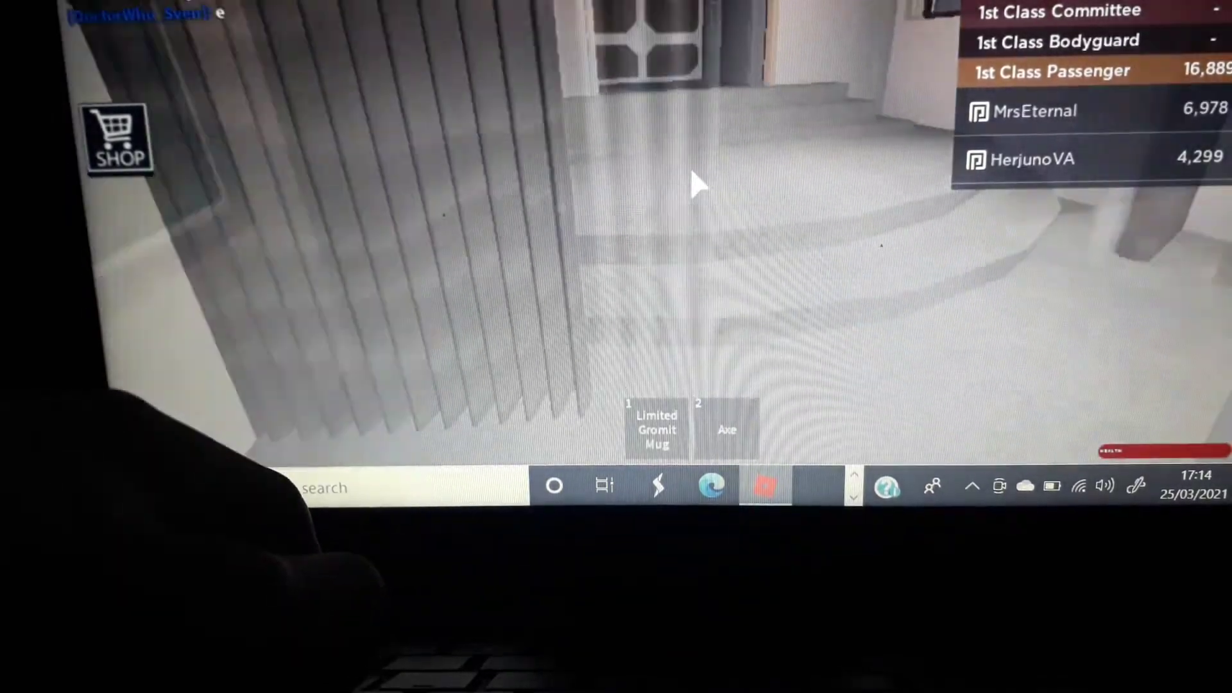
pyautogui.press('e')
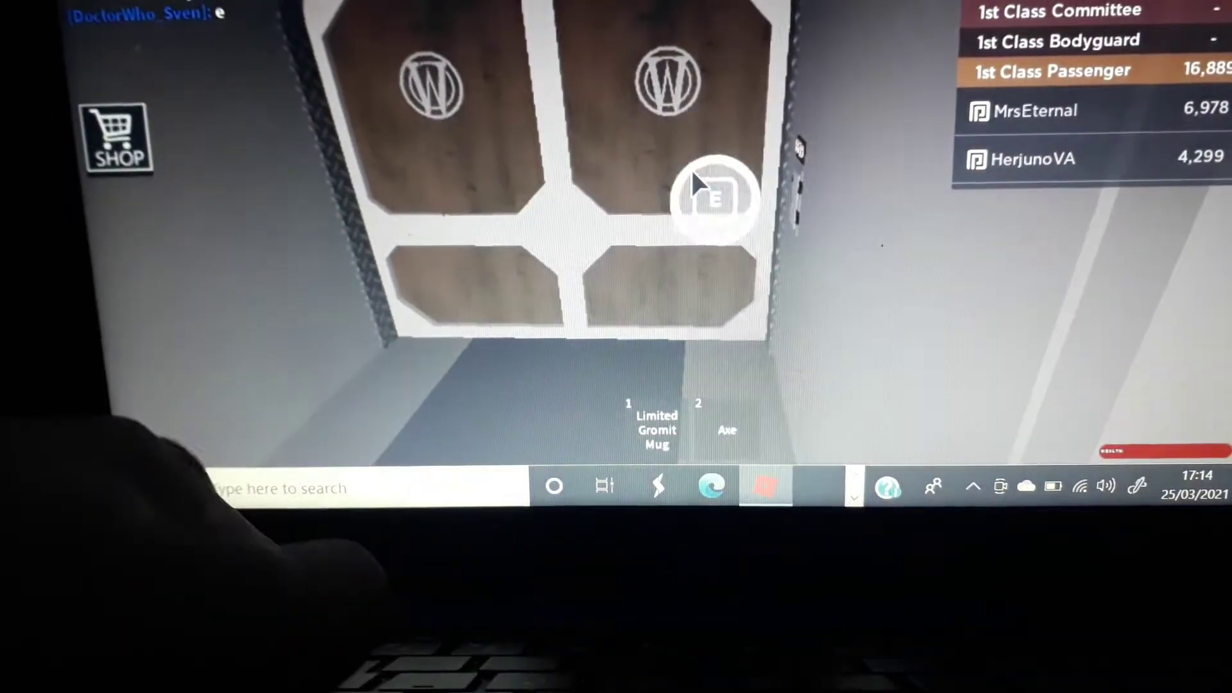
pyautogui.press('w')
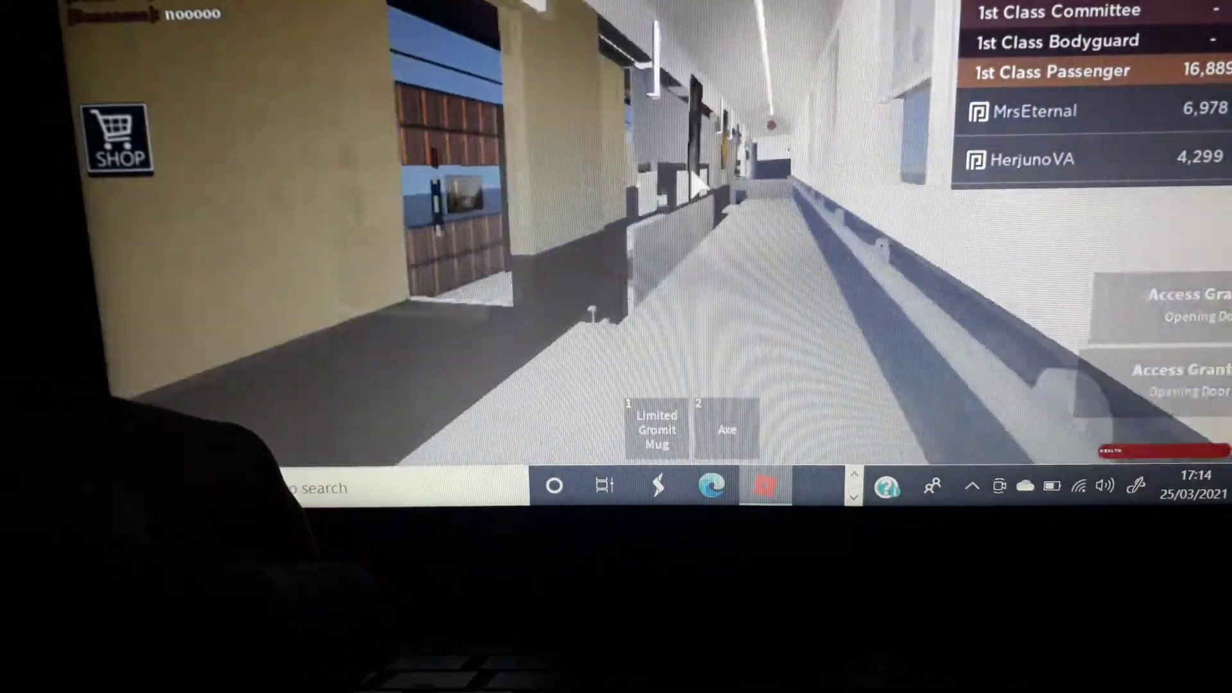
# Step: Walk the long corridor to the brown first-class door and go through it
pyautogui.press('w')
pyautogui.press('w')
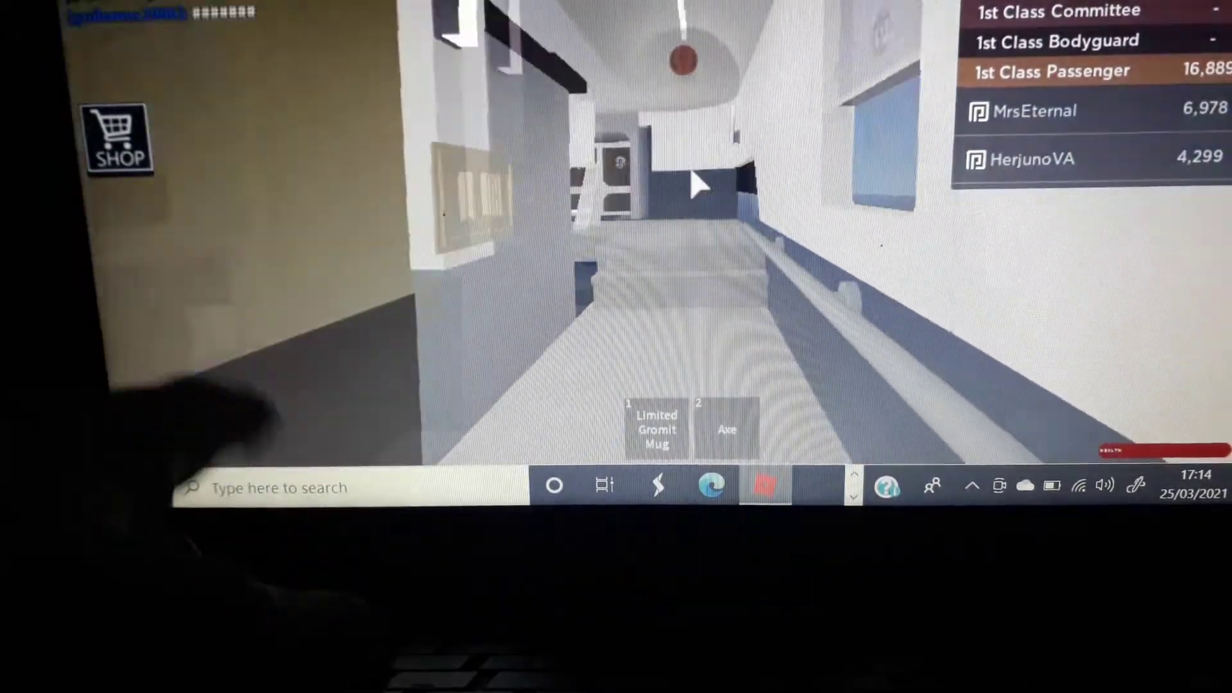
pyautogui.press('w')
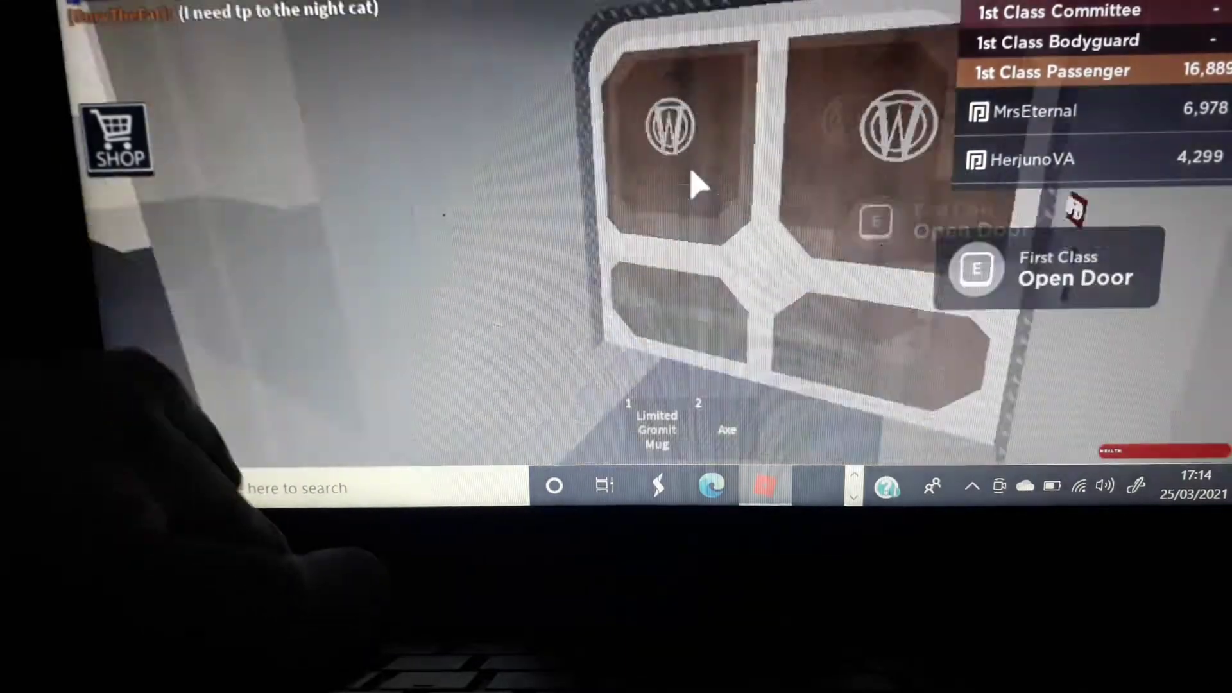
pyautogui.press('e')
pyautogui.press('w')
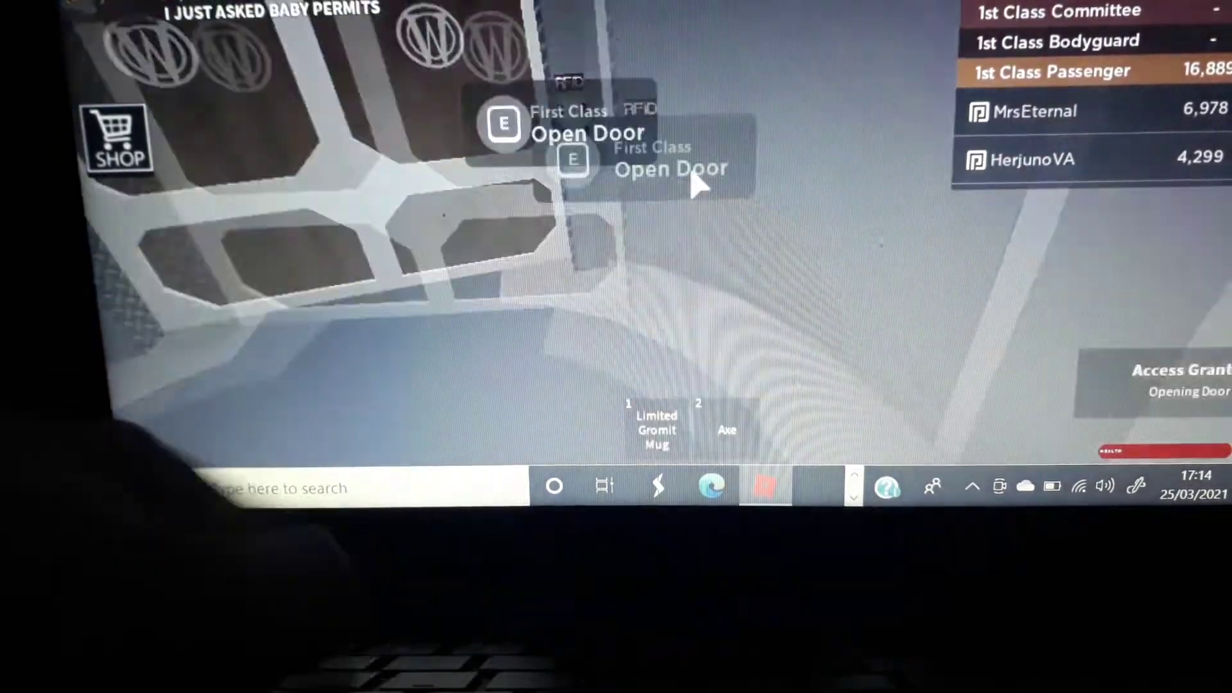
pyautogui.press('w')
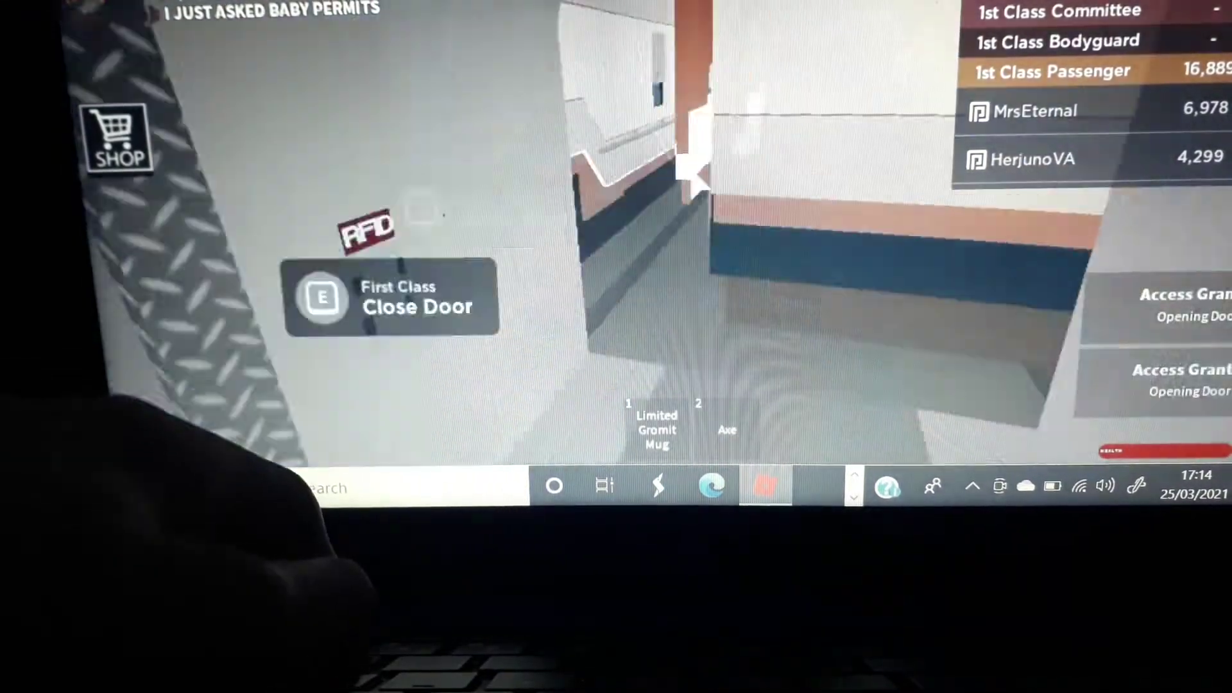
# Step: Follow the turning hallway to the next first-class door and enter Car 05
pyautogui.press('w')
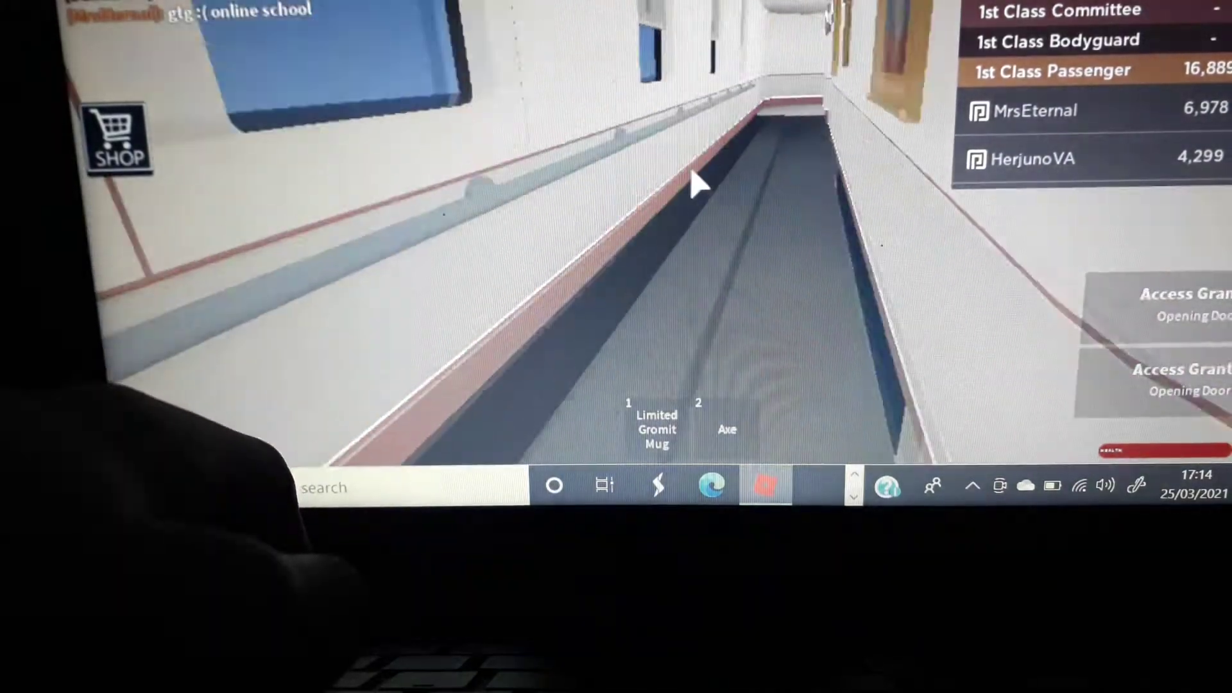
pyautogui.press('w')
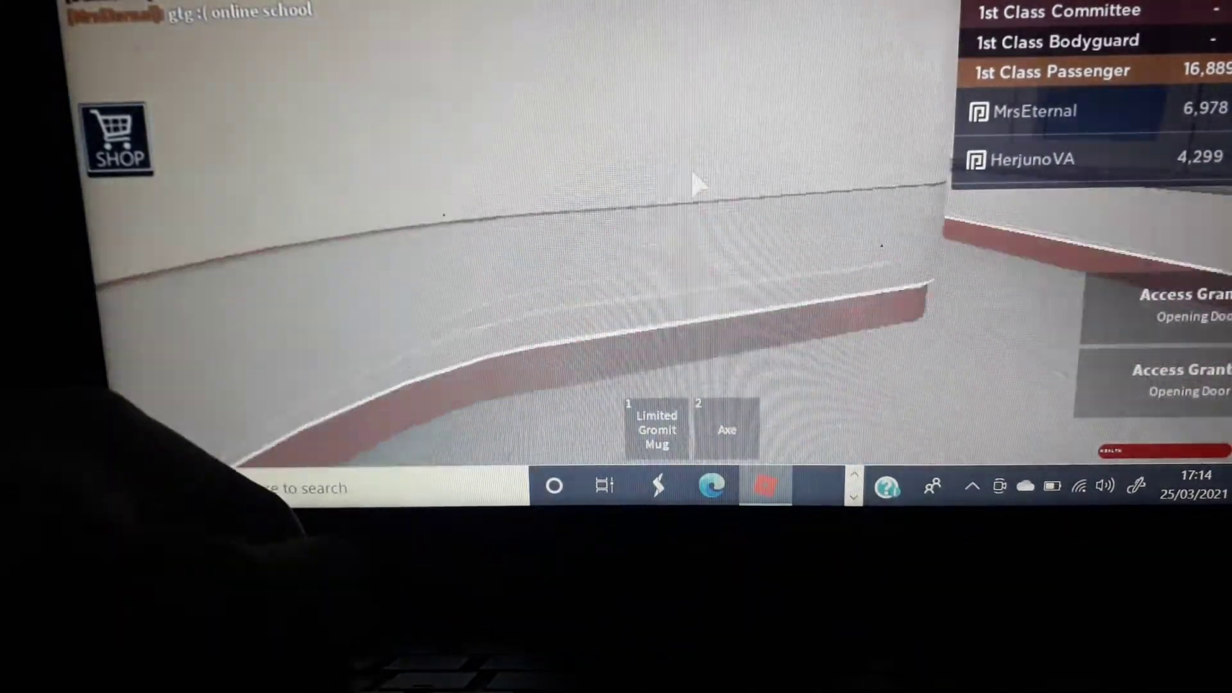
pyautogui.press('w')
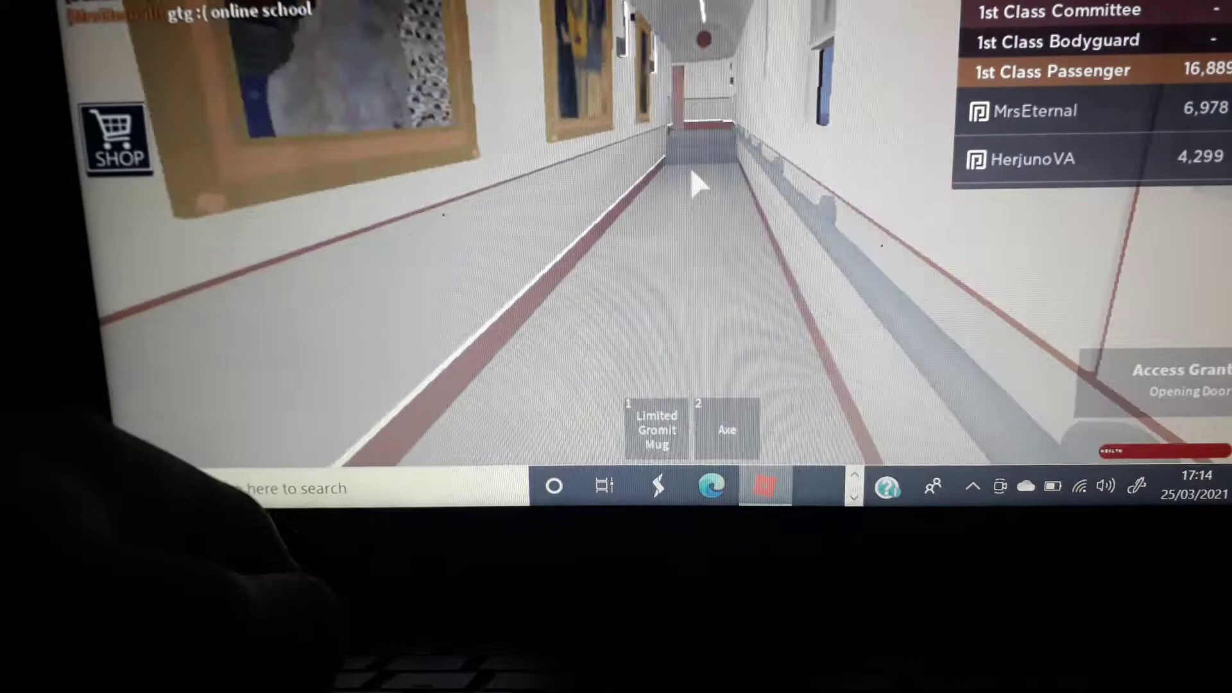
pyautogui.press('w')
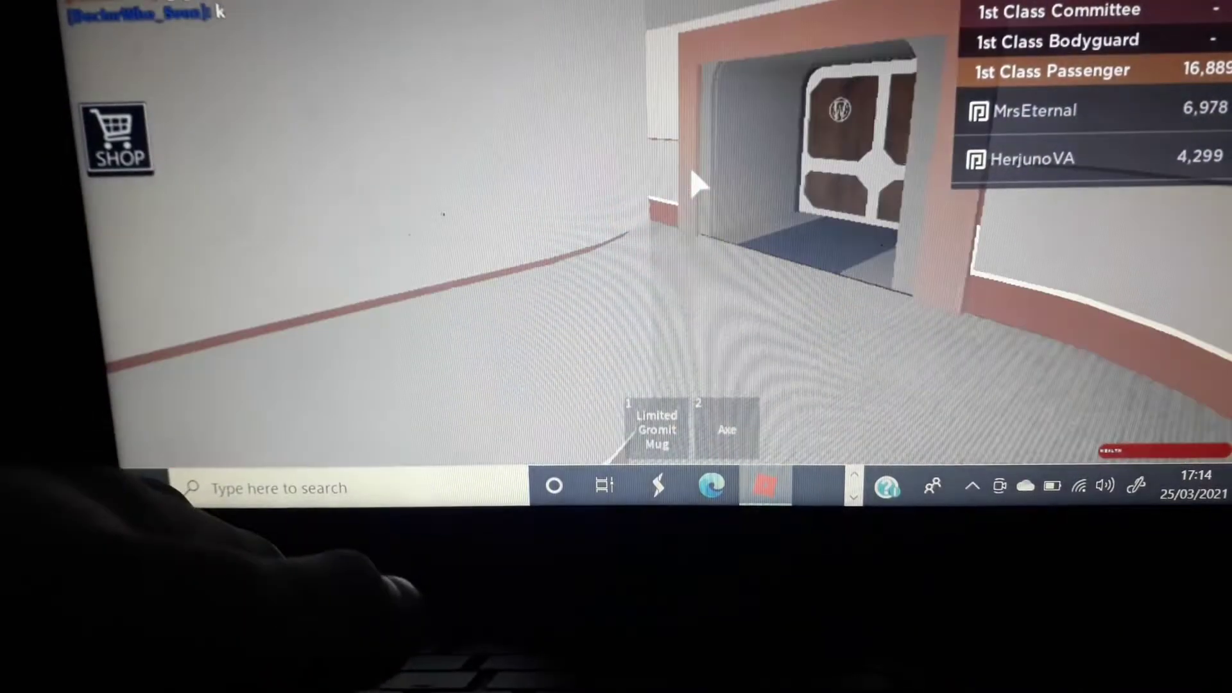
pyautogui.press('e')
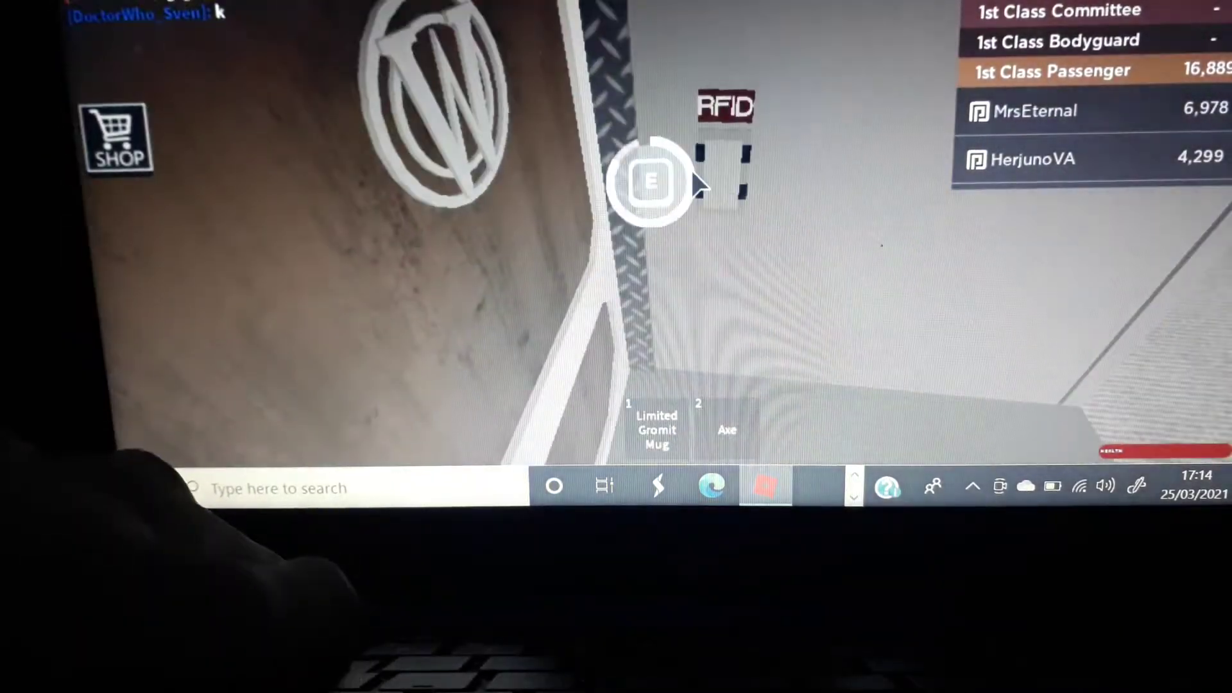
pyautogui.press('w')
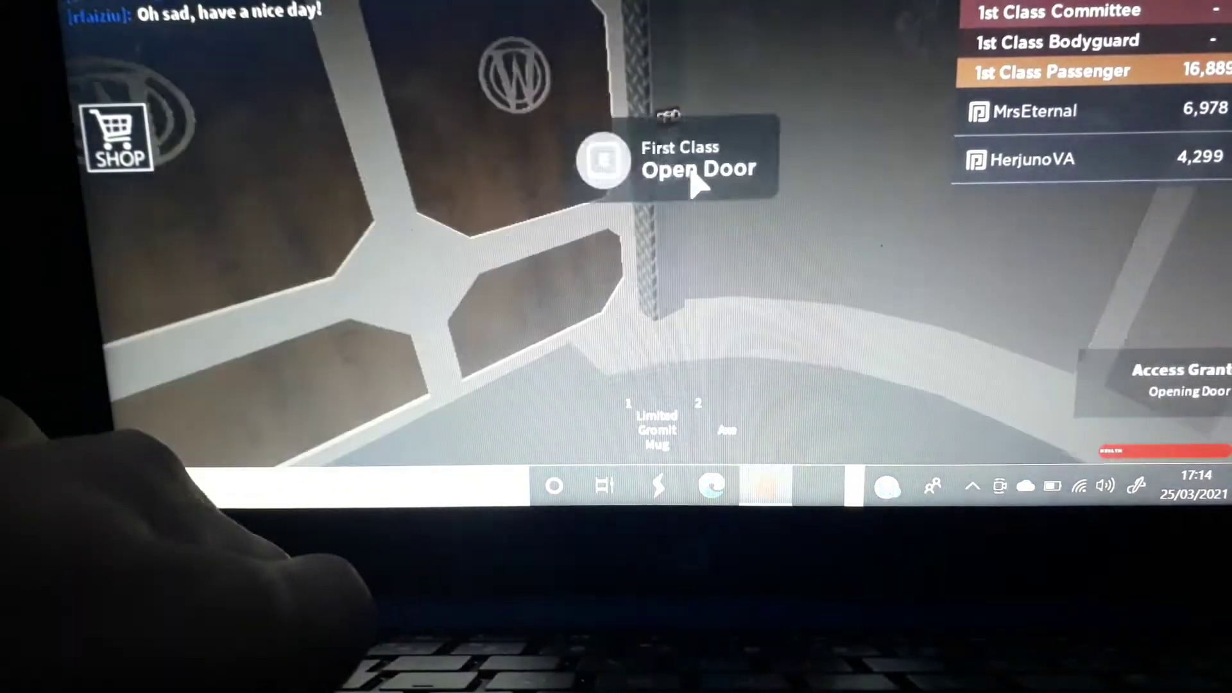
pyautogui.press('e')
pyautogui.press('w')
pyautogui.press('w')
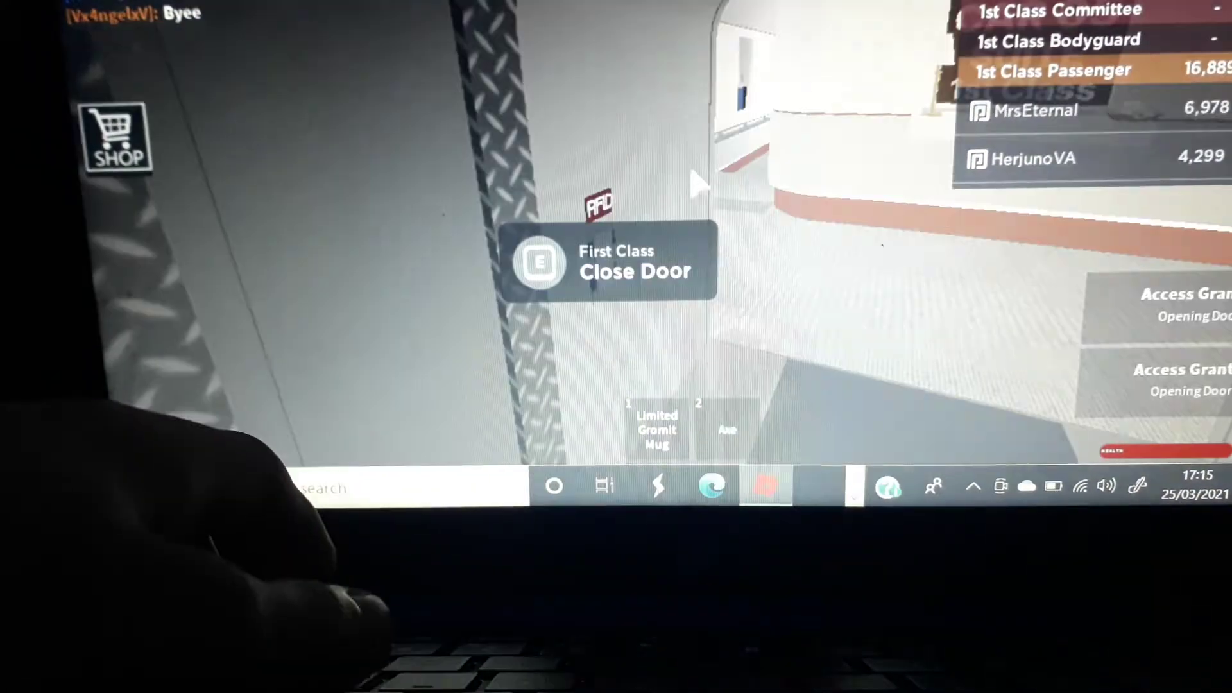
# Step: Walk Car 05's corridors and side passage, then climb the stairs toward the door
pyautogui.press('w')
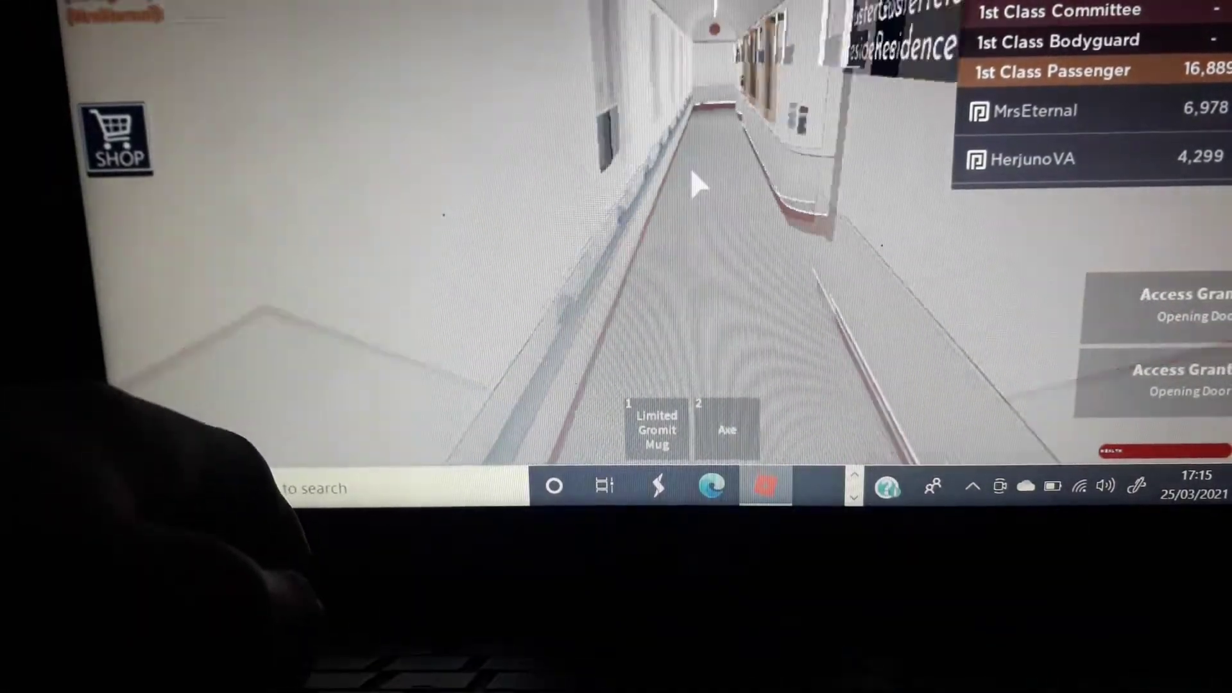
pyautogui.press('w')
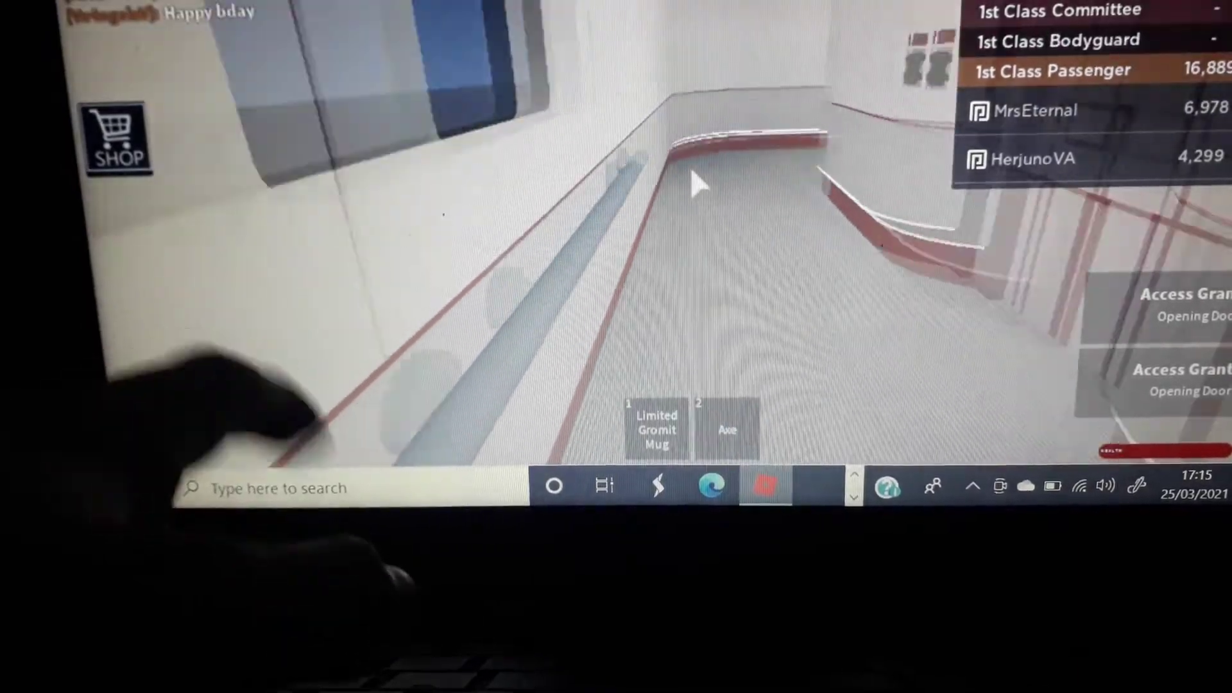
pyautogui.press('d')
pyautogui.press('w')
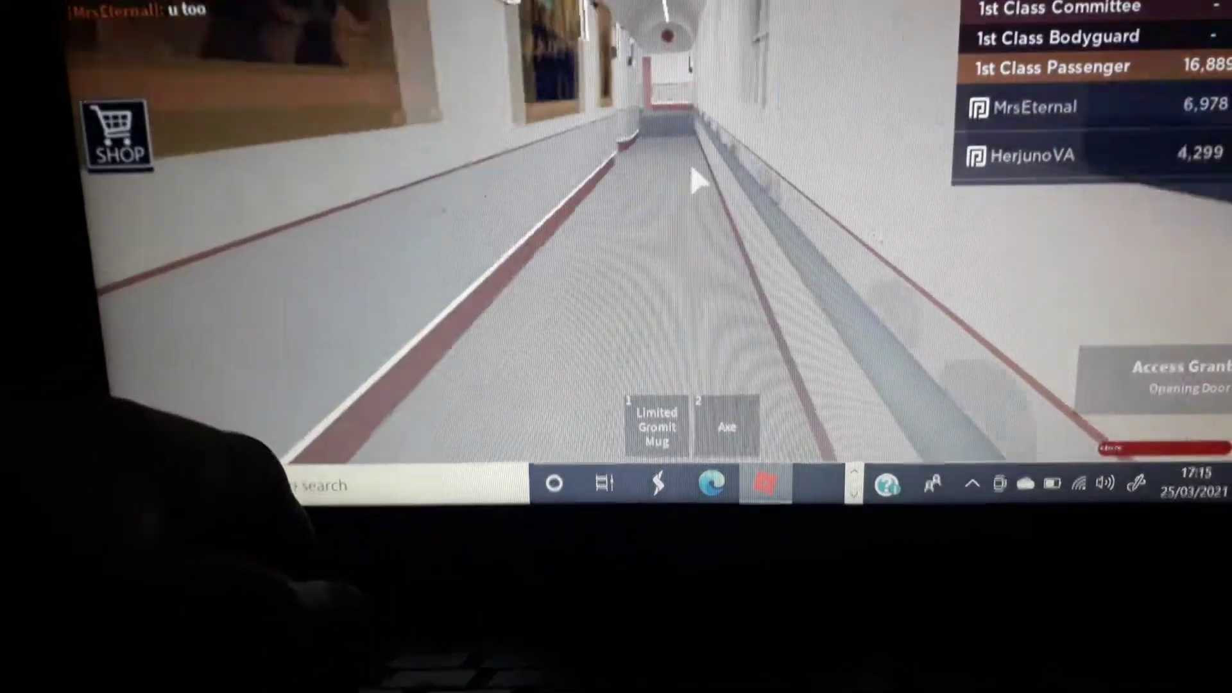
pyautogui.press('w')
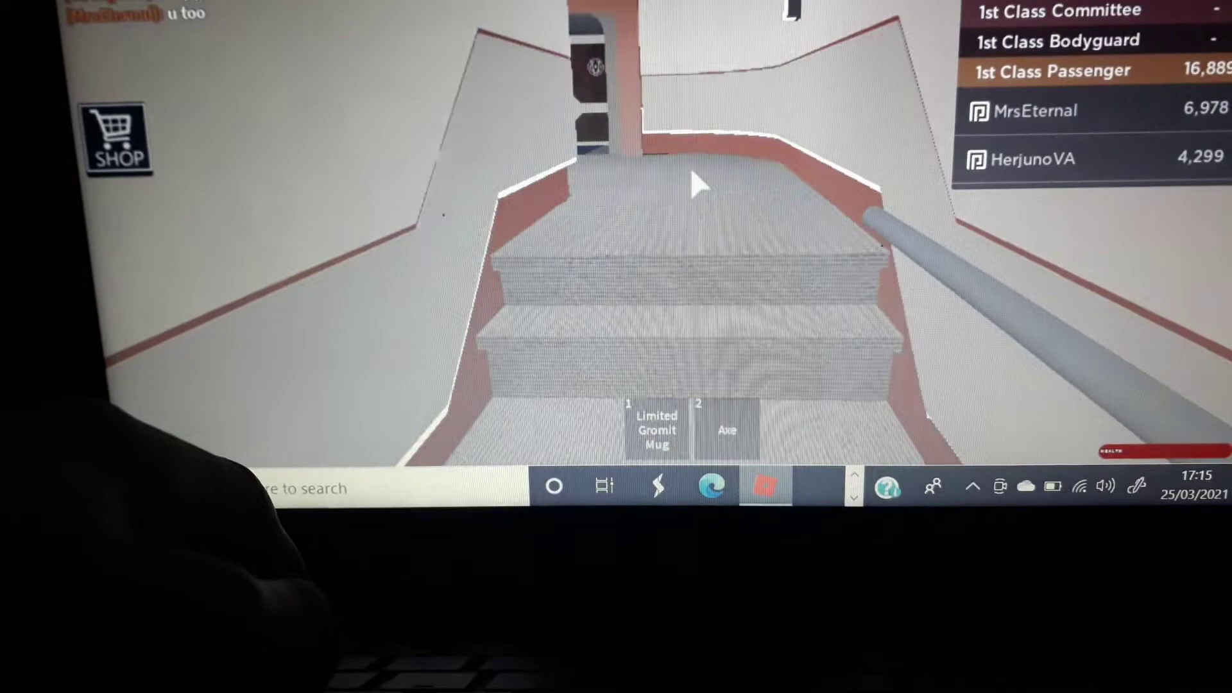
pyautogui.press('w')
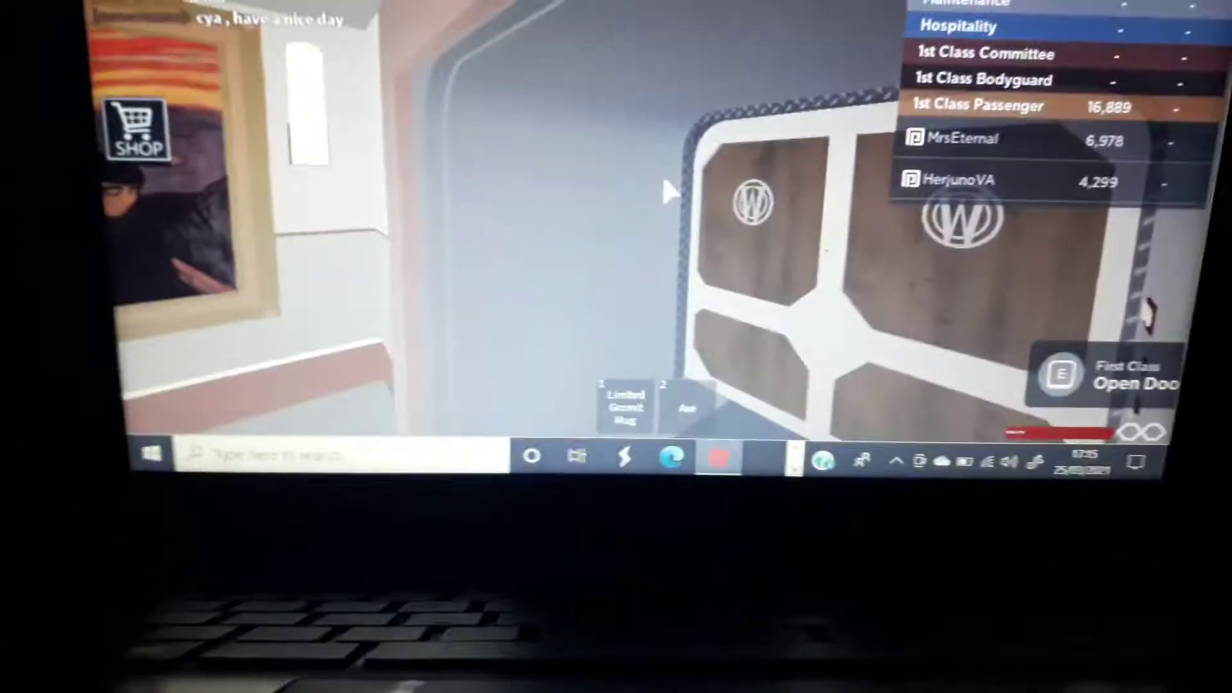
# Step: Go through the first-class door with W logos
pyautogui.press('w')
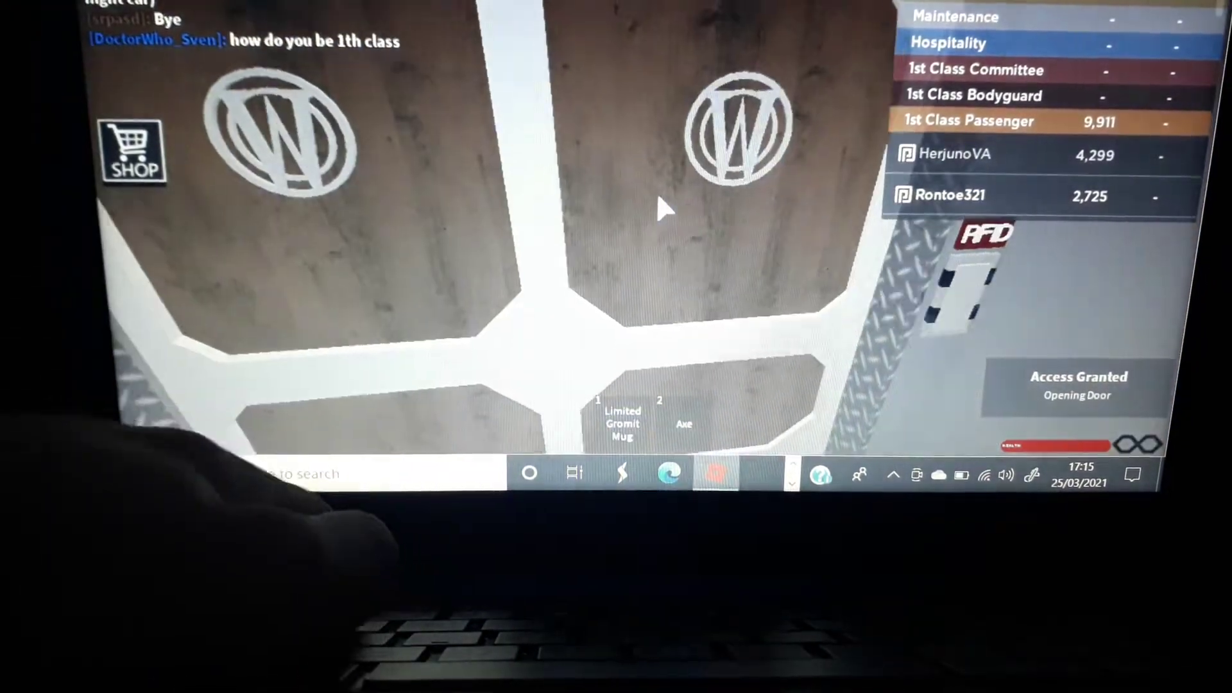
pyautogui.press('e')
# Step: Walk the long corridor and open the first-class door to the lounge car
pyautogui.press('w')
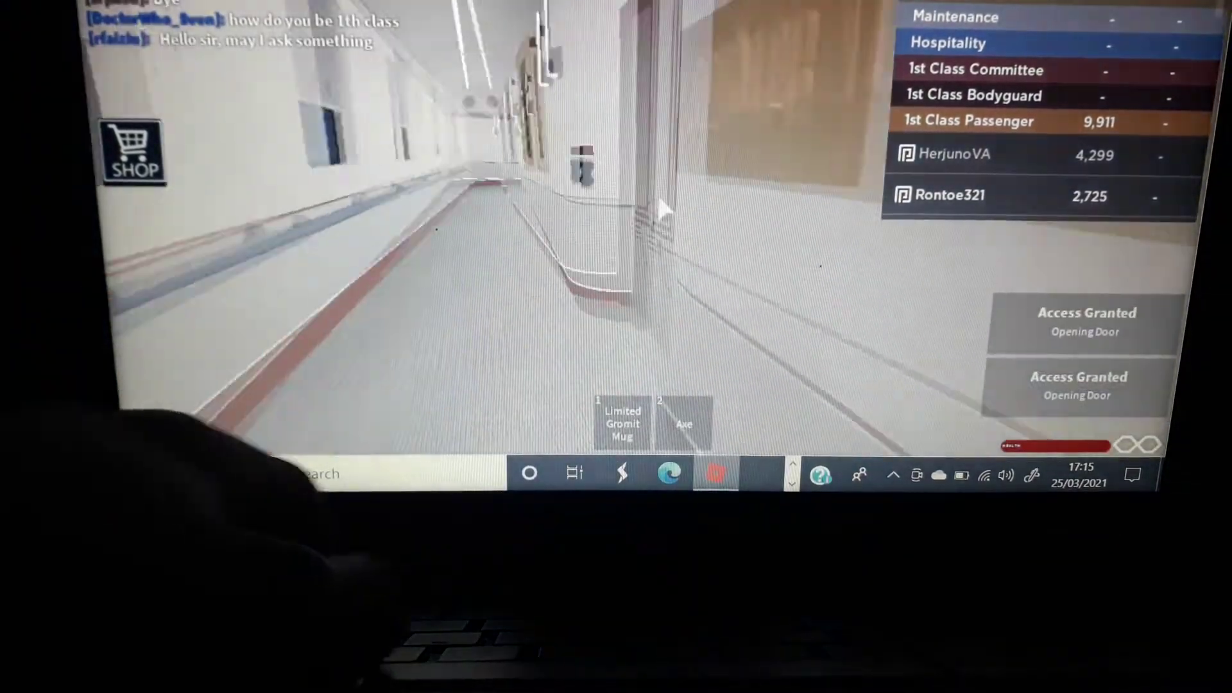
pyautogui.press('w')
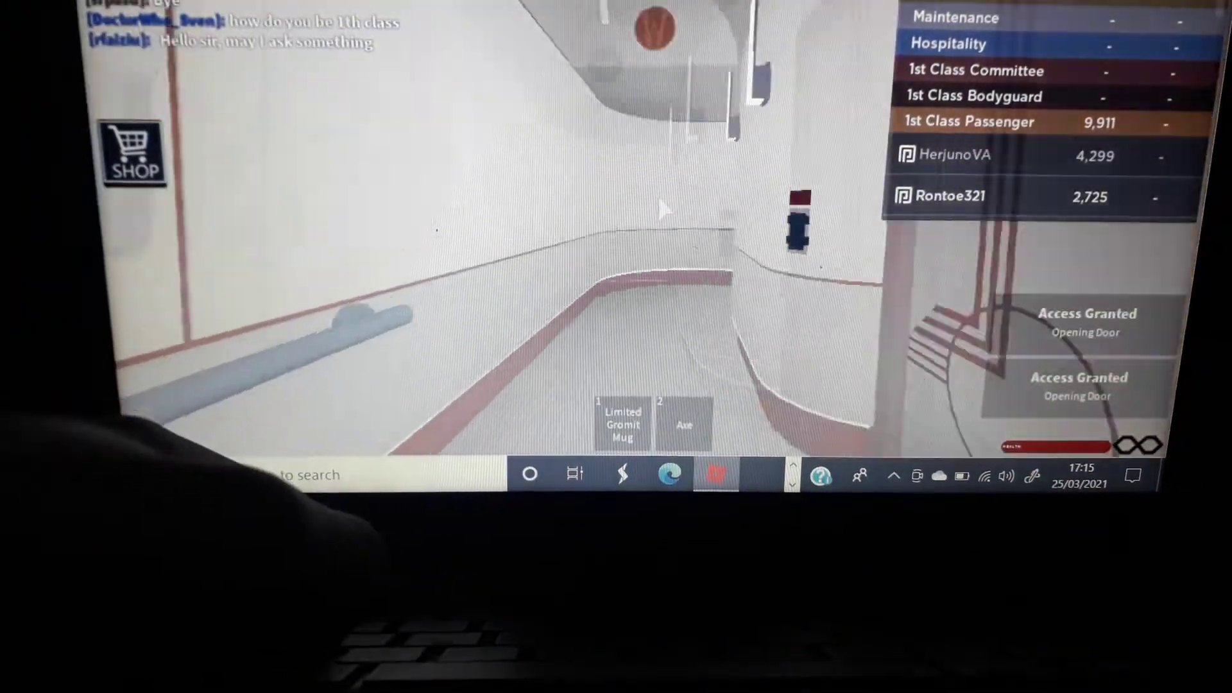
pyautogui.press('Left')
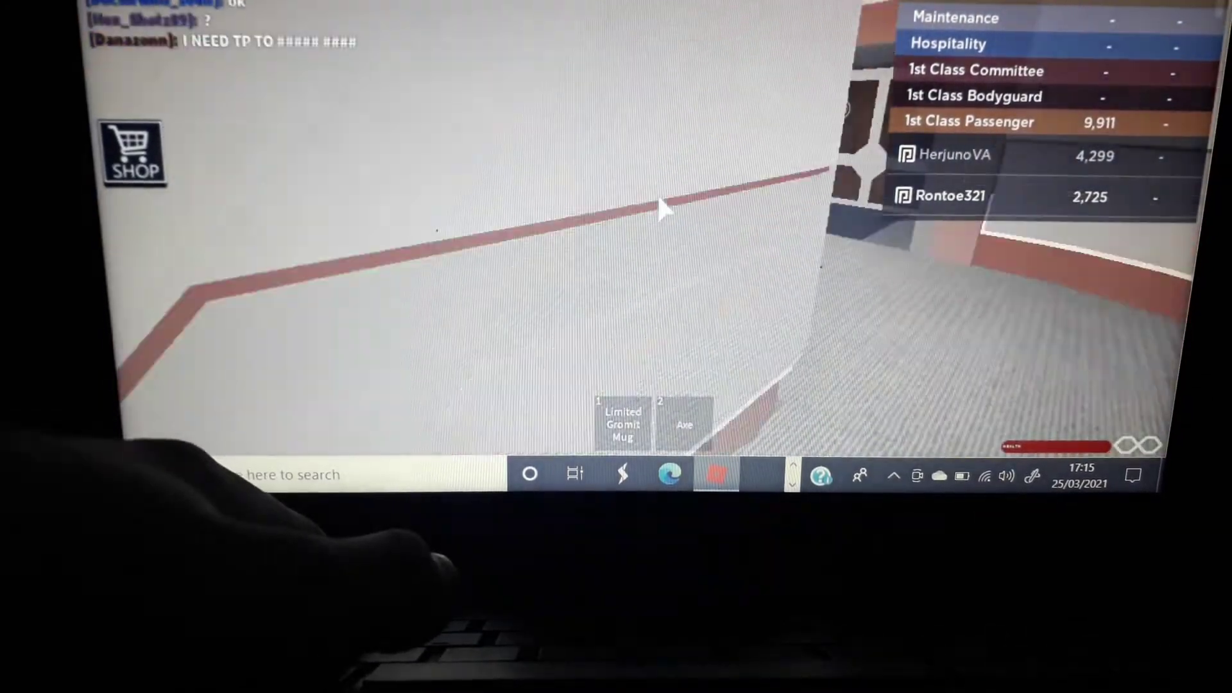
pyautogui.press('w')
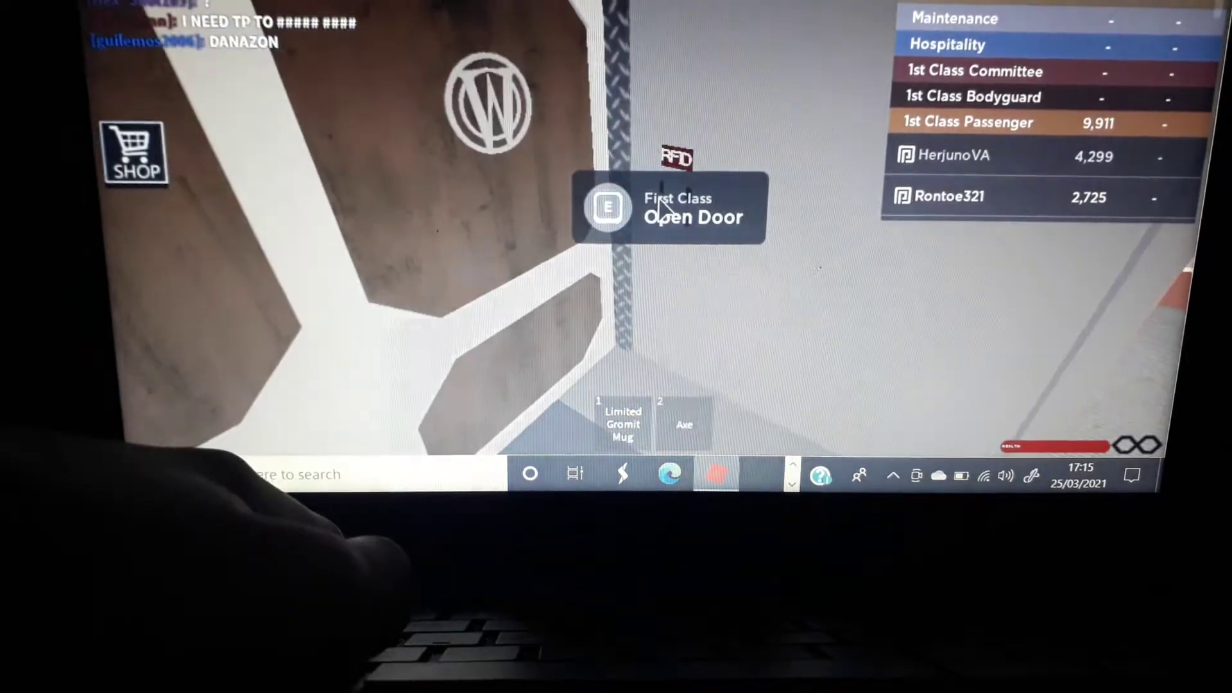
pyautogui.press('e')
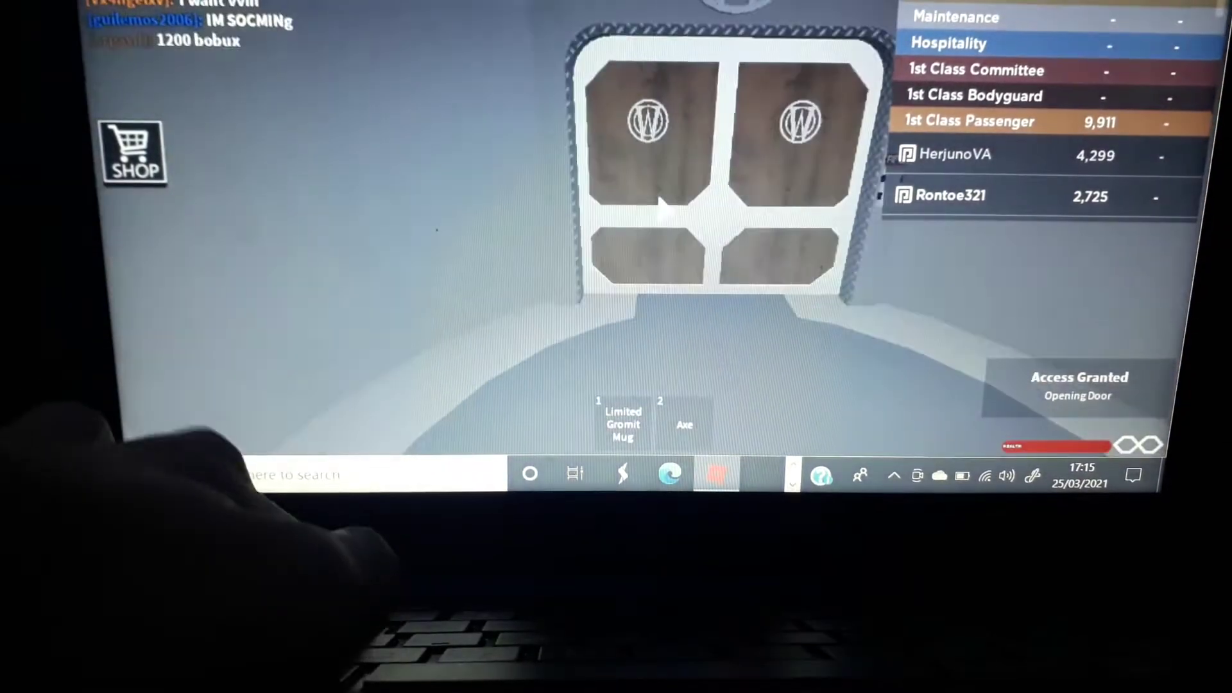
# Step: Walk down the white-armchair lounge corridor to the Car 07 first-class door
pyautogui.press('e')
pyautogui.press('w')
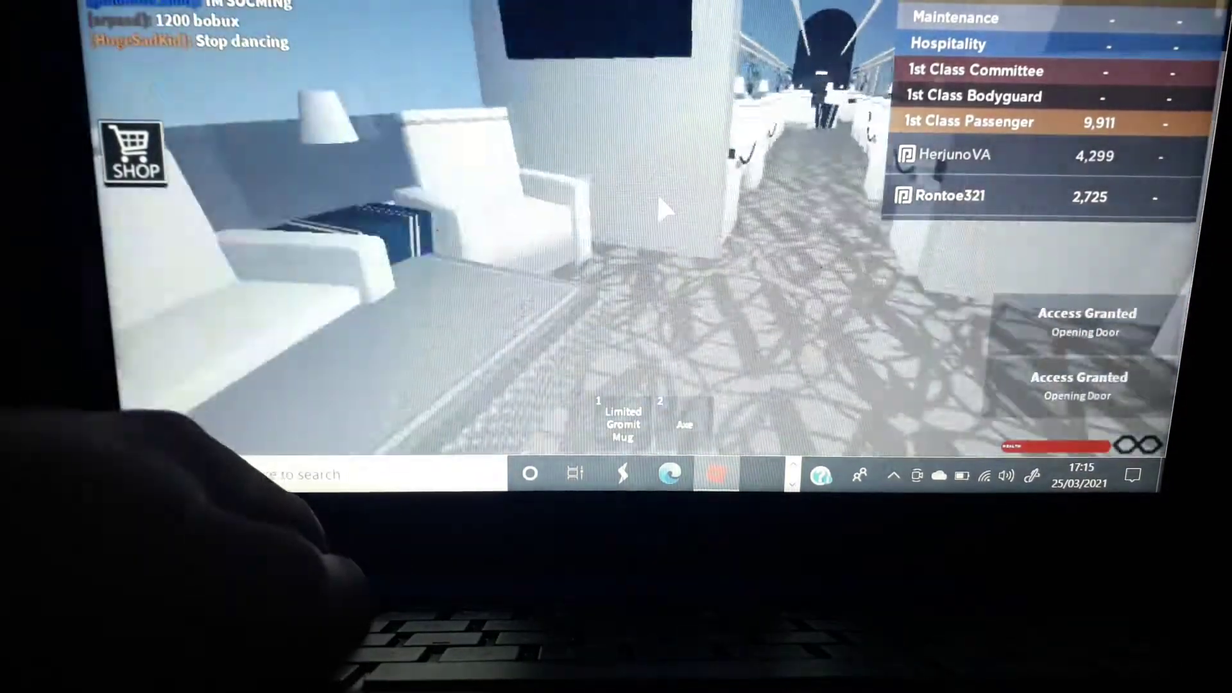
pyautogui.press('w')
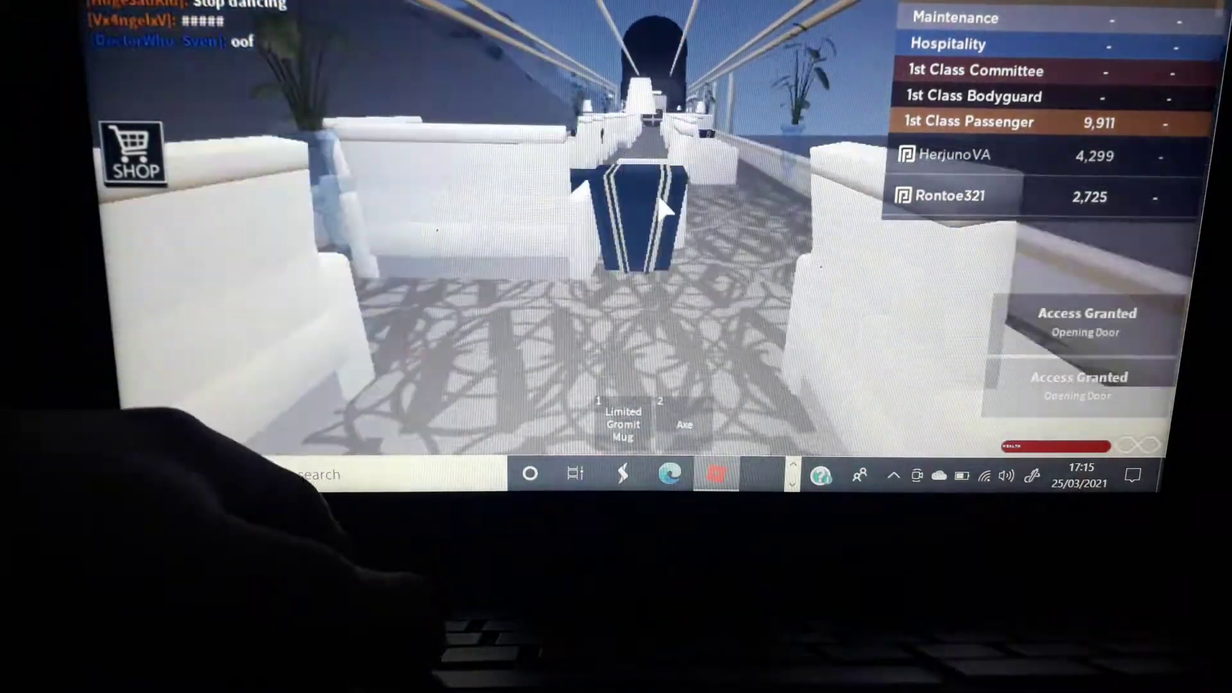
pyautogui.press('w')
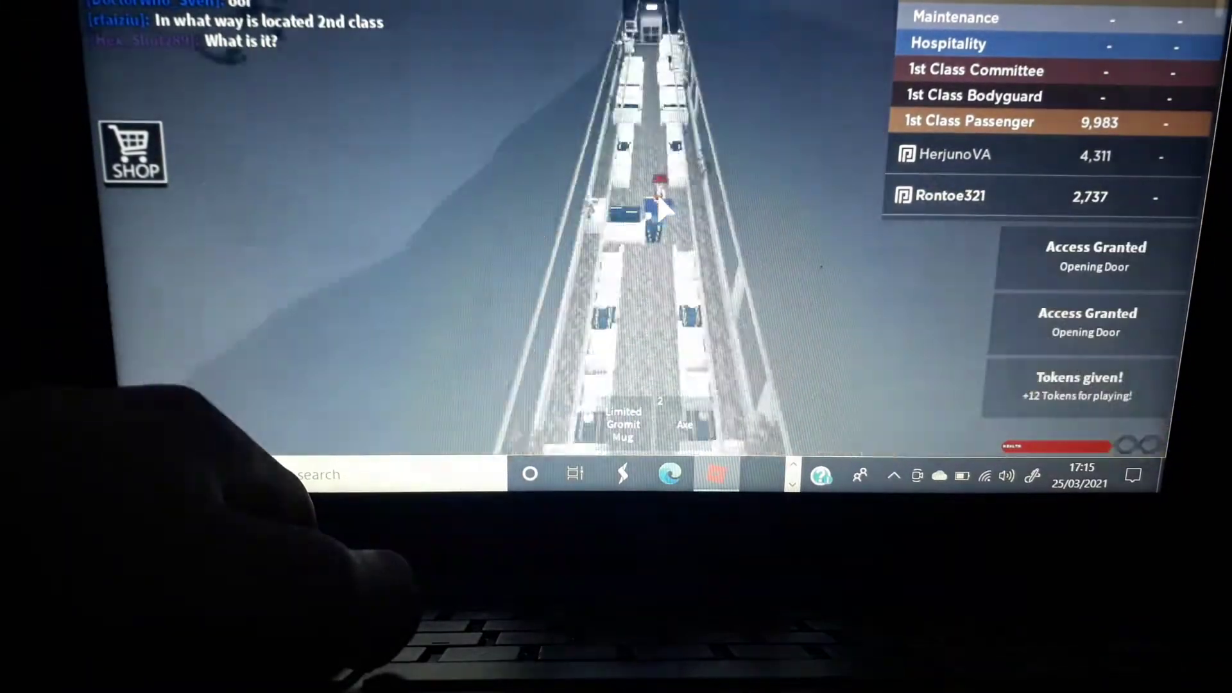
pyautogui.scroll(5, 663, 204)
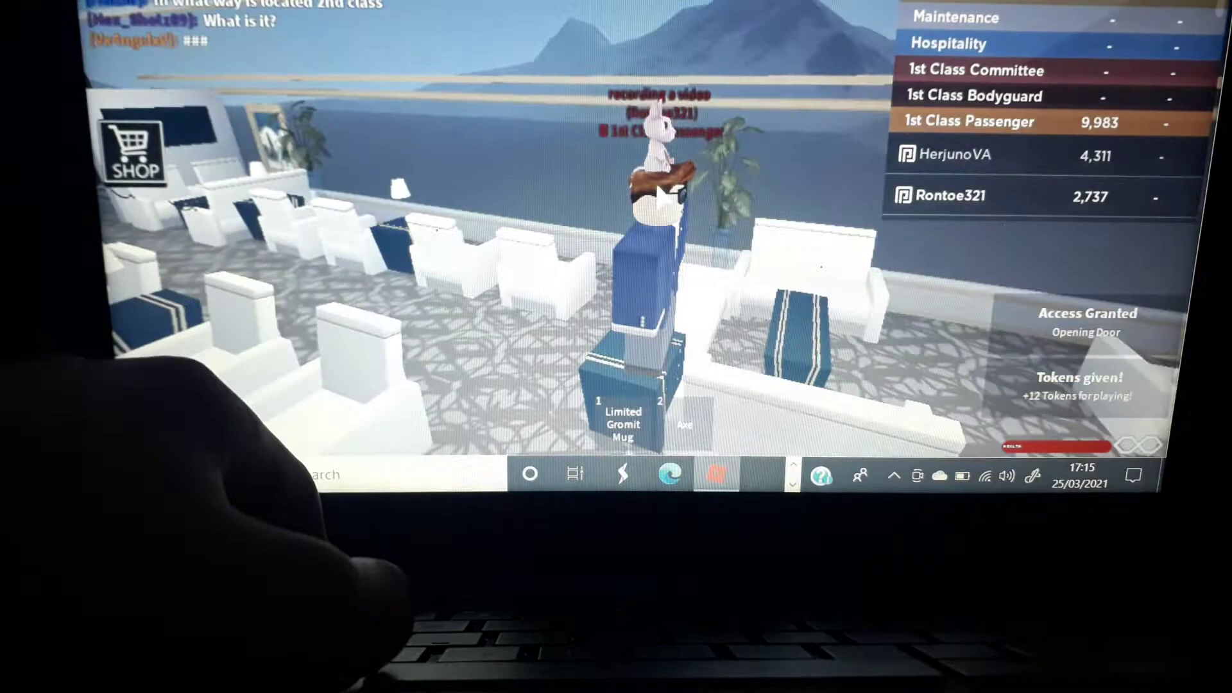
pyautogui.press('Right')
pyautogui.press('Right')
pyautogui.press('Right')
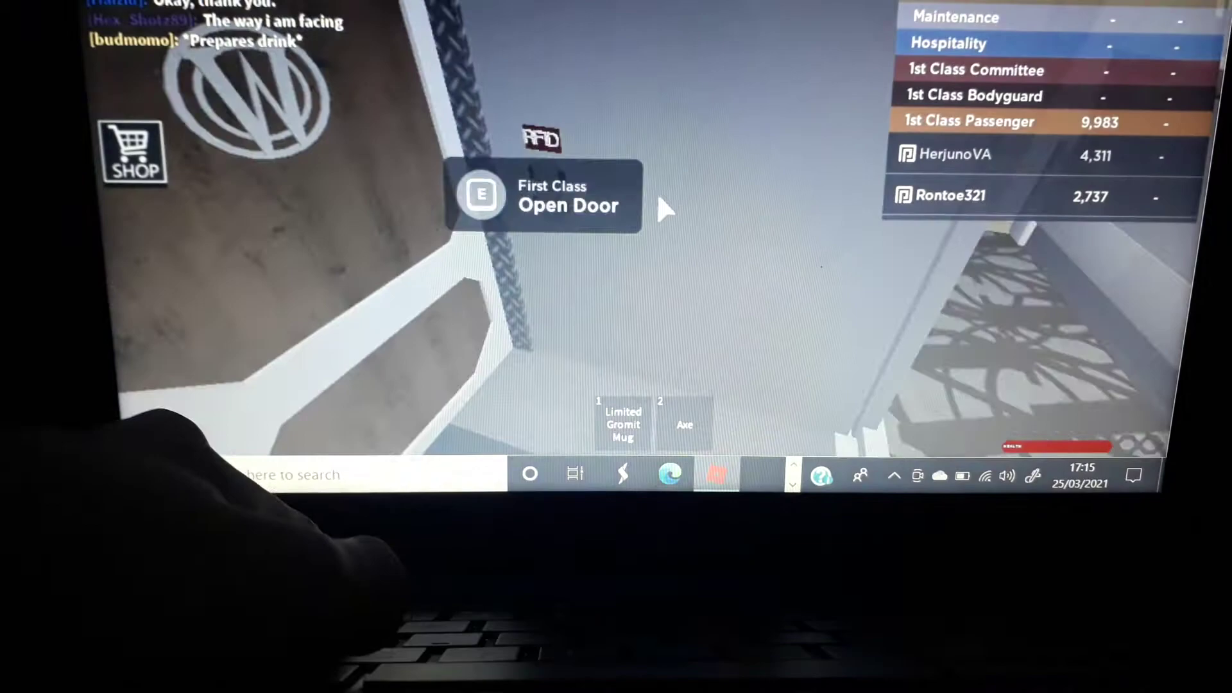
# Step: Go through the First Class door, follow the corridors past the sign, and climb the stairs
pyautogui.press('e')
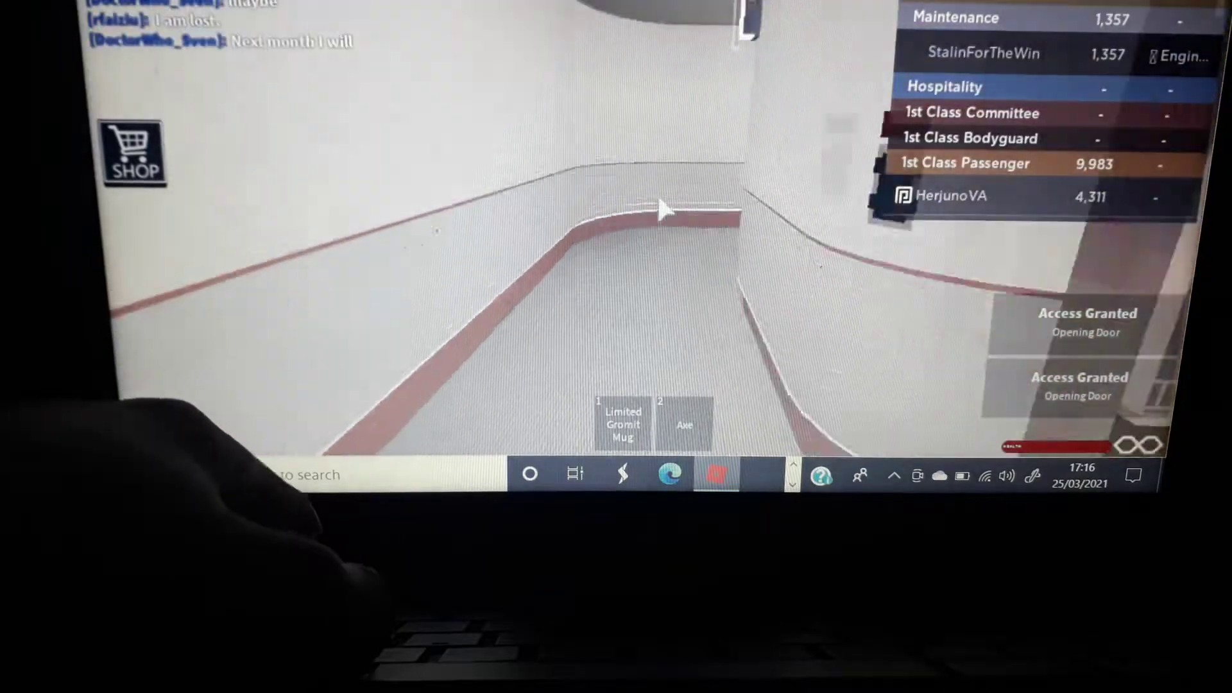
pyautogui.press('w')
pyautogui.press('w')
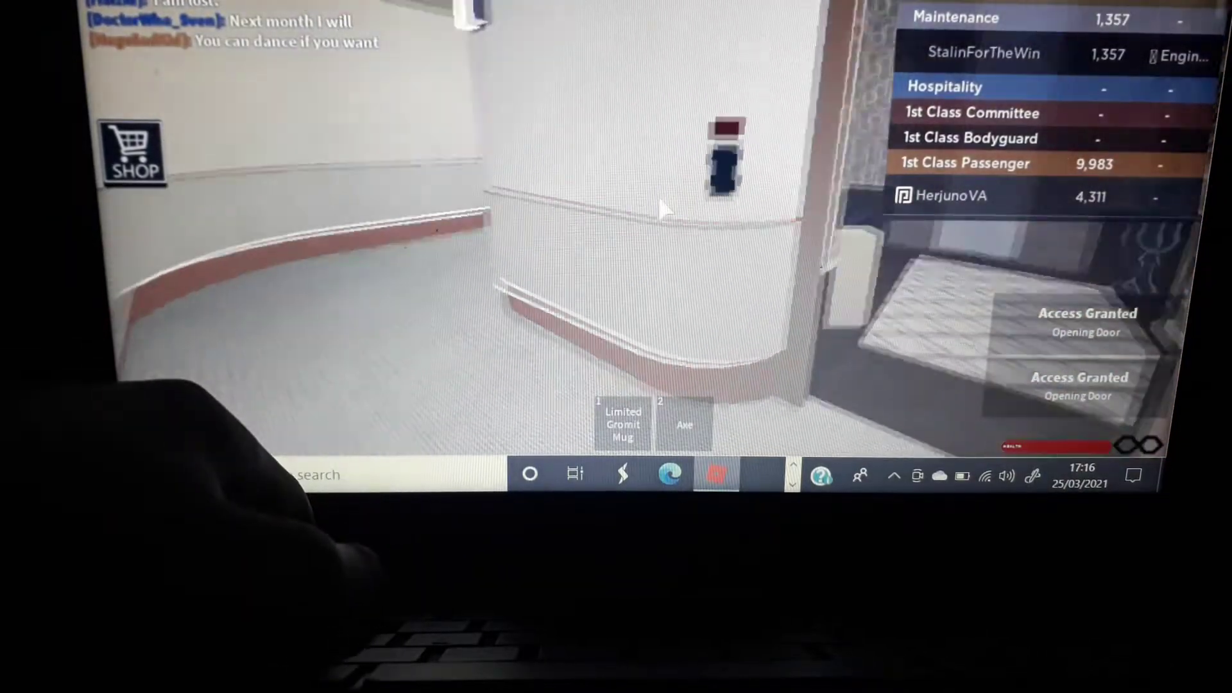
pyautogui.press('w')
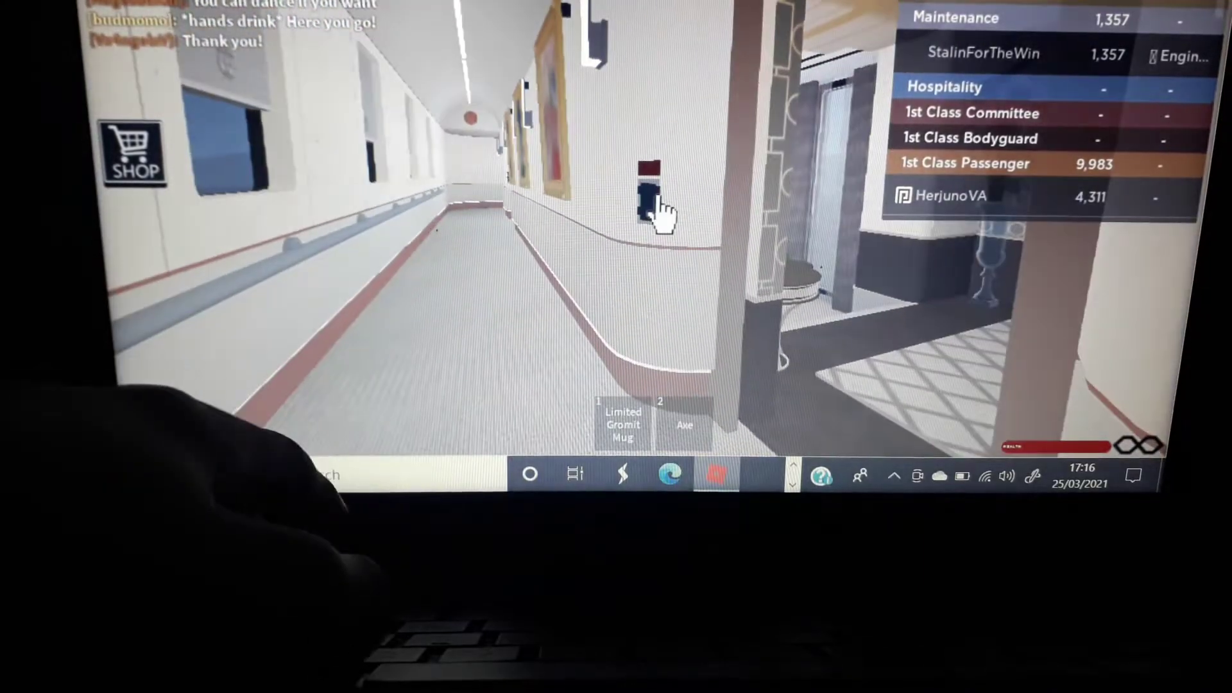
pyautogui.press('w')
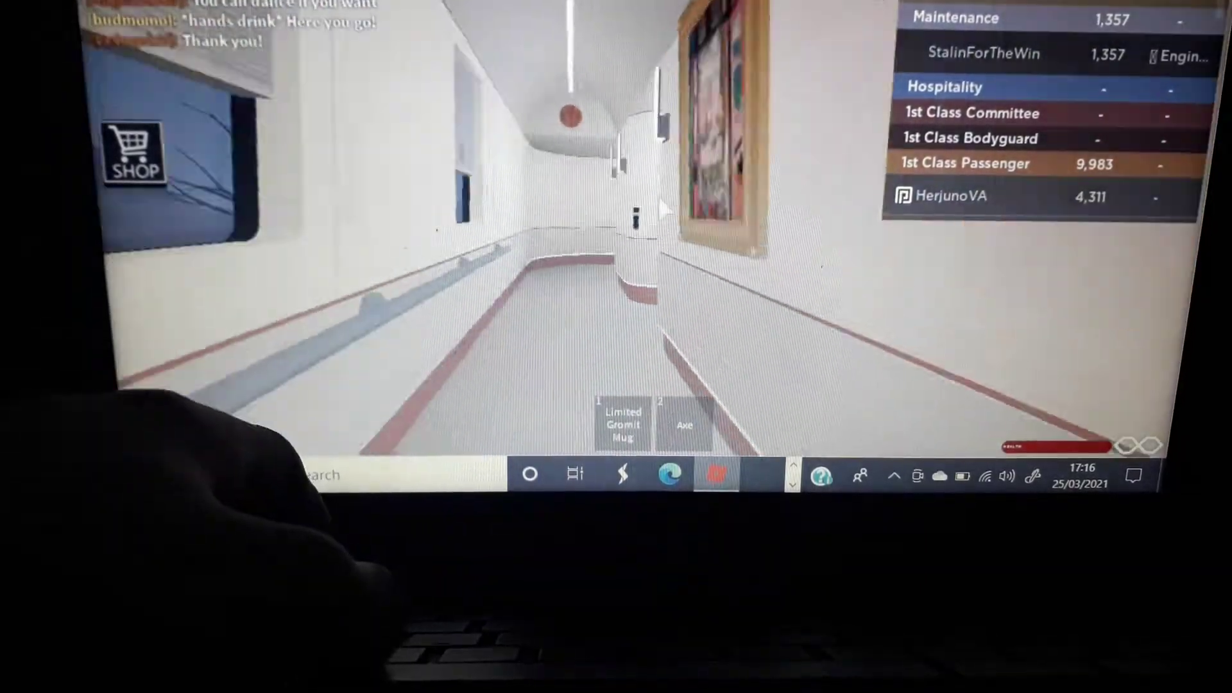
pyautogui.press('w')
pyautogui.press('Left')
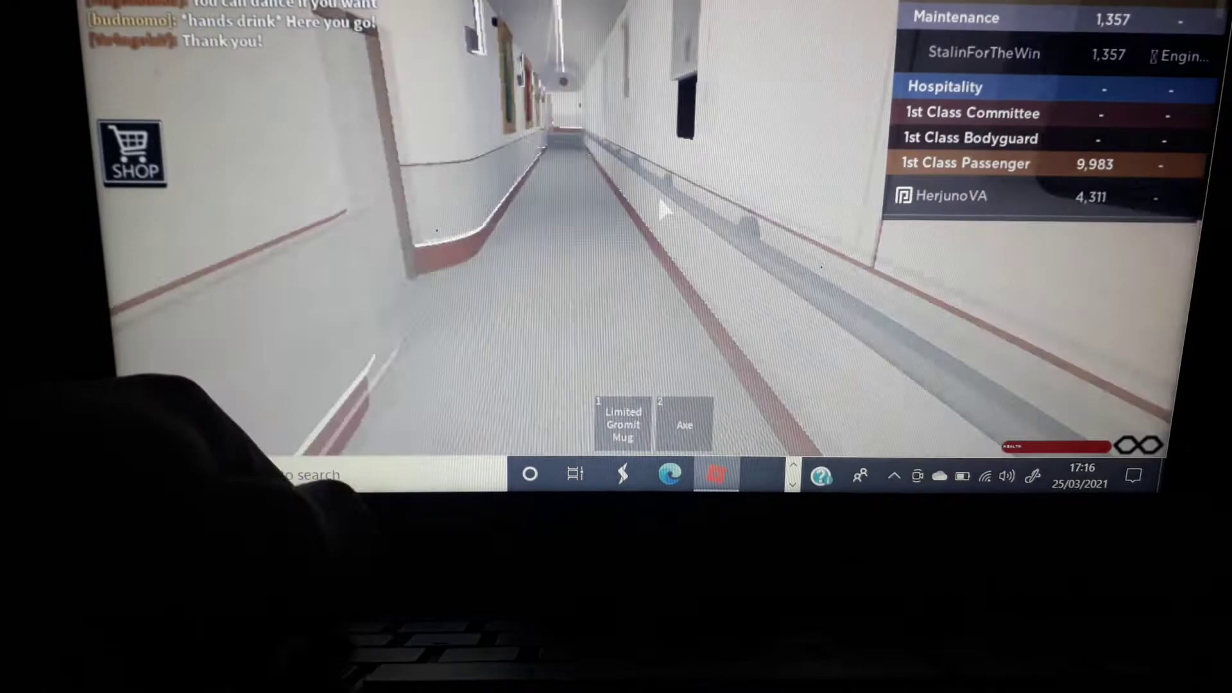
pyautogui.press('w')
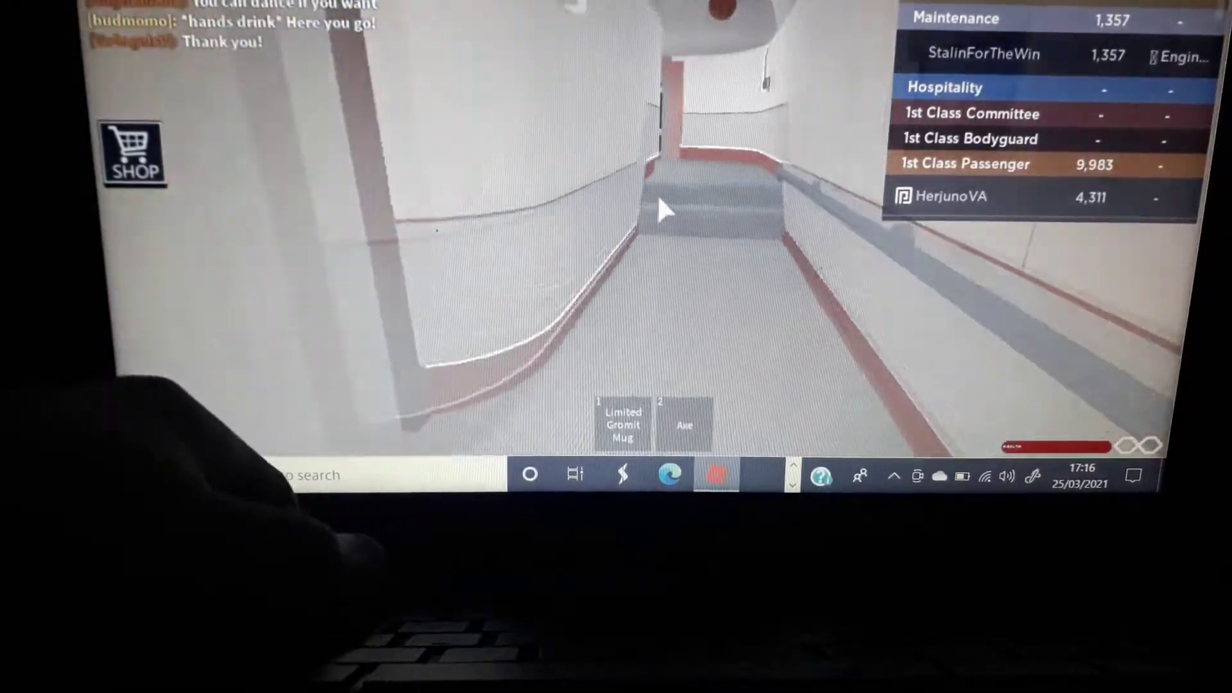
pyautogui.press('w')
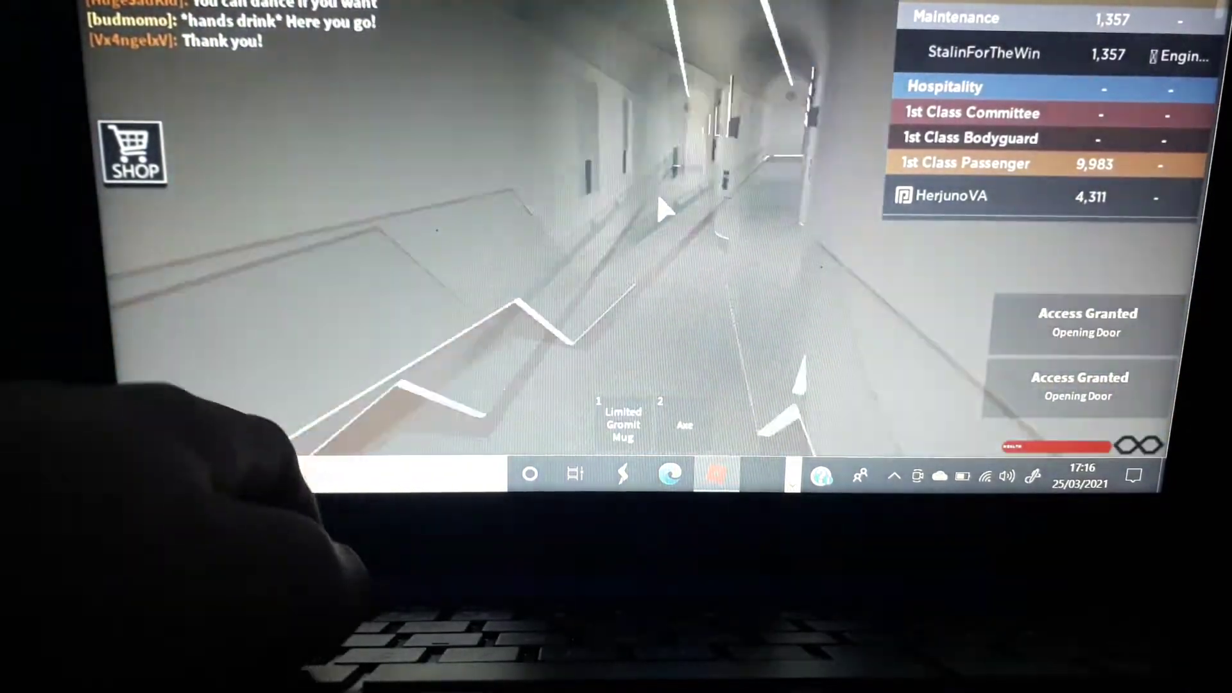
pyautogui.press('w')
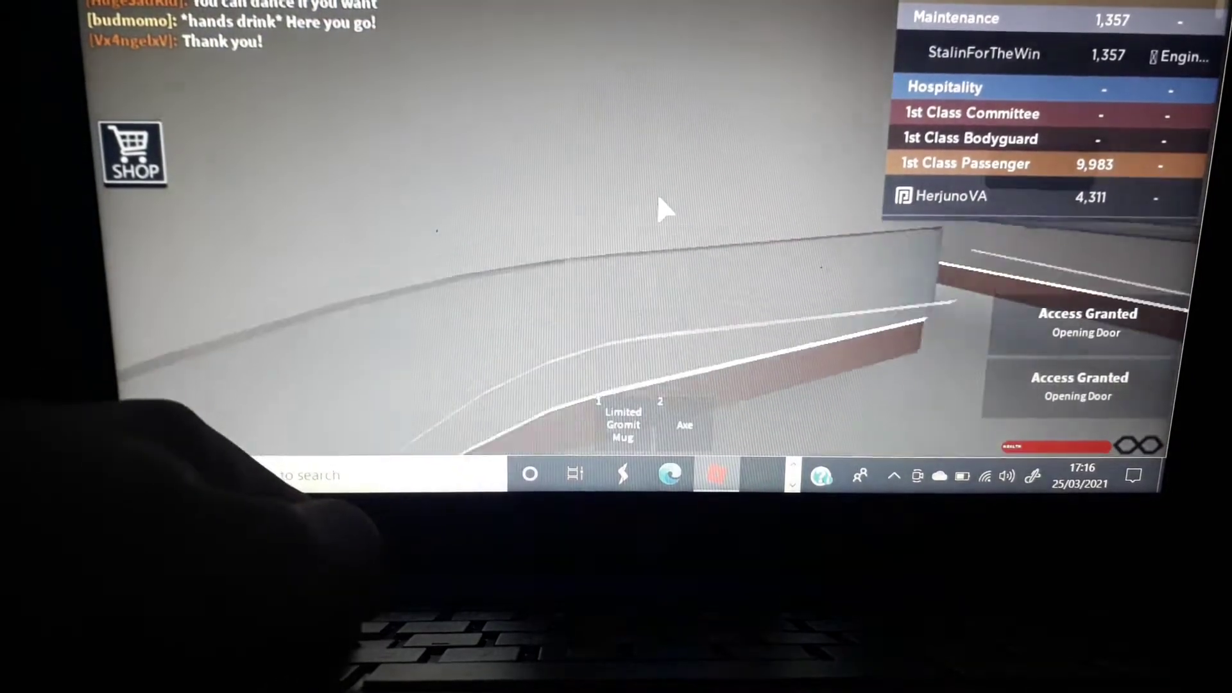
# Step: Walk the long grey corridor and pass through both doors into Car 10
pyautogui.press('w')
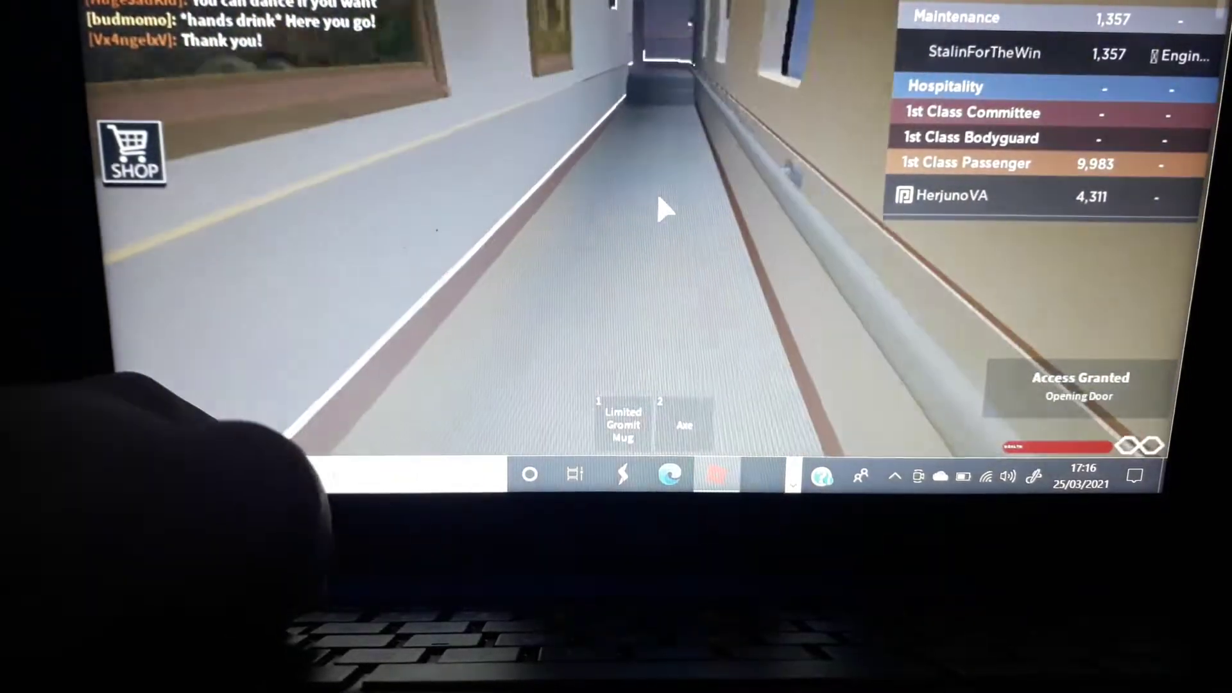
pyautogui.press('w')
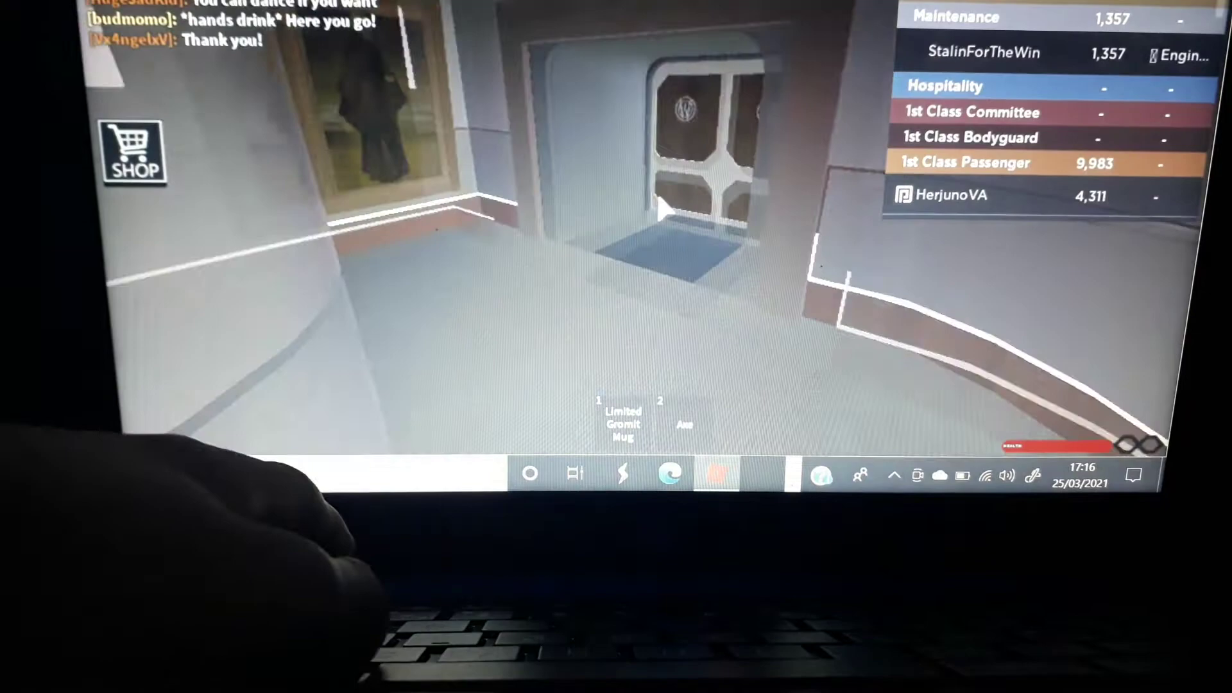
pyautogui.press('e')
pyautogui.press('w')
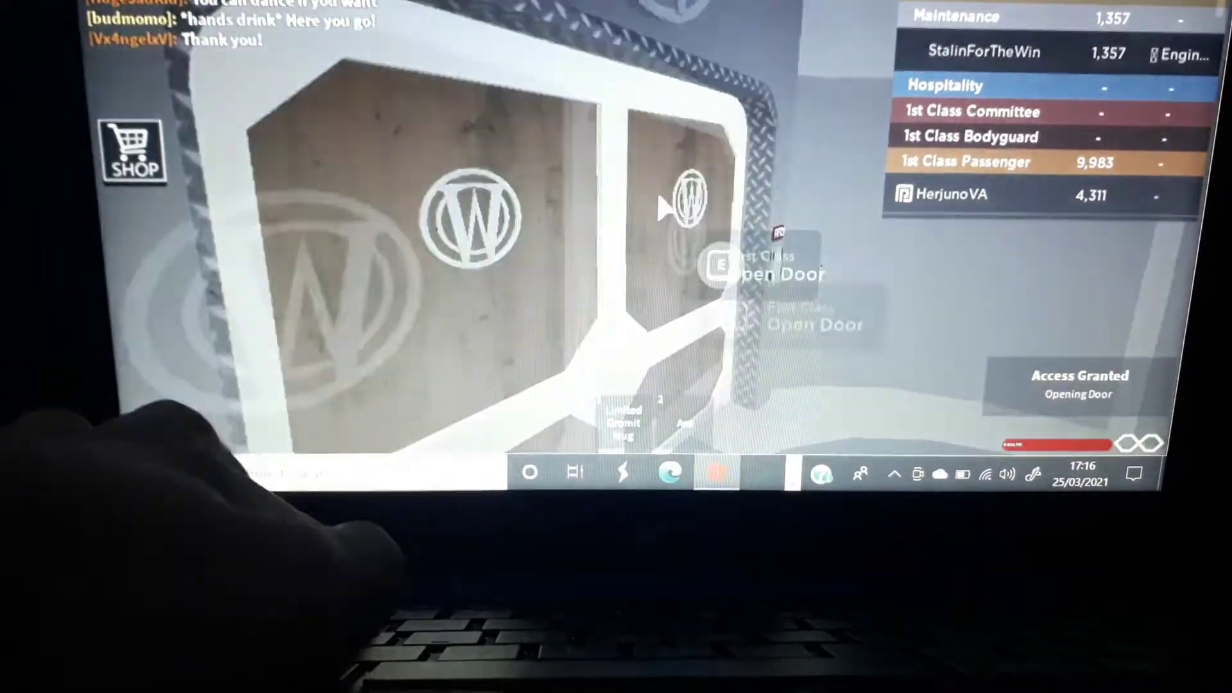
pyautogui.press('e')
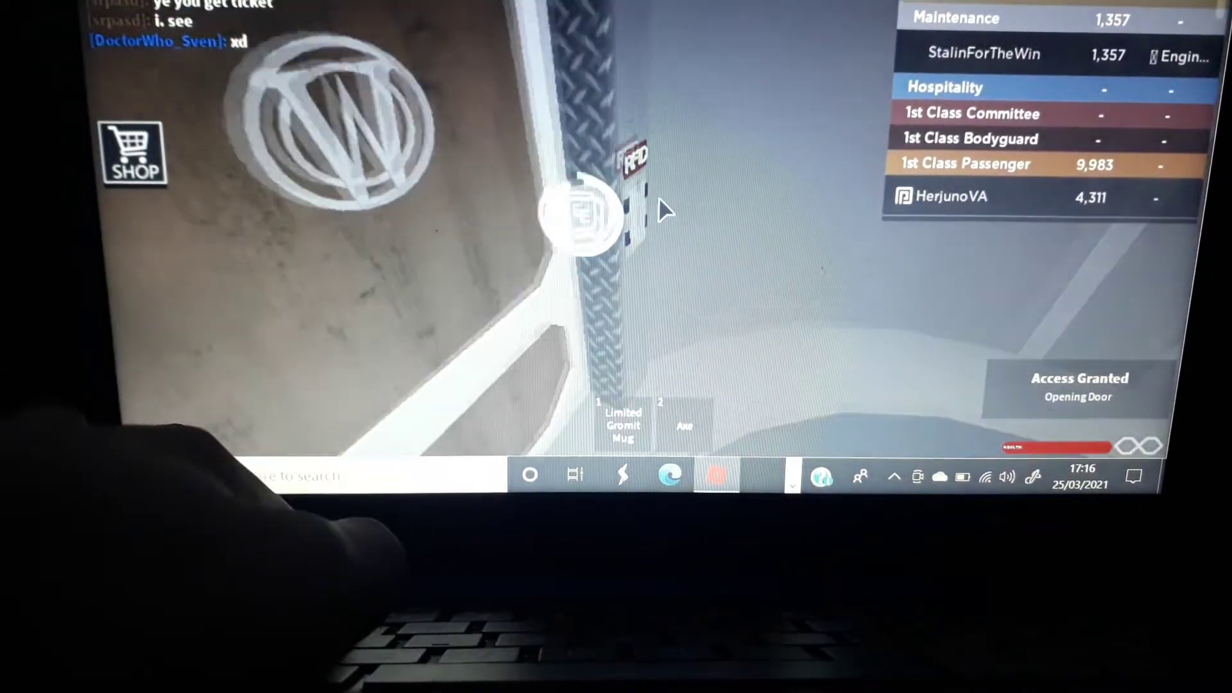
# Step: Walk through the library past its shelves and tables to the far RFID door
pyautogui.press('w')
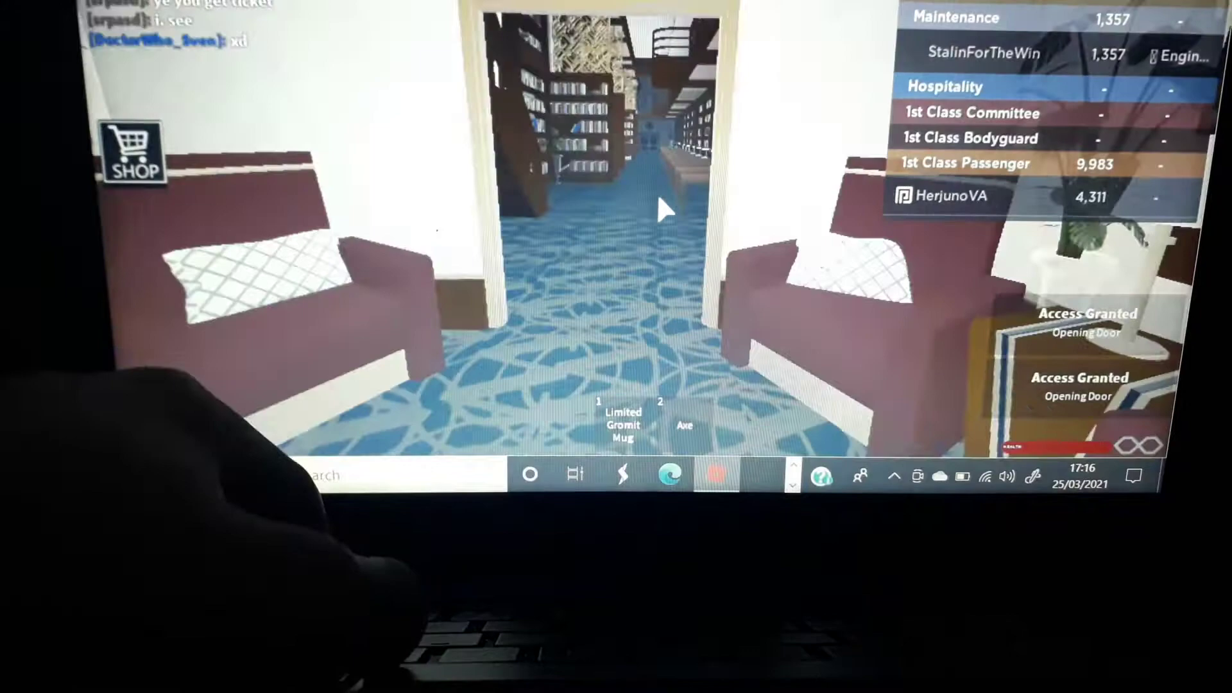
pyautogui.press('w')
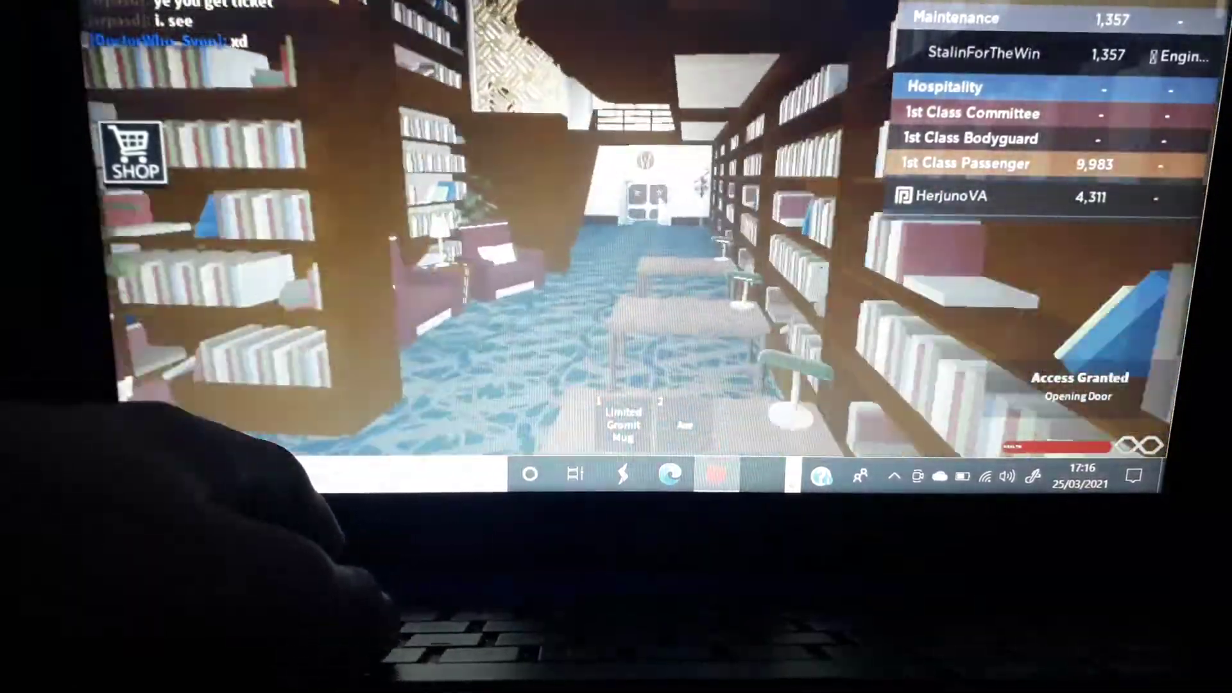
pyautogui.press('w')
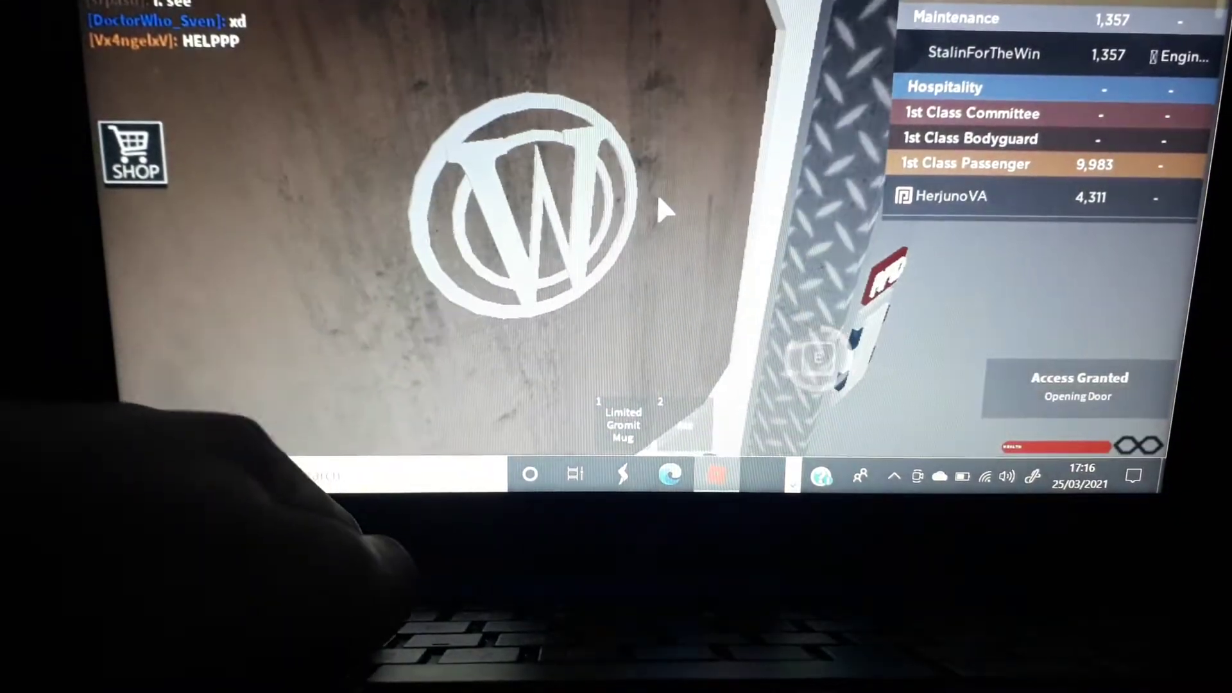
# Step: Open the door onto the next corridor and follow the curving white corridor to its end
pyautogui.press('e')
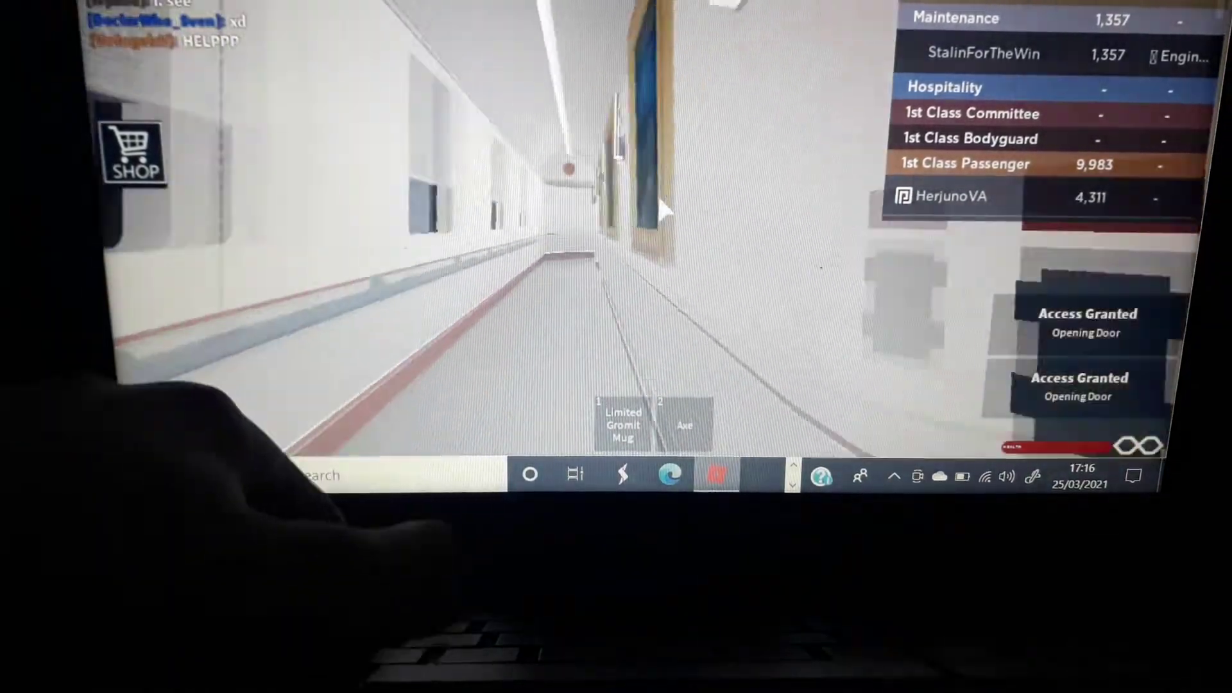
pyautogui.press('w')
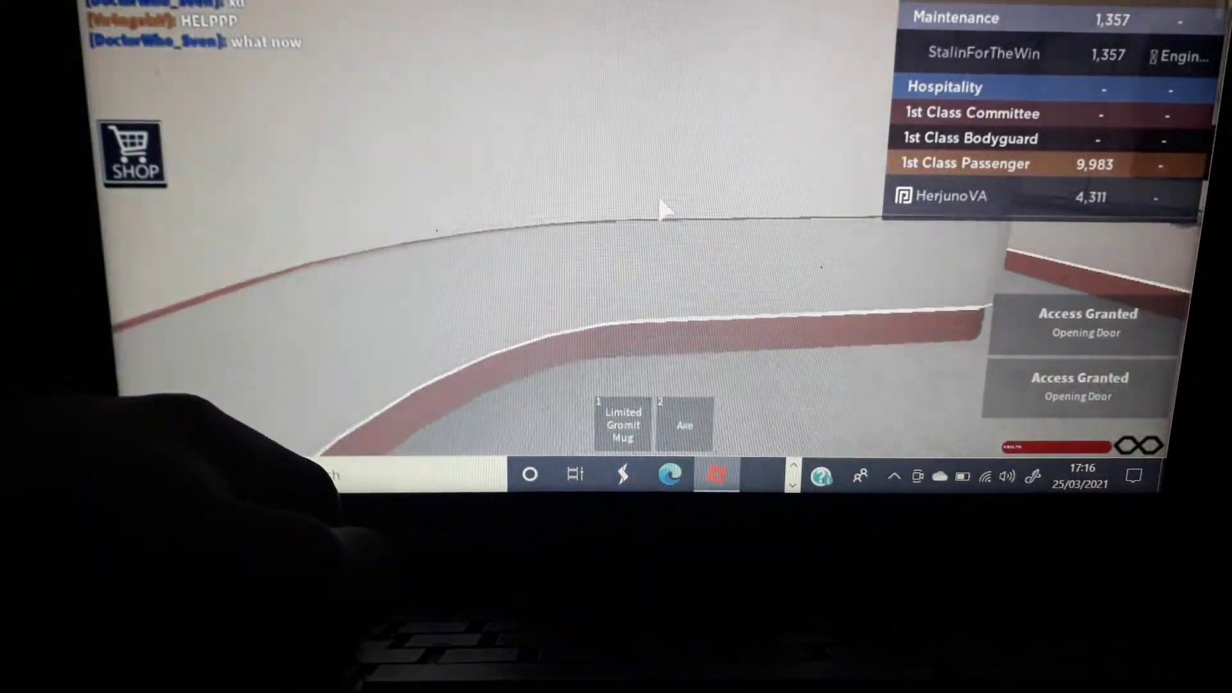
pyautogui.press('Left')
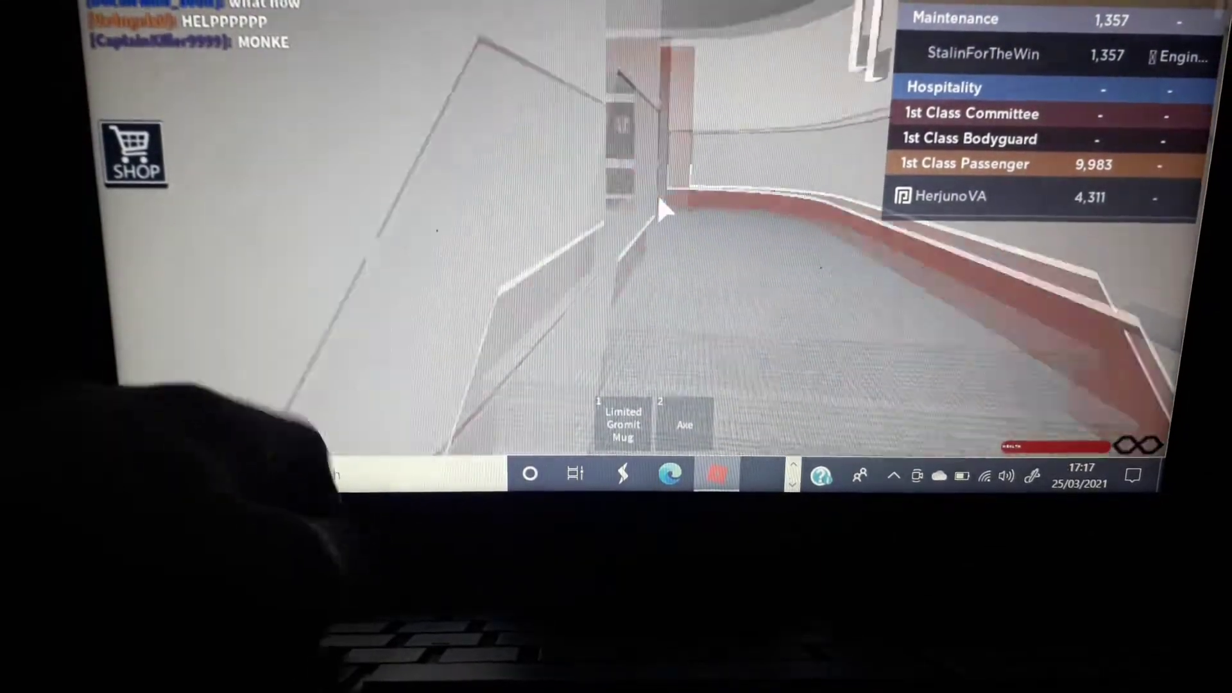
pyautogui.press('Right')
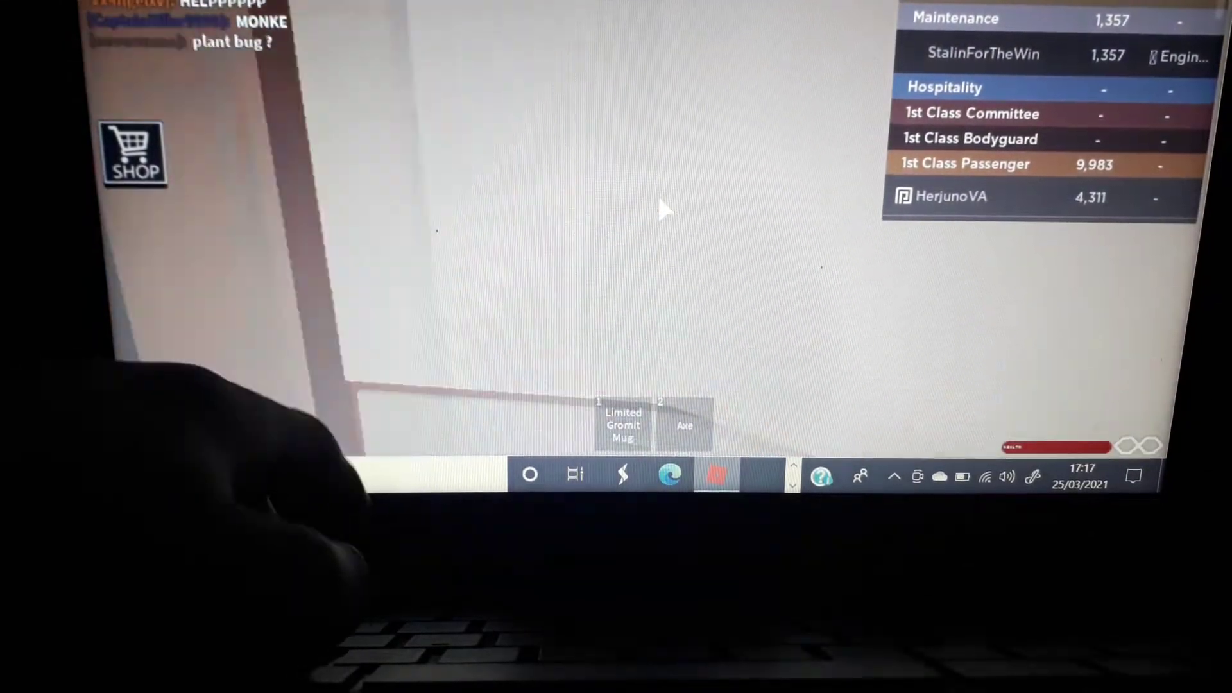
pyautogui.press('Left')
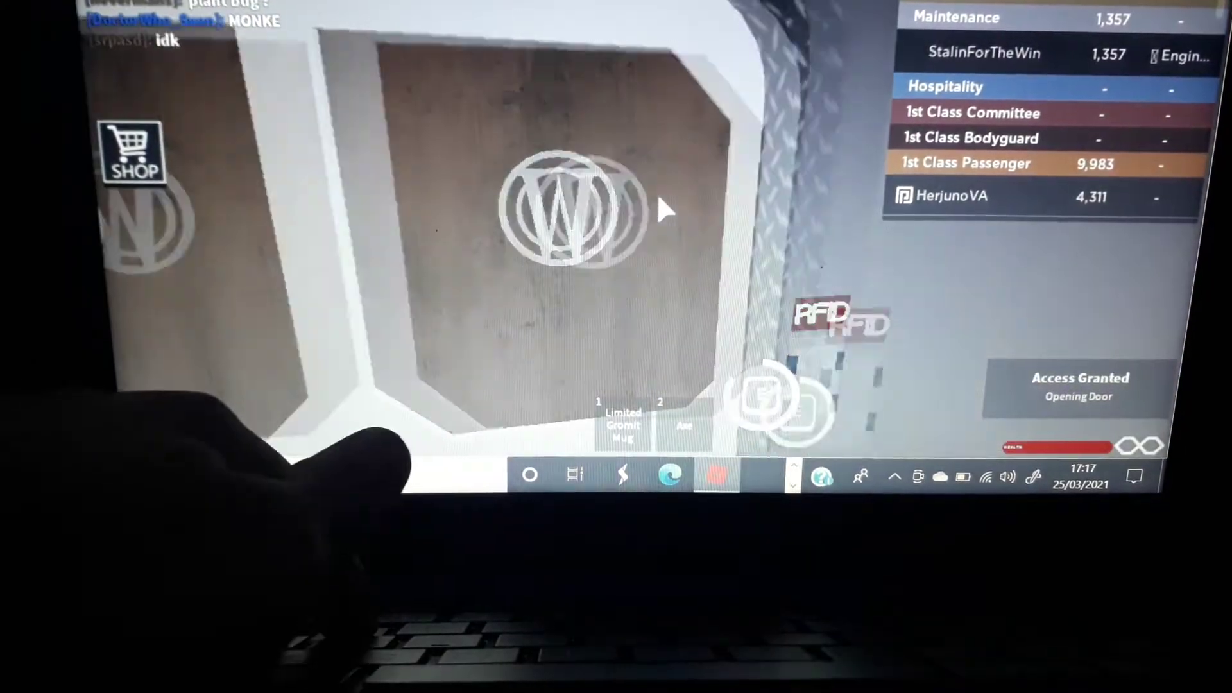
pyautogui.press('w')
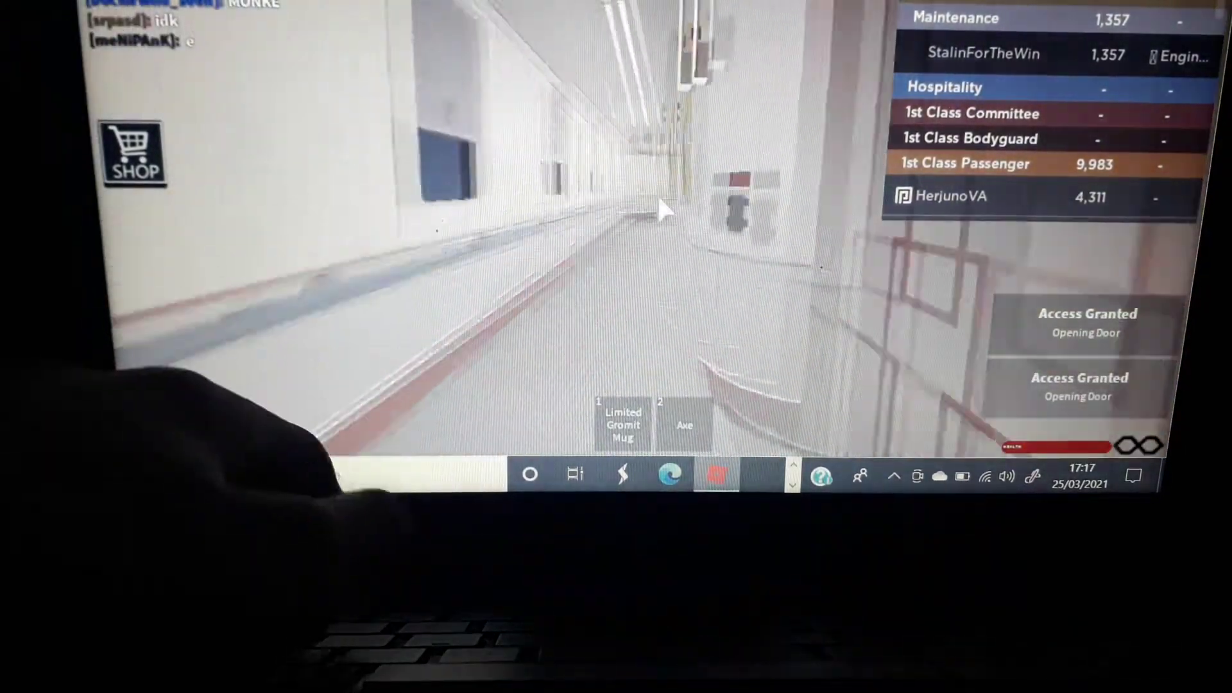
pyautogui.press('w')
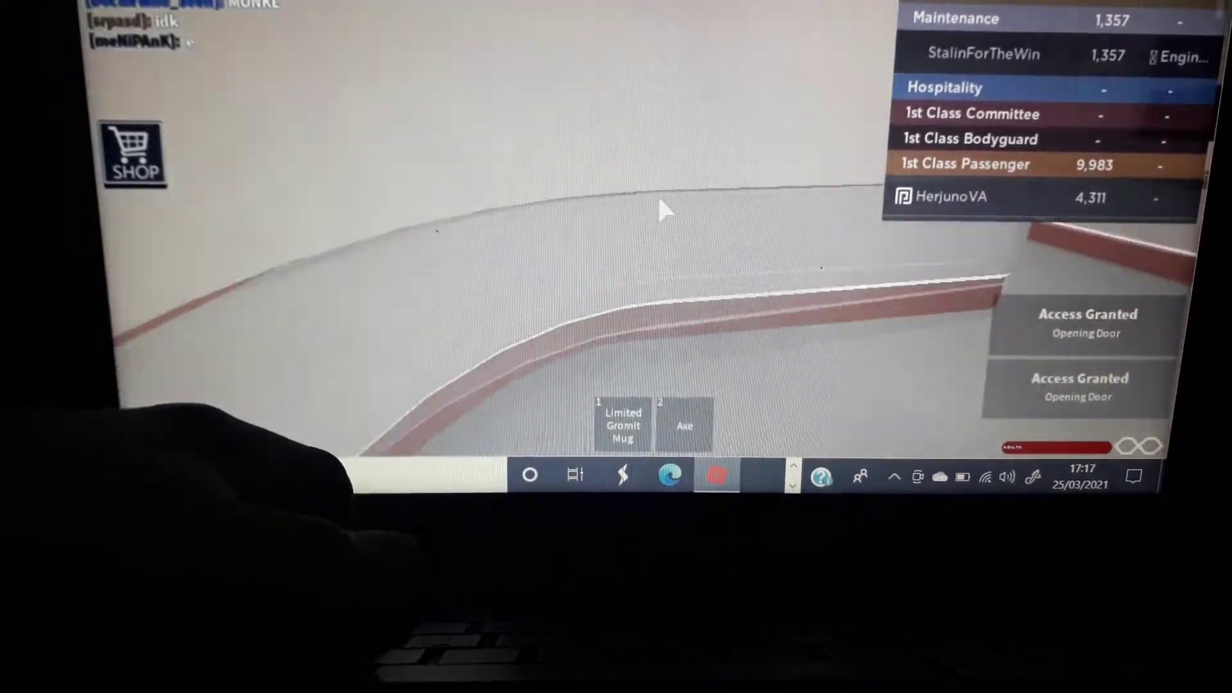
pyautogui.press('Left')
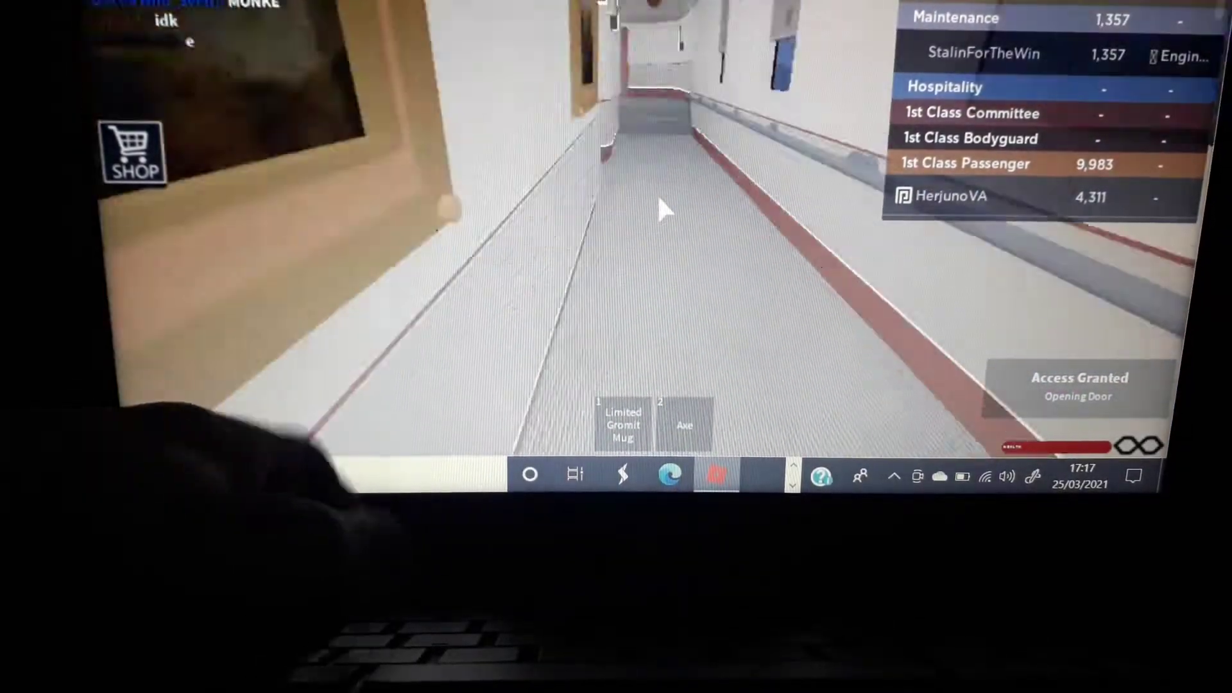
pyautogui.press('w')
pyautogui.press('w')
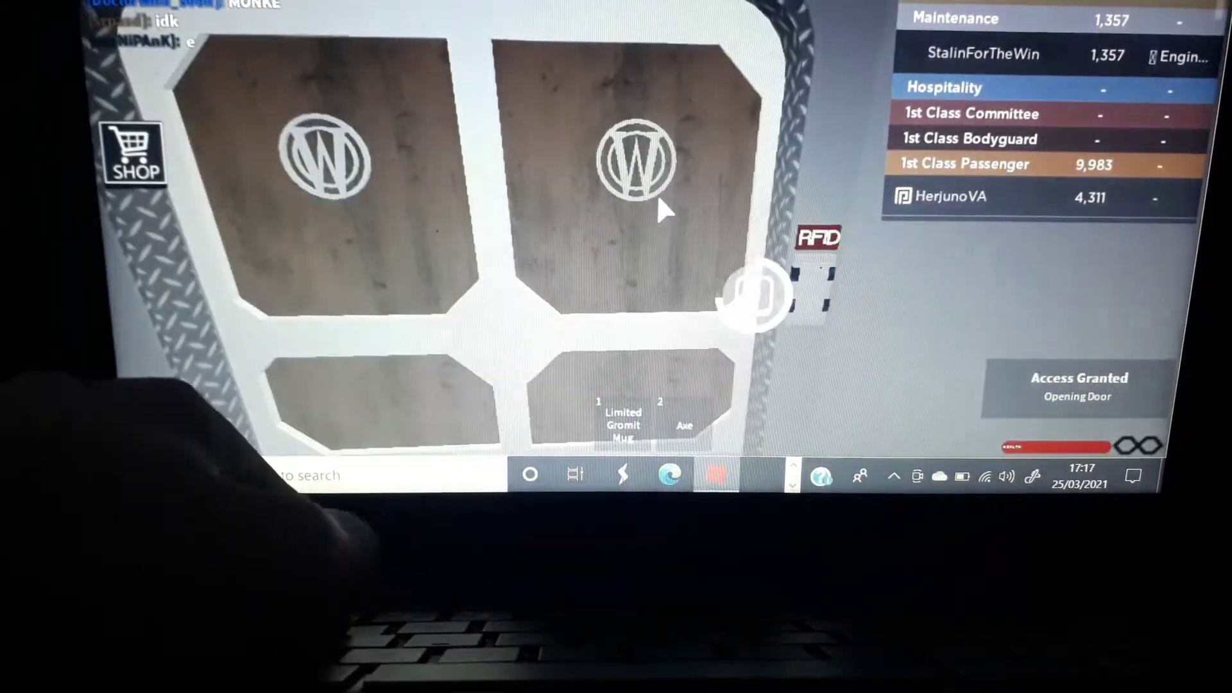
# Step: Pass the doors, turn through the painting corridor, and reach the W-logo door
pyautogui.press('w')
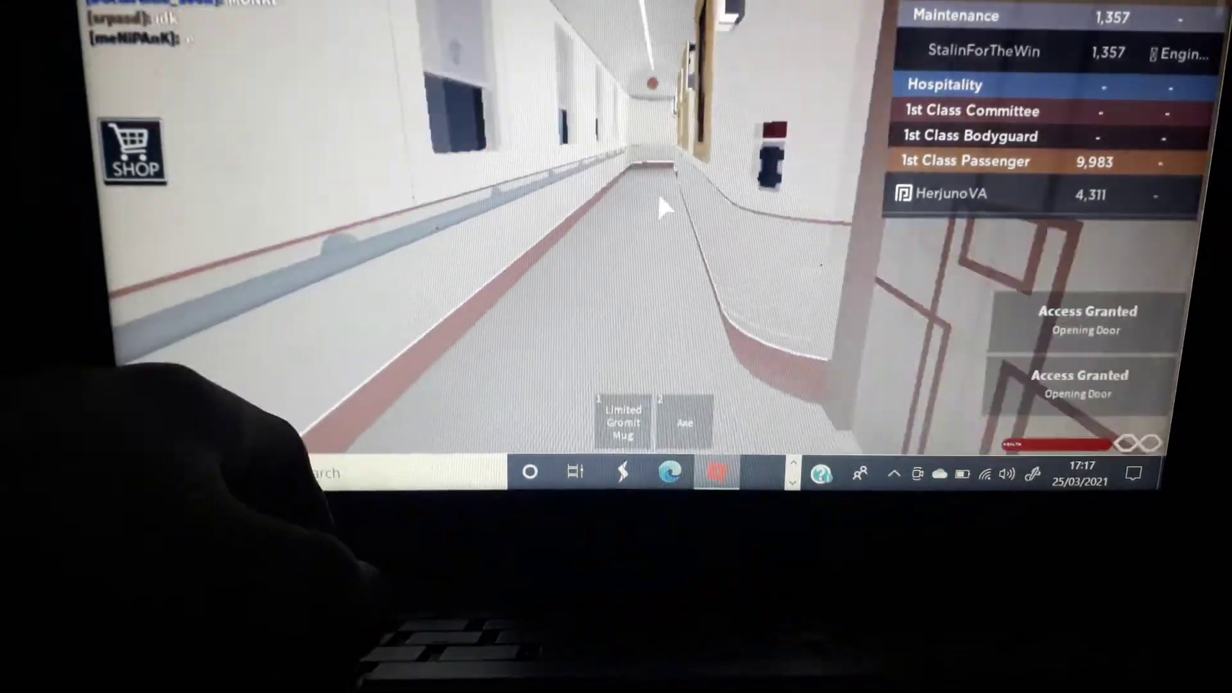
pyautogui.press('w')
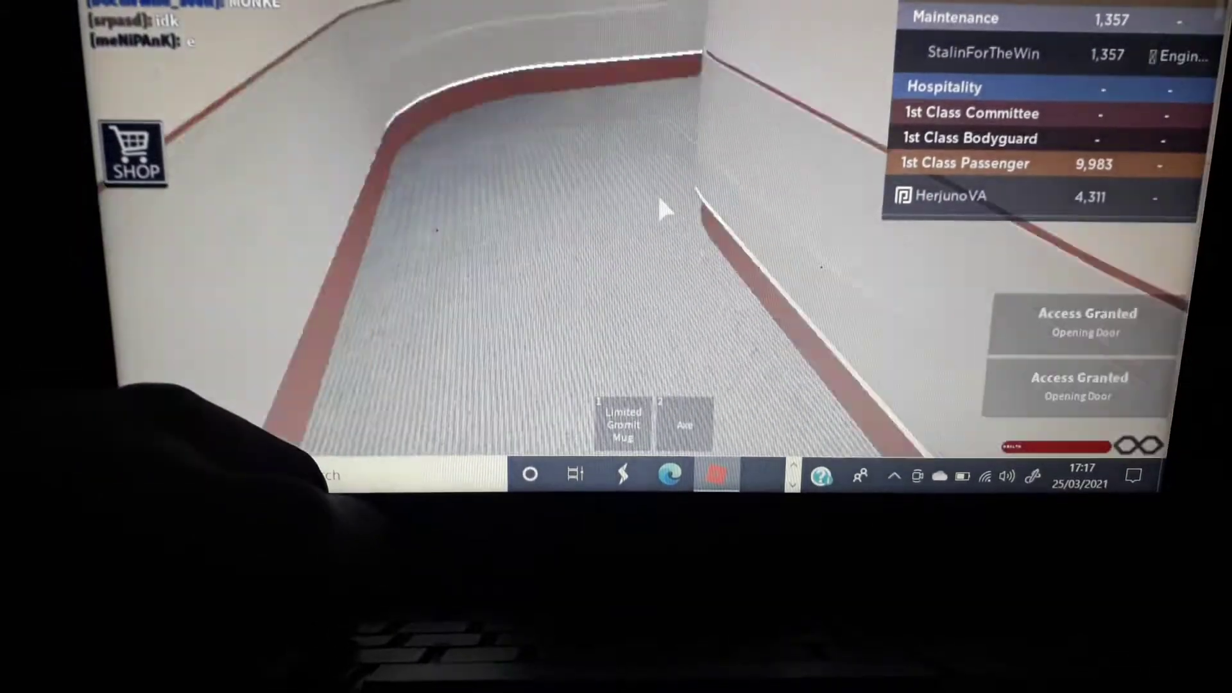
pyautogui.press('d')
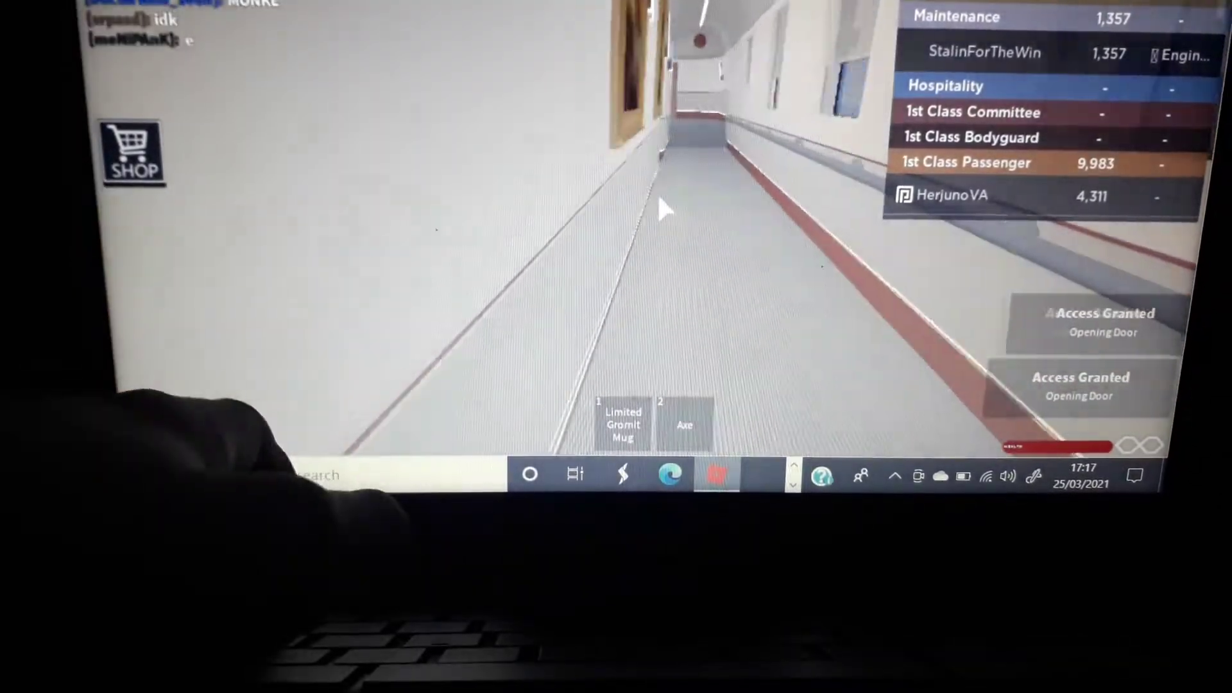
pyautogui.press('w')
pyautogui.press('d')
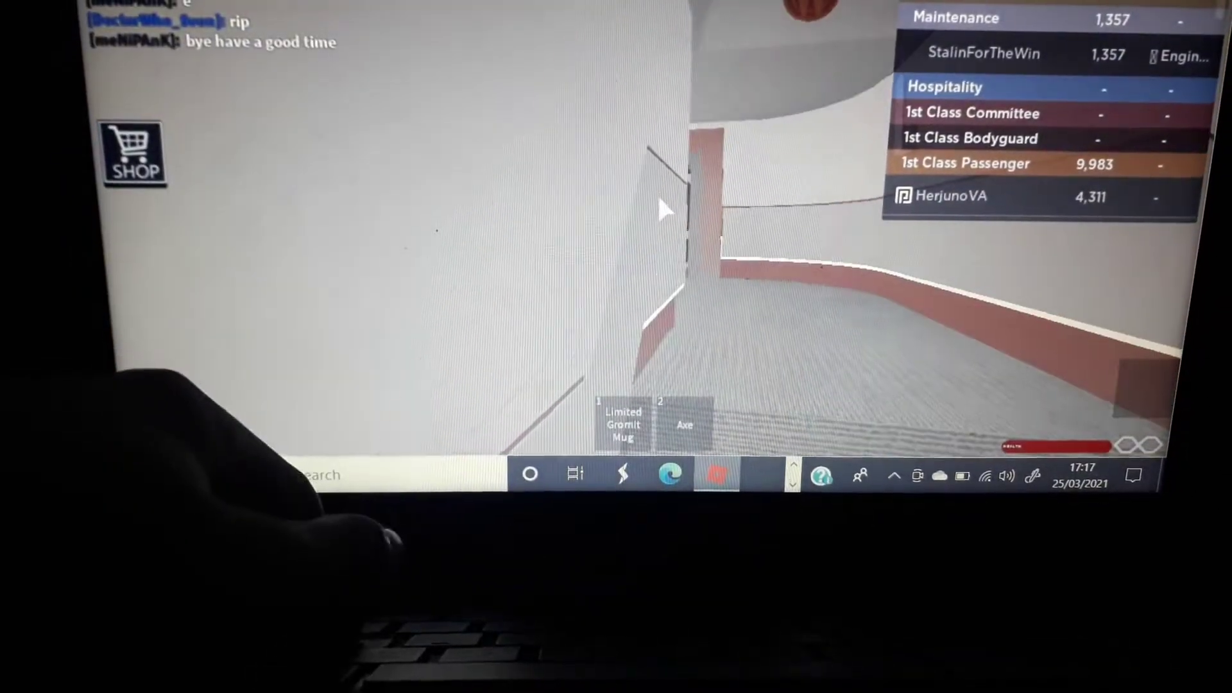
pyautogui.press('w')
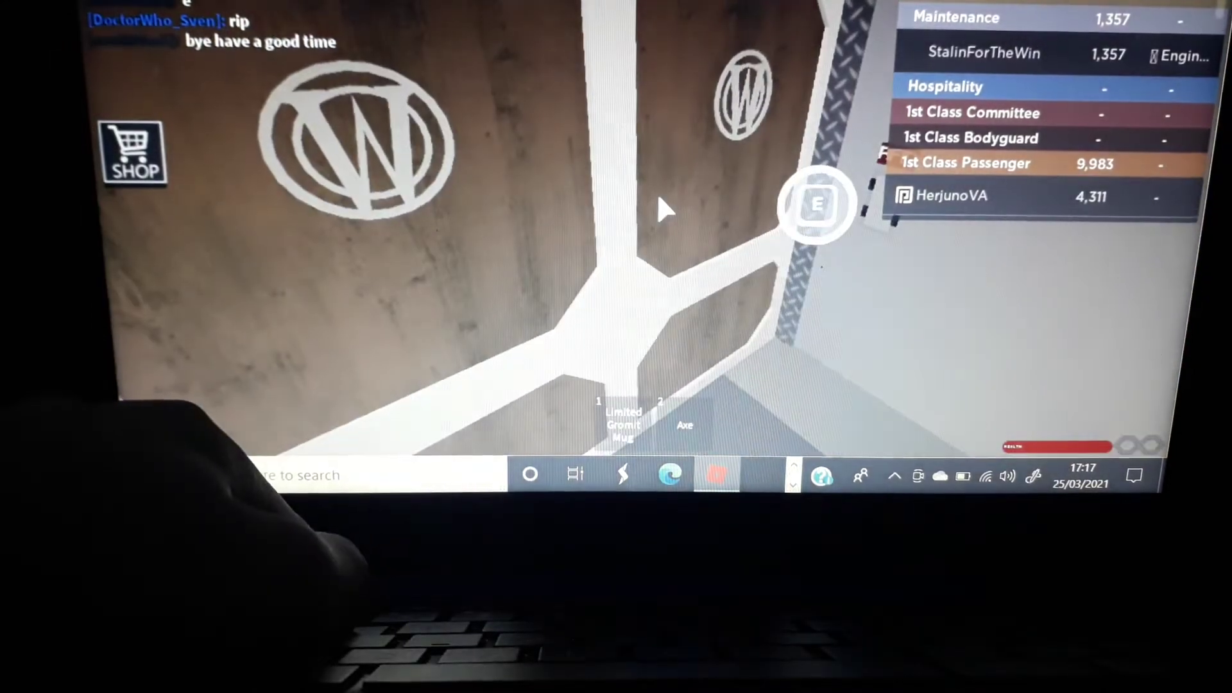
# Step: Open the W-logo door with first-class access and enter the gallery
pyautogui.press('s')
pyautogui.press('e')
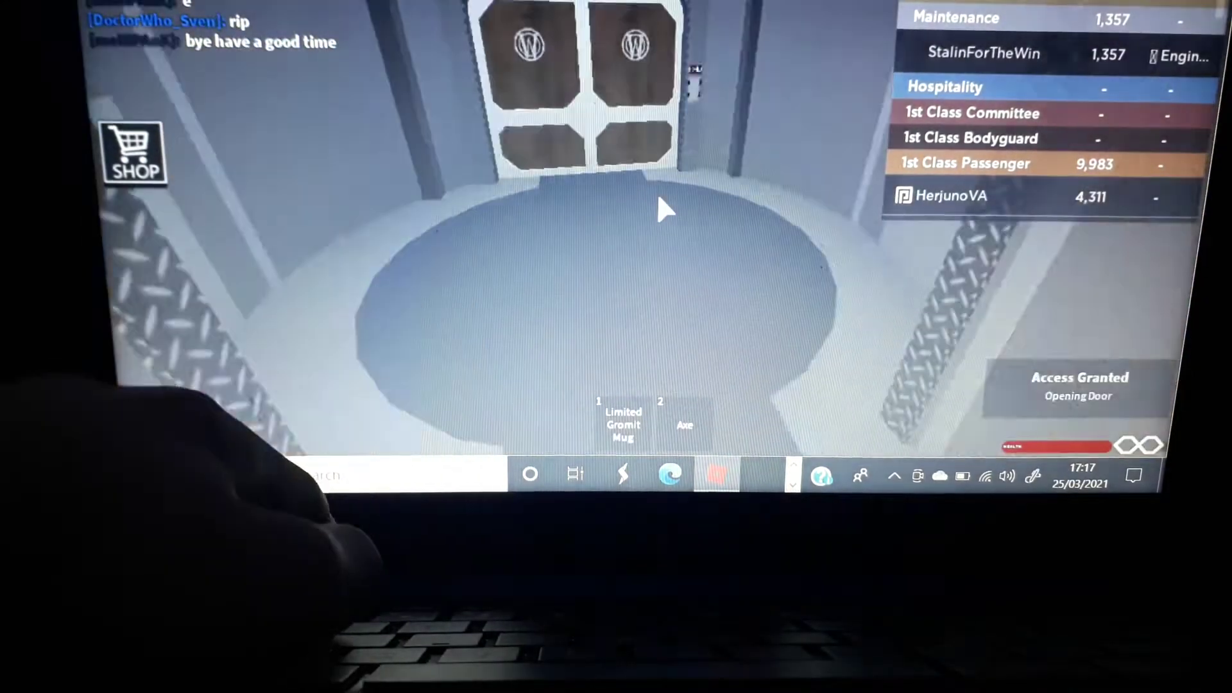
pyautogui.press('w')
pyautogui.press('e')
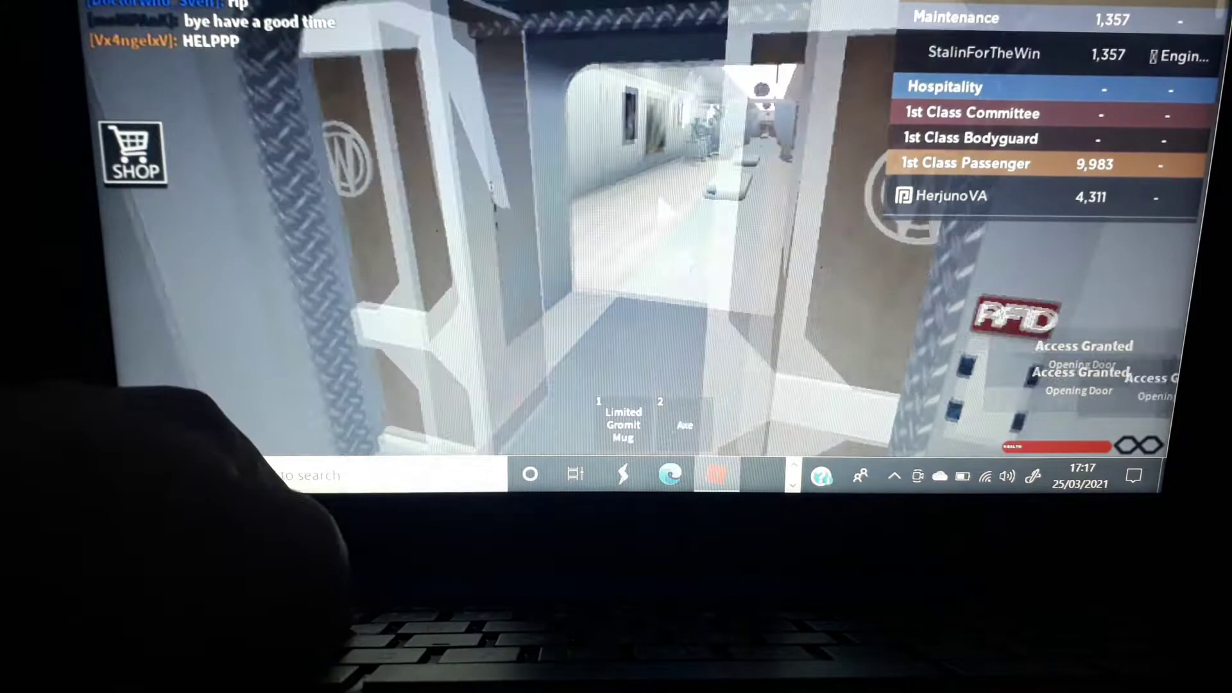
# Step: Walk past the gallery's benches and statues to its far door
pyautogui.press('w')
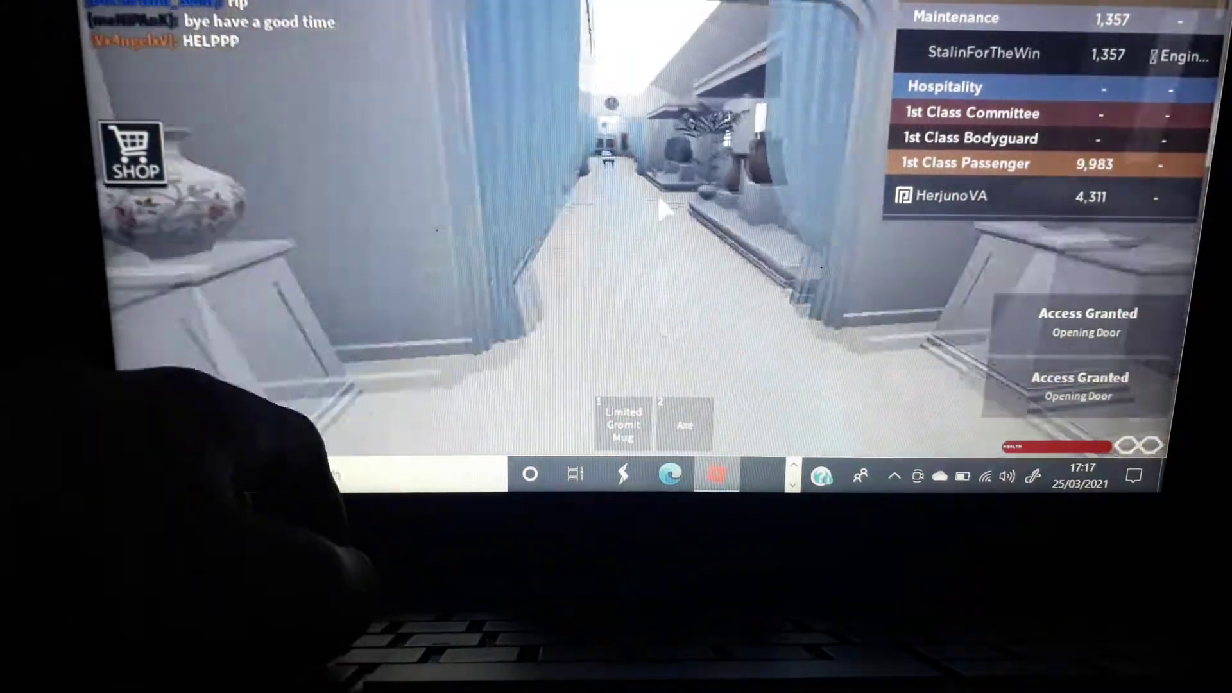
pyautogui.press('w')
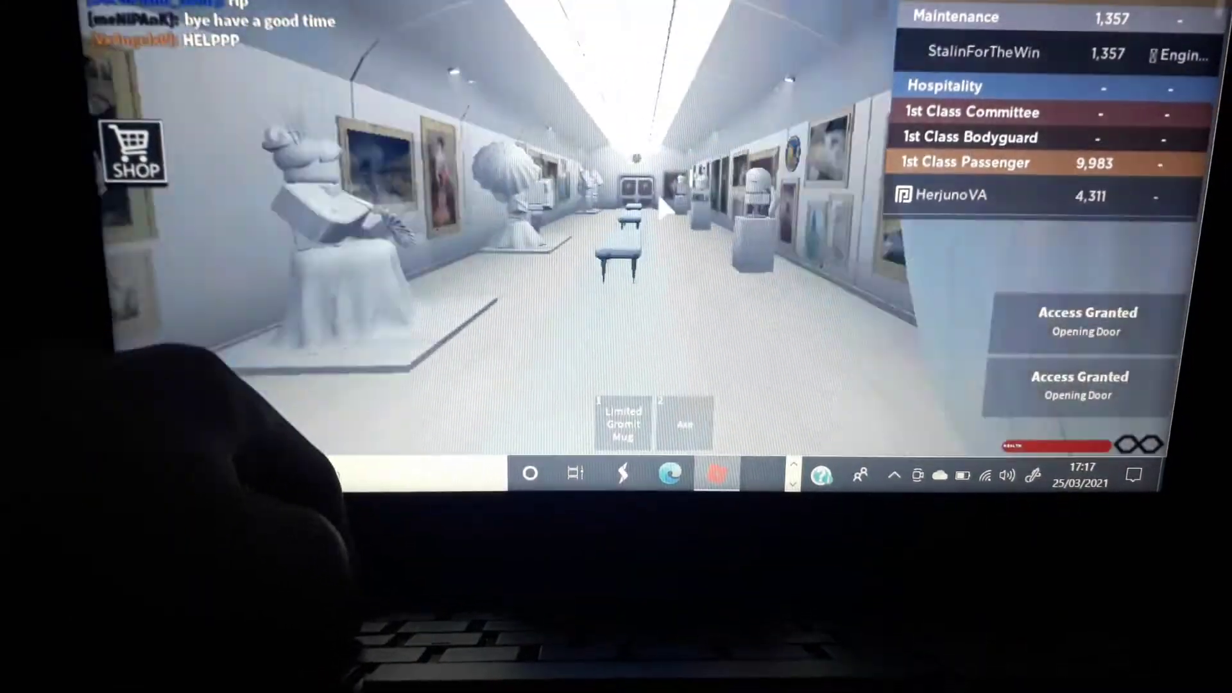
pyautogui.press('w')
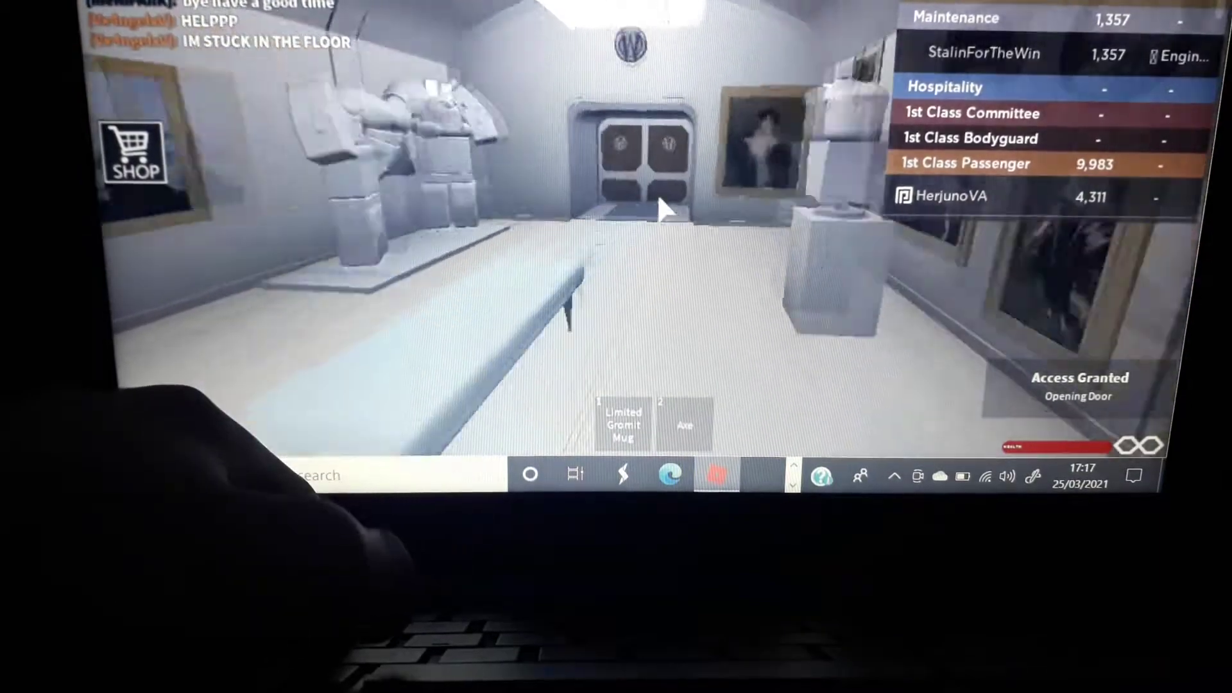
pyautogui.press('w')
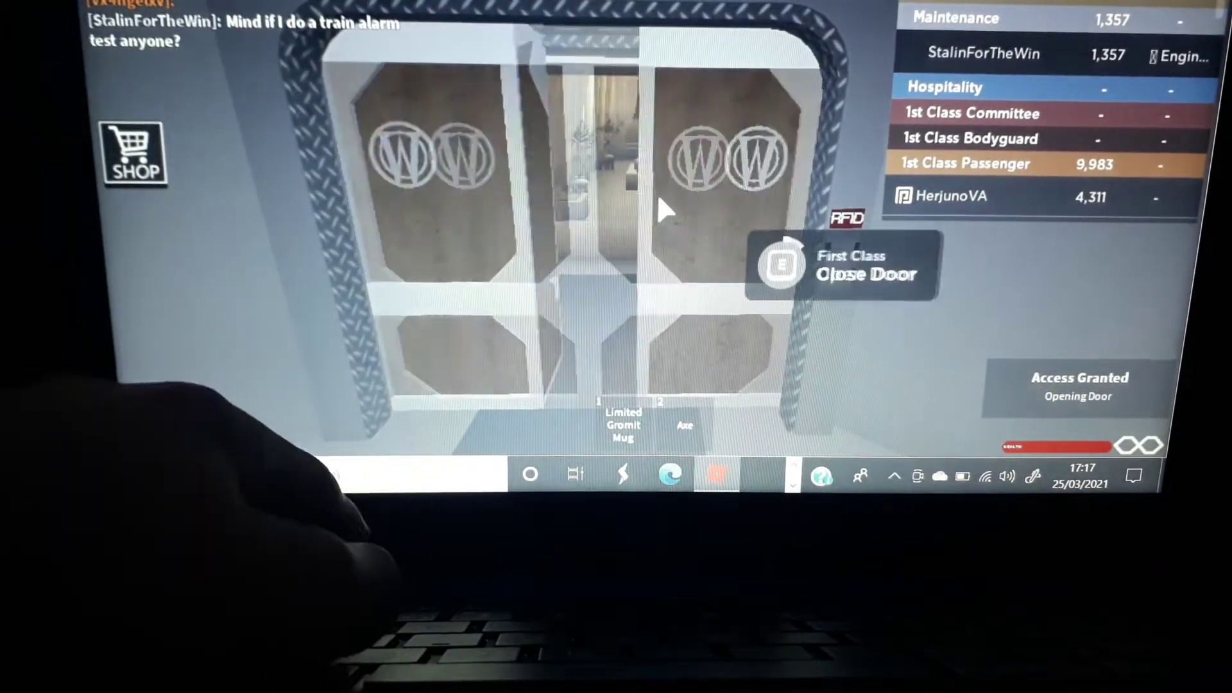
# Step: Cross the palm-lined pillared hall, climb the stairs, and walk through the red-chair lounge
pyautogui.press('w')
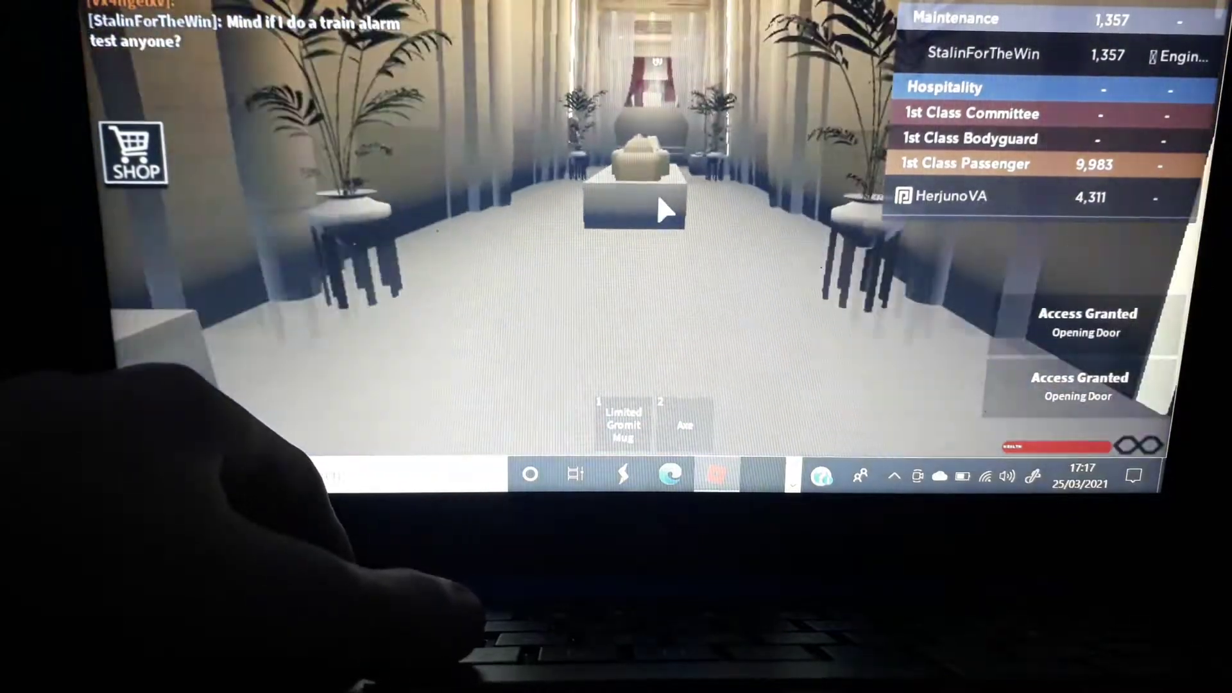
pyautogui.press('w')
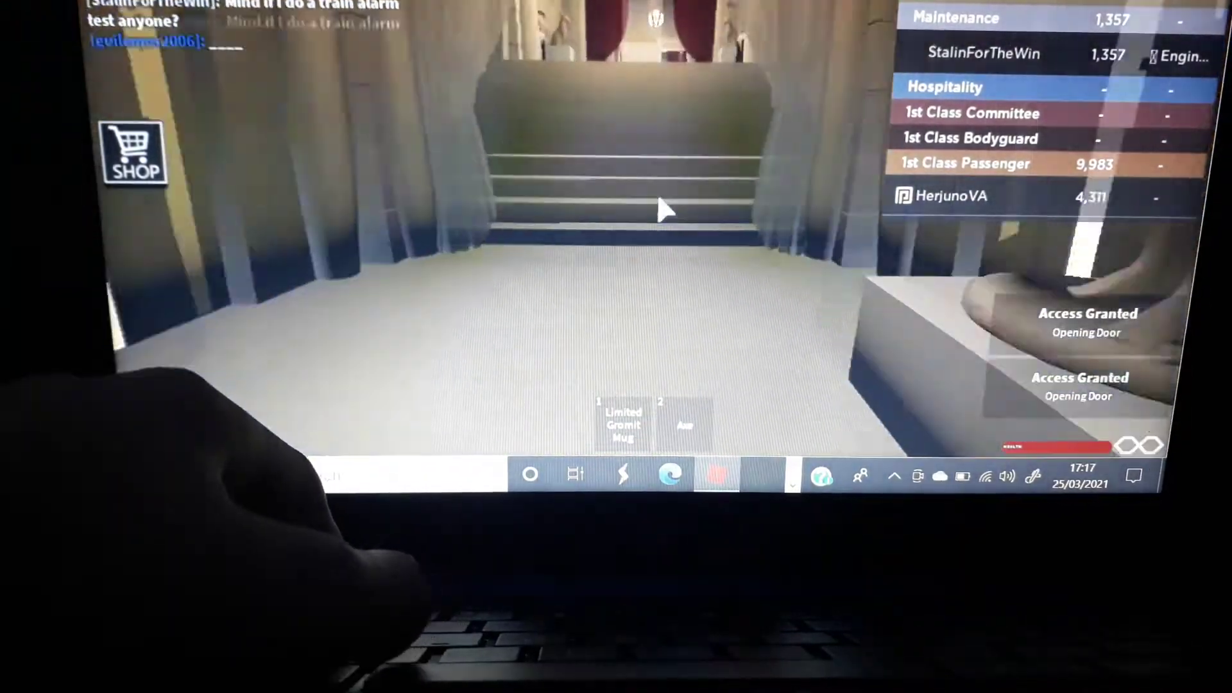
pyautogui.press('w')
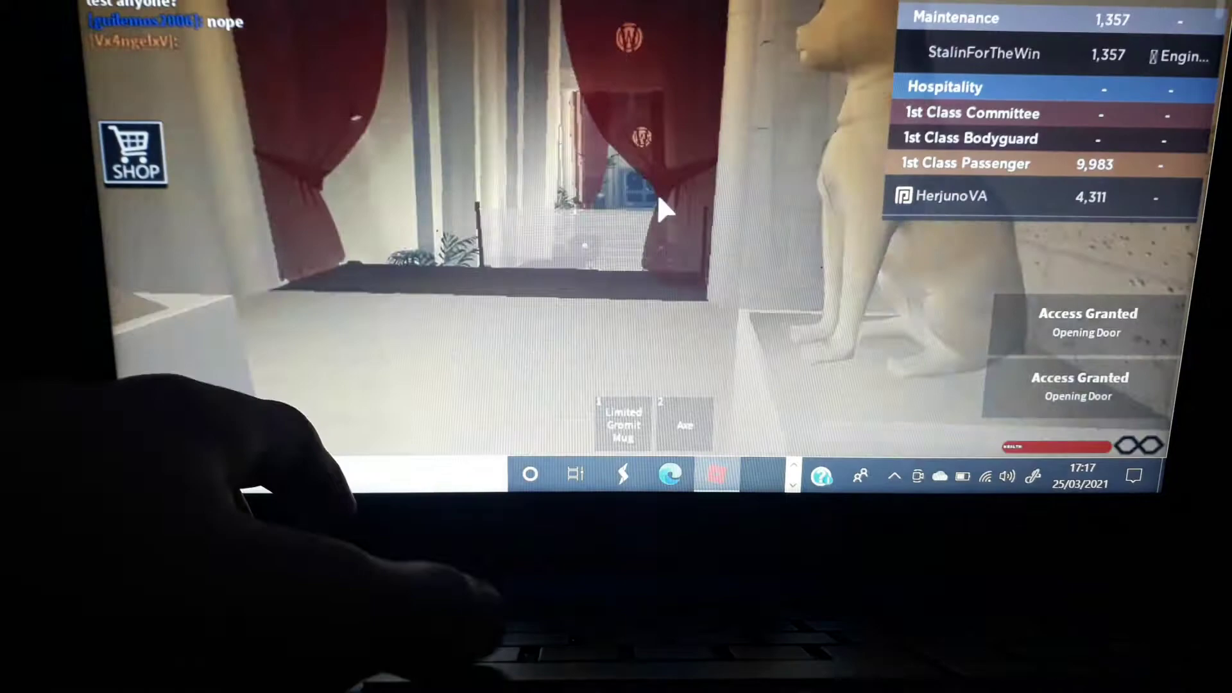
pyautogui.press('w')
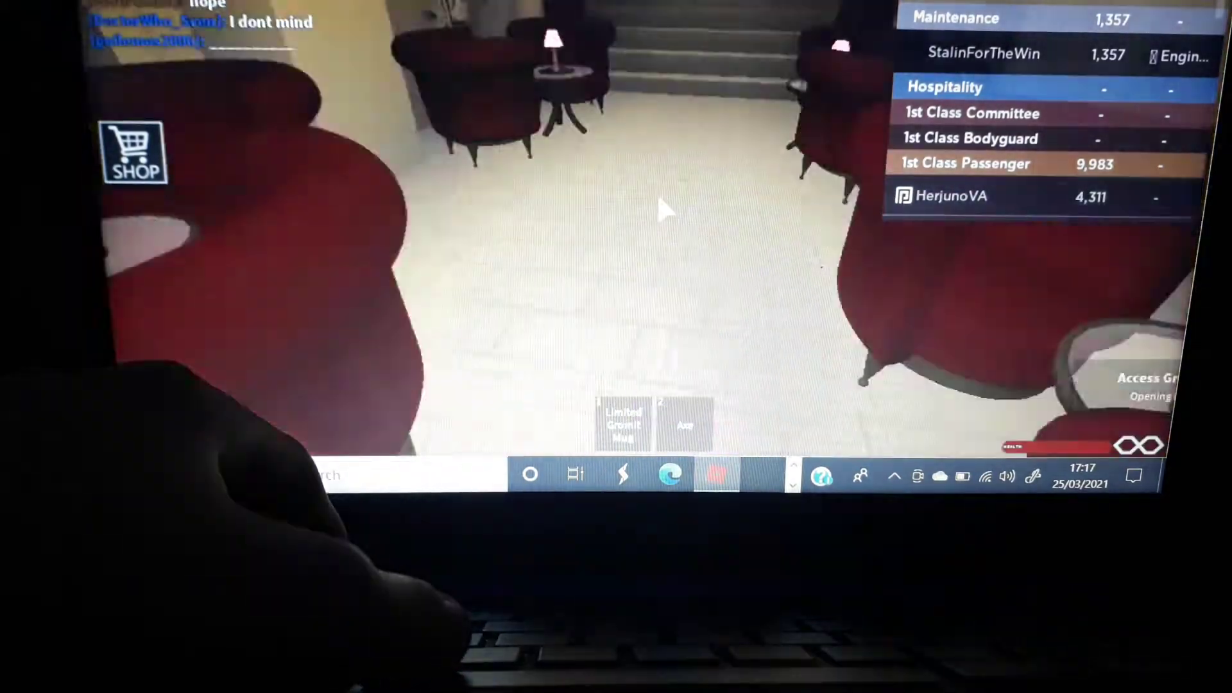
pyautogui.press('w')
pyautogui.press('w')
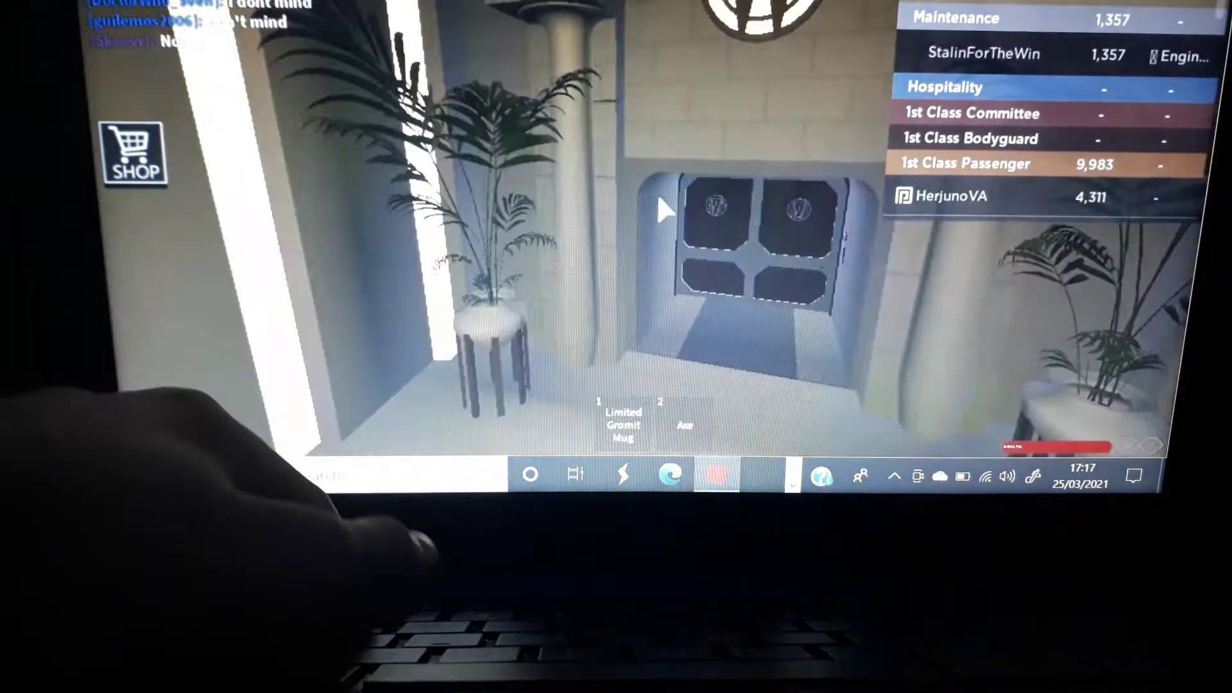
pyautogui.press('w')
pyautogui.press('w')
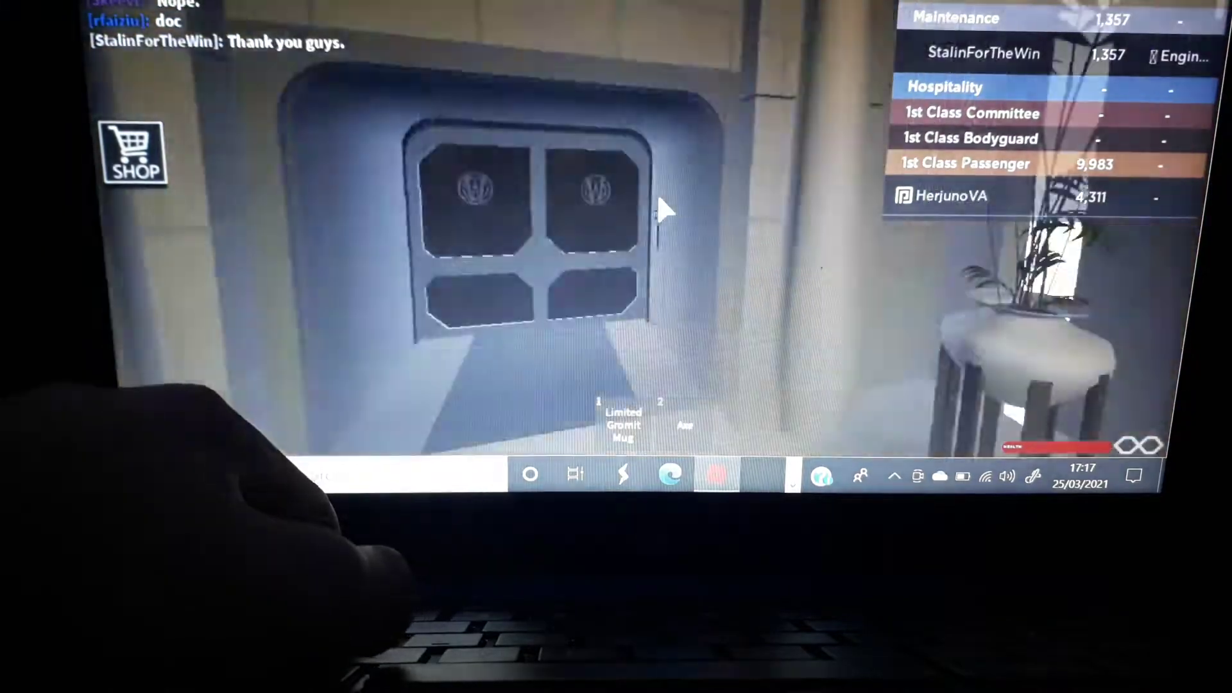
# Step: Open the W-logo first-class door and follow the white corridor past paintings and a staircase
pyautogui.press('e')
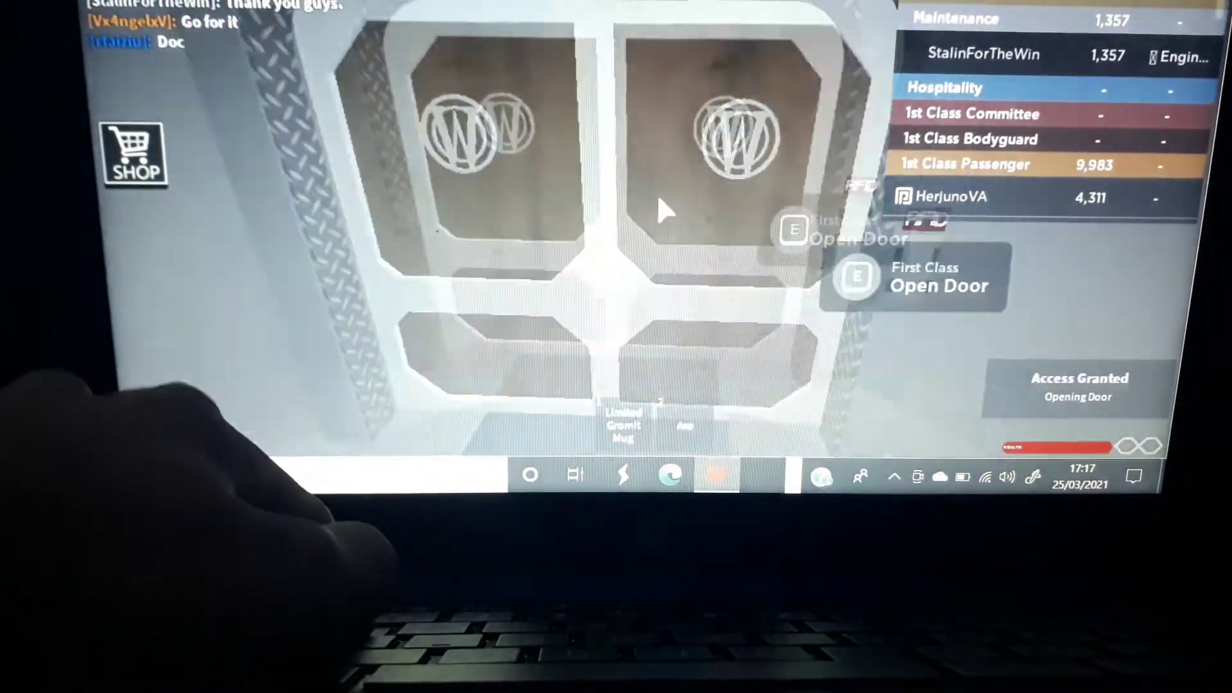
pyautogui.press('w')
pyautogui.press('w')
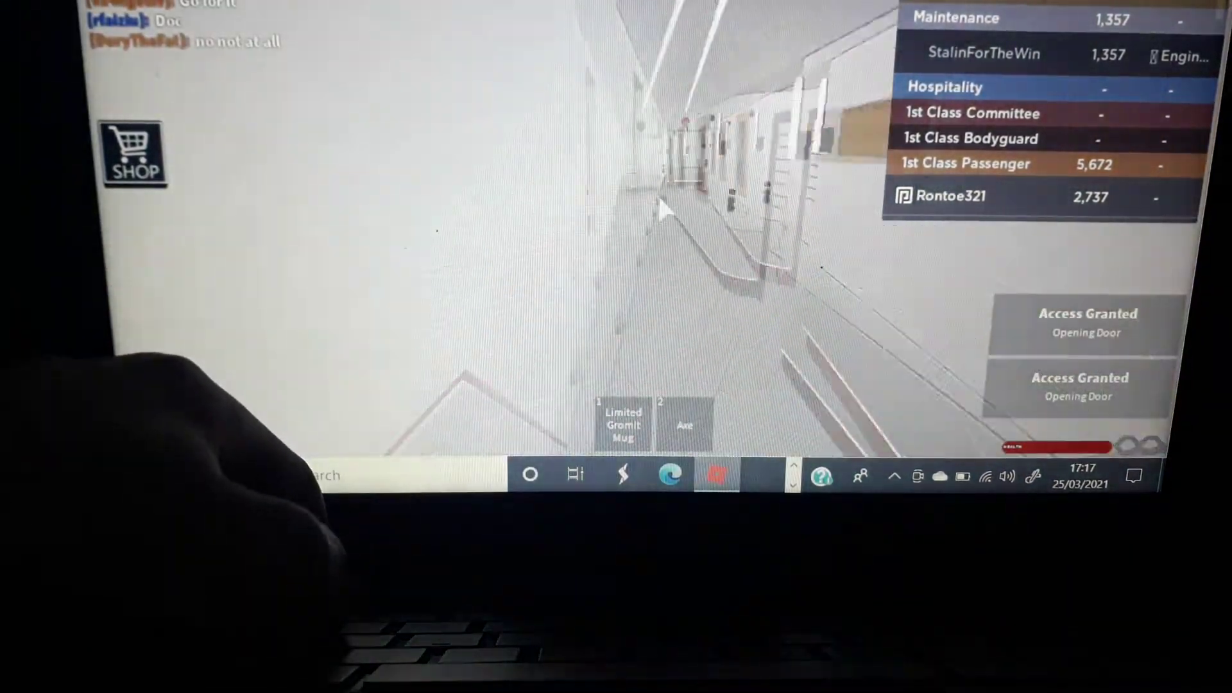
pyautogui.press('w')
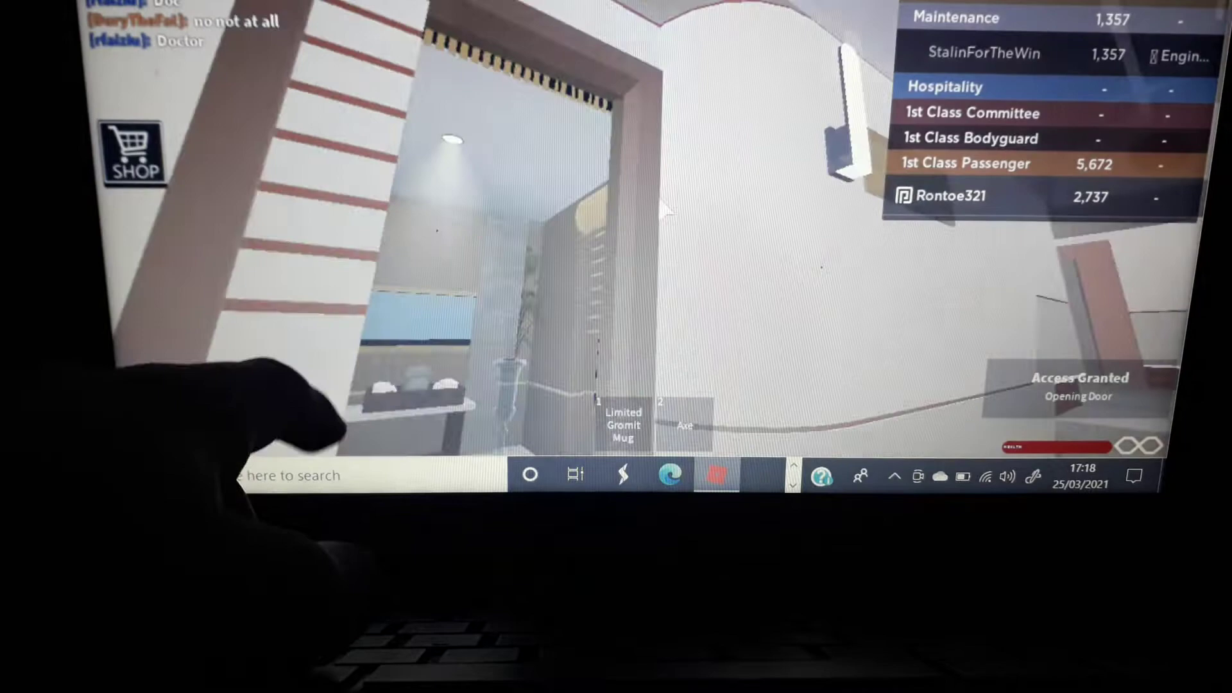
pyautogui.press('w')
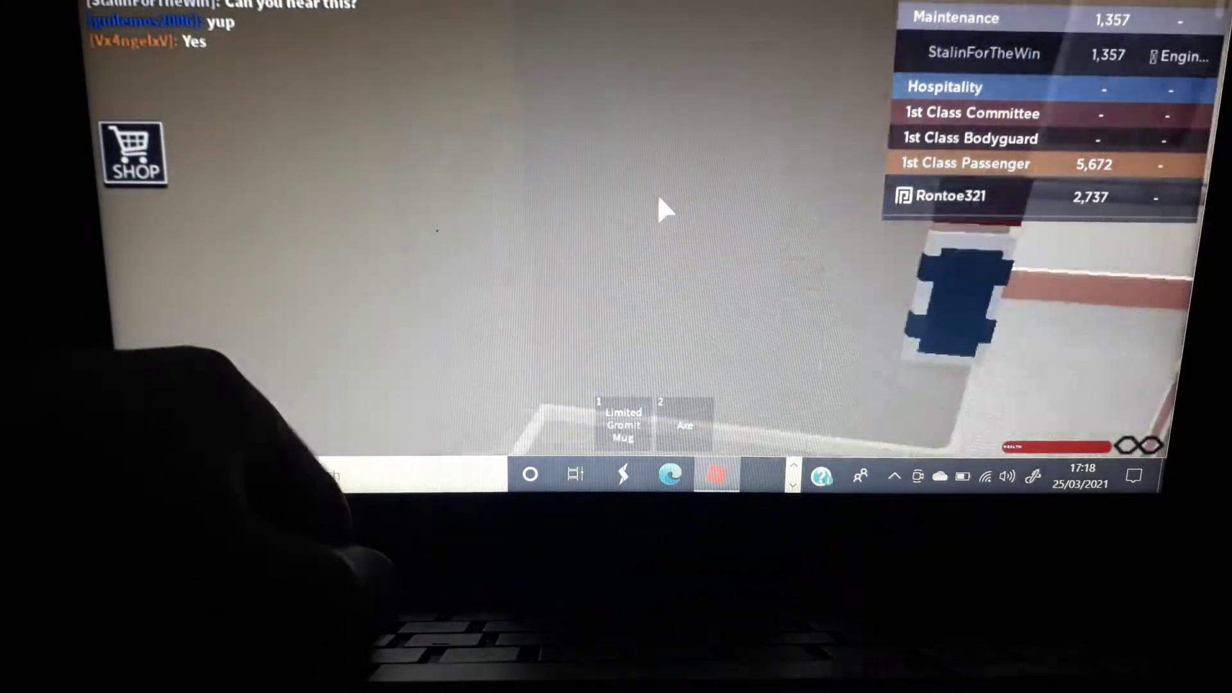
# Step: Walk past the armchairs and trophy figure and climb the stairs to the upper corridor
pyautogui.press('w')
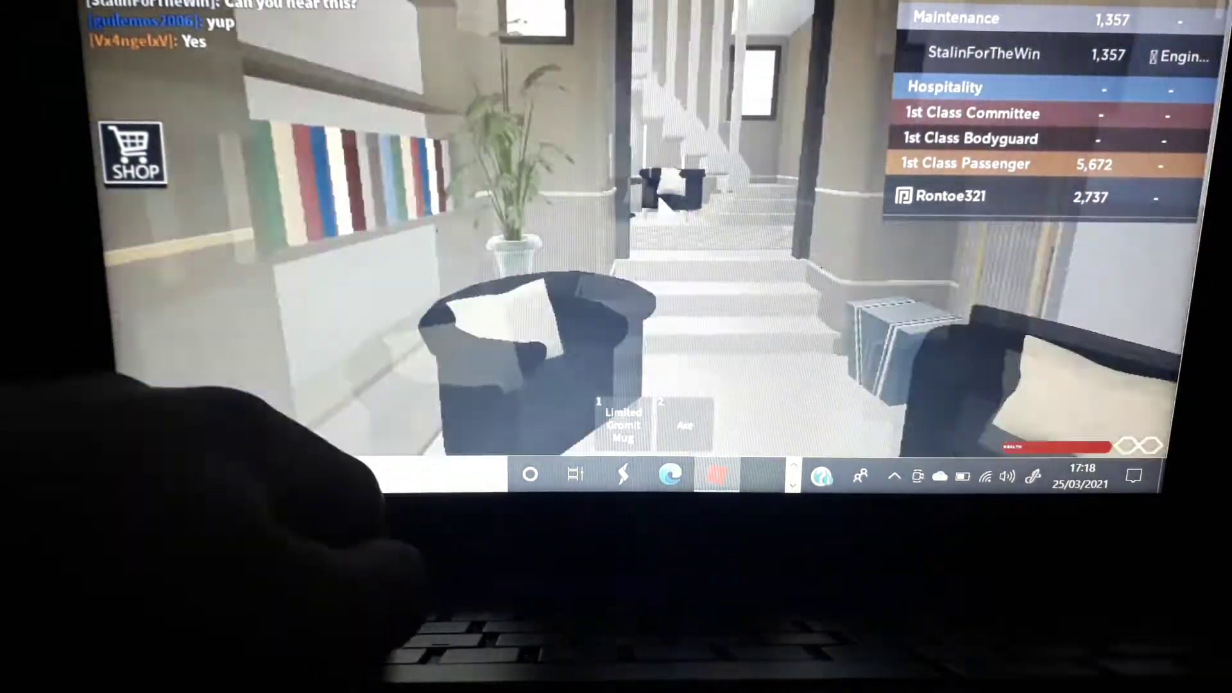
pyautogui.press('w')
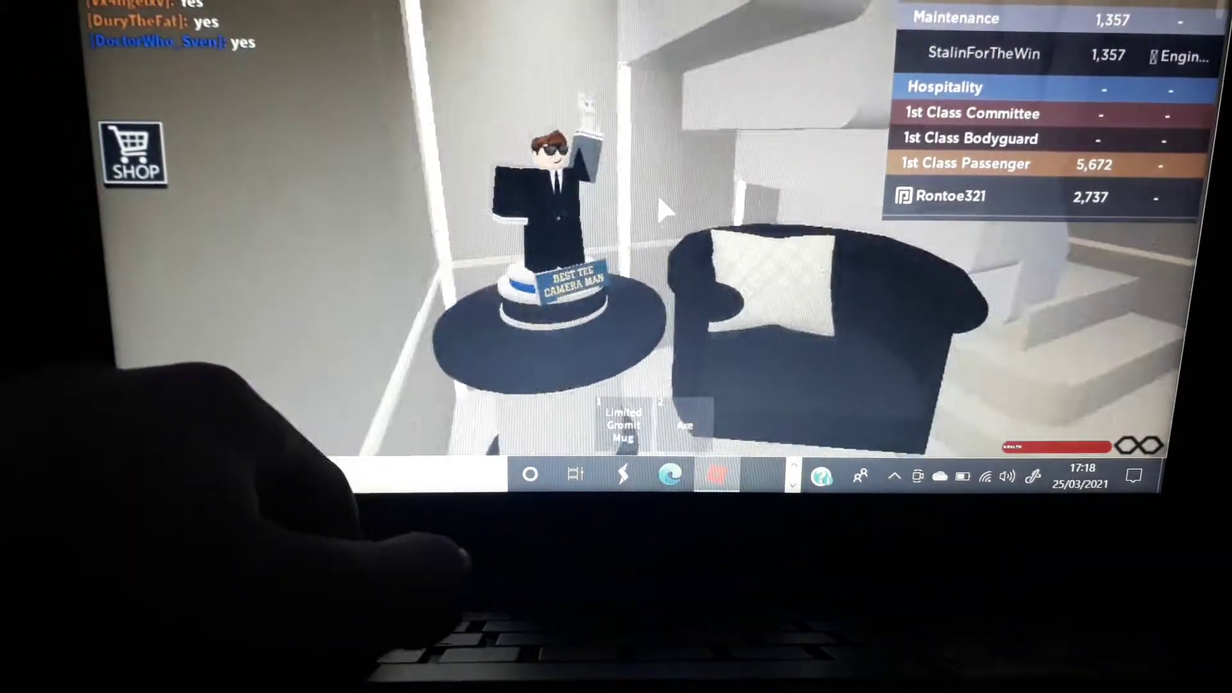
pyautogui.press('w')
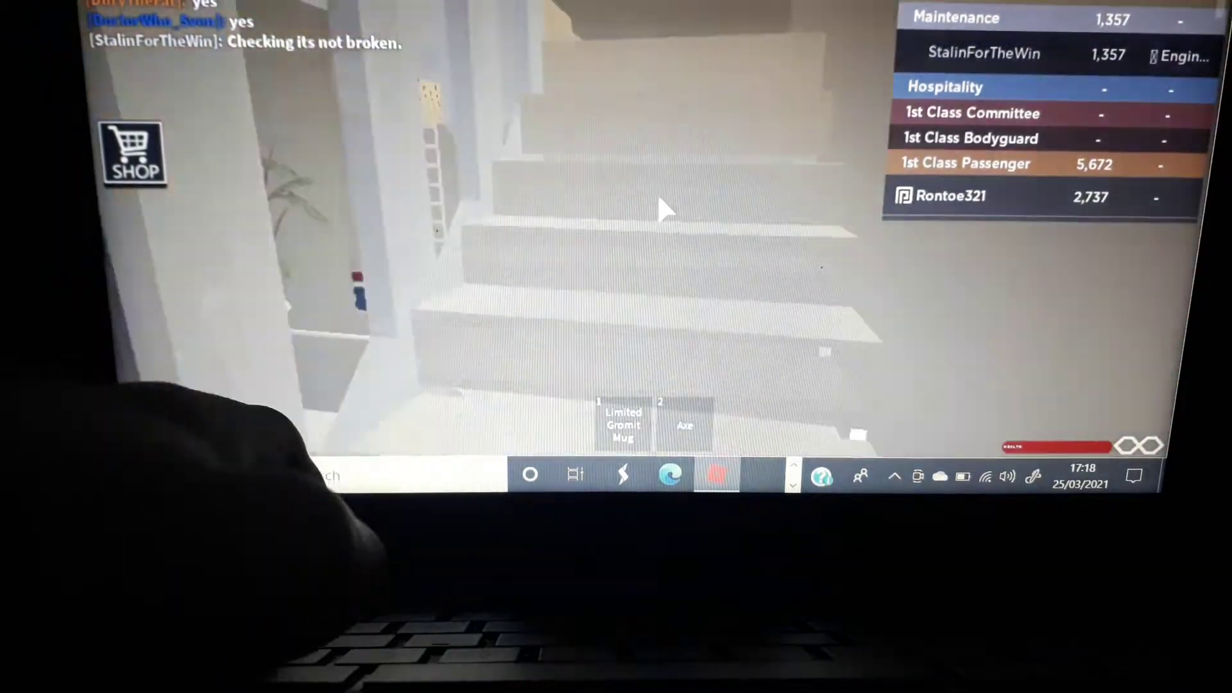
pyautogui.press('w')
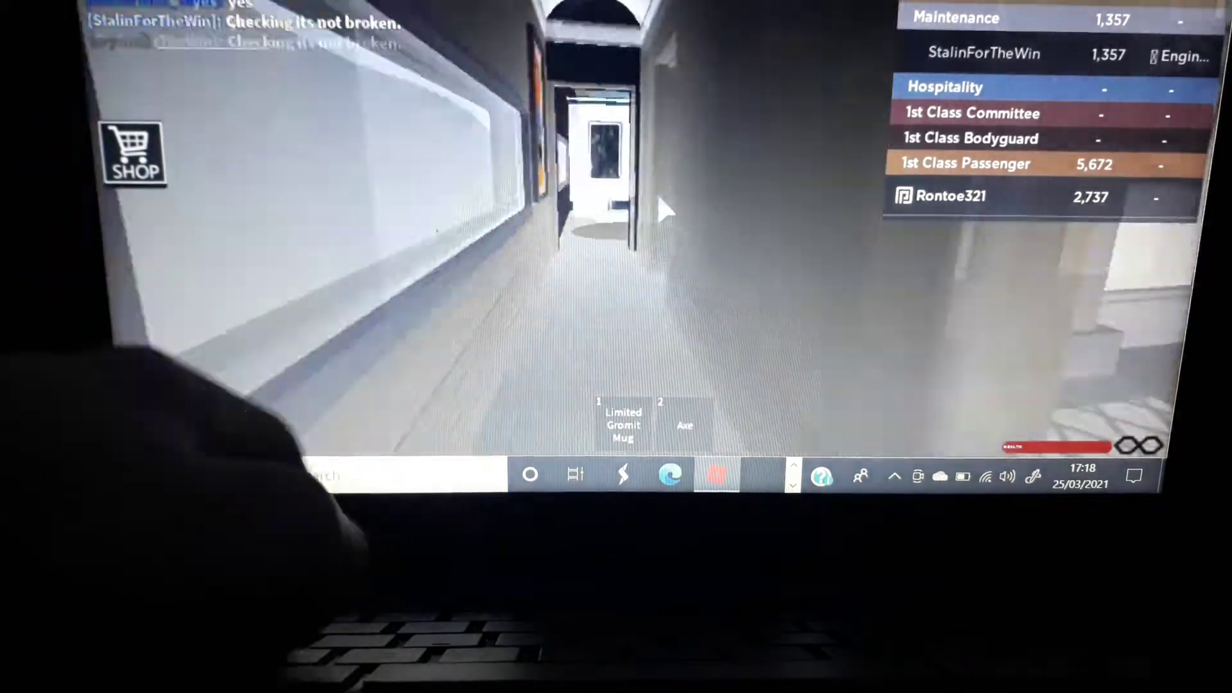
# Step: Enter the GAMING CHICKEN office and approach the desk with the suited, sunglassed player
pyautogui.press('w')
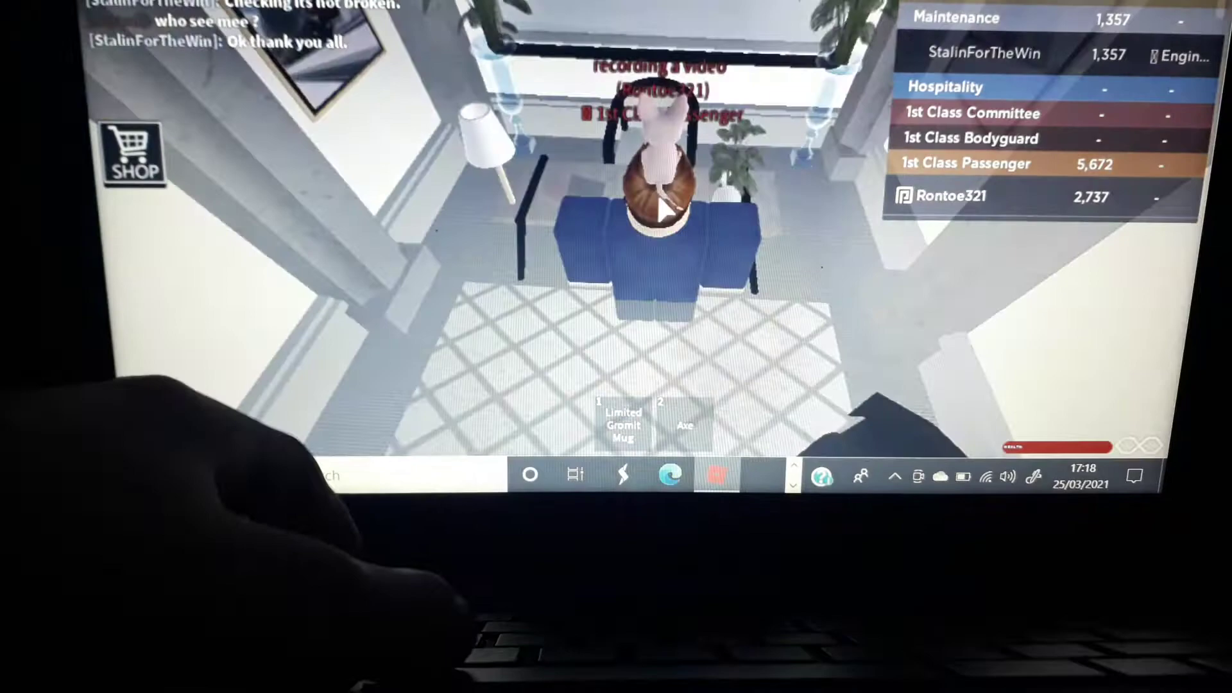
pyautogui.press('w')
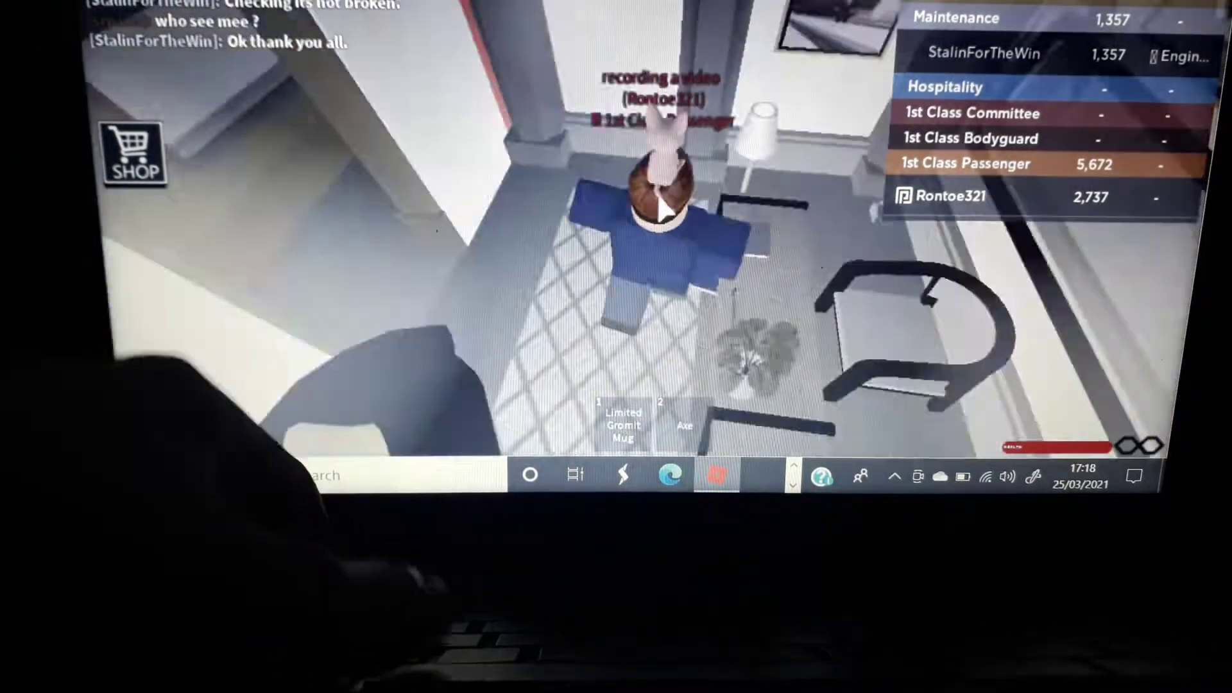
pyautogui.press('w')
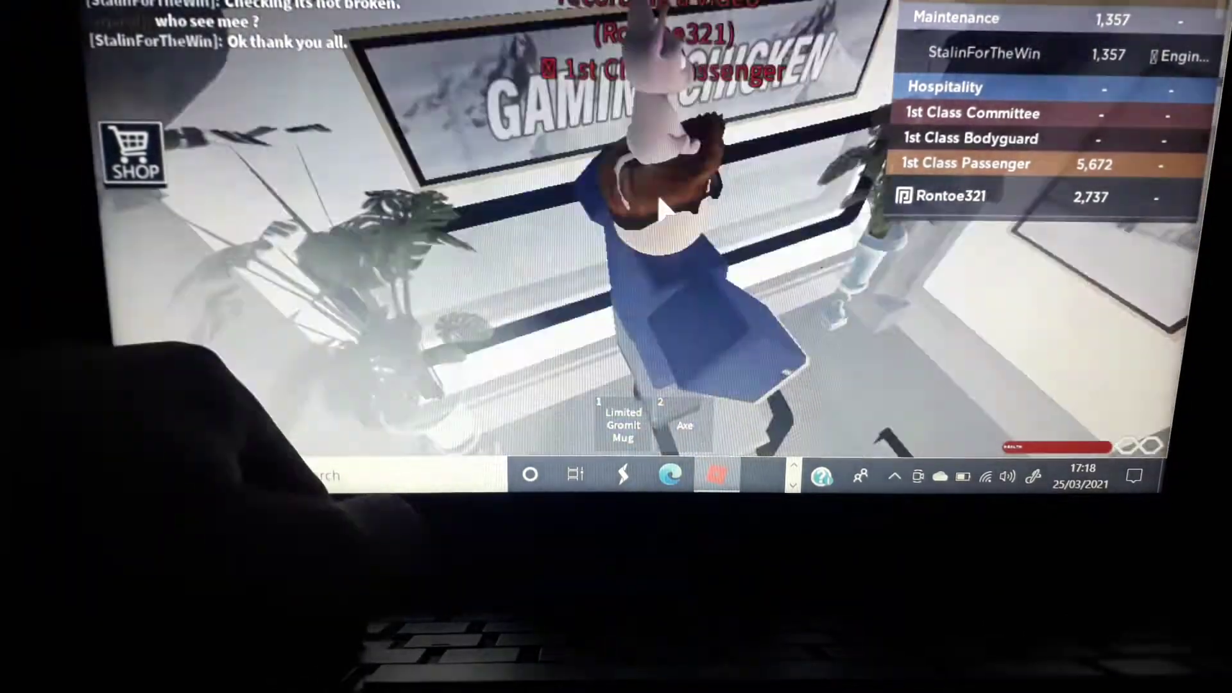
pyautogui.press('w')
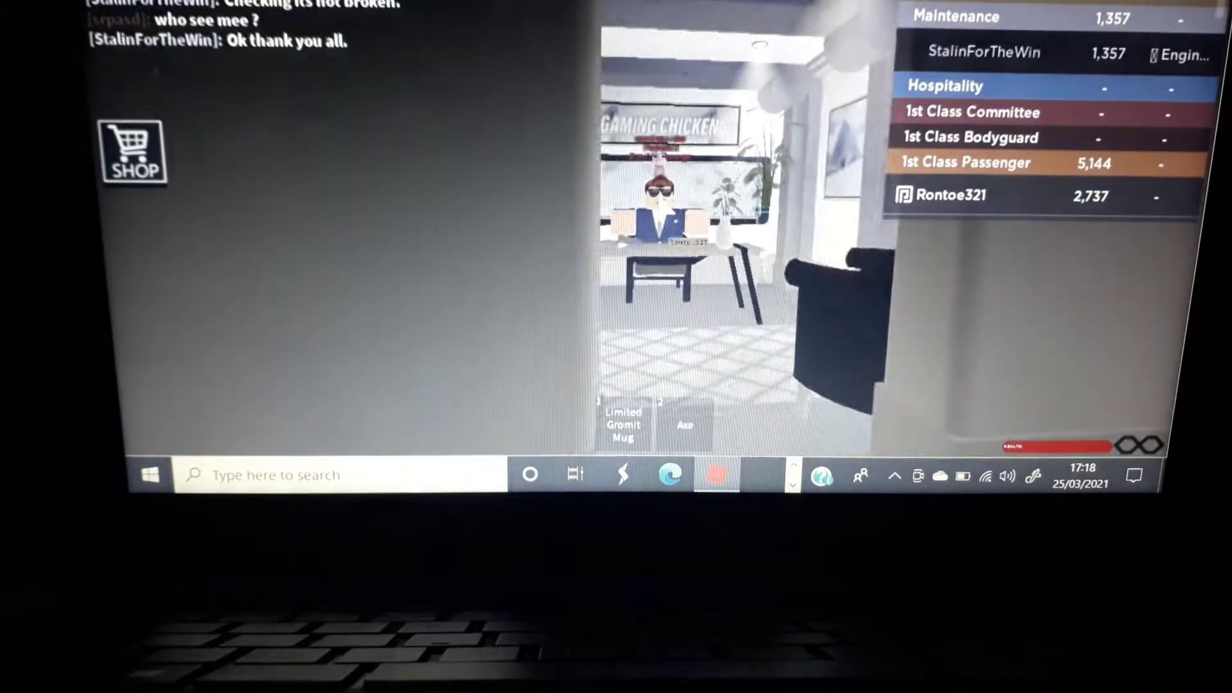
pyautogui.press('w')
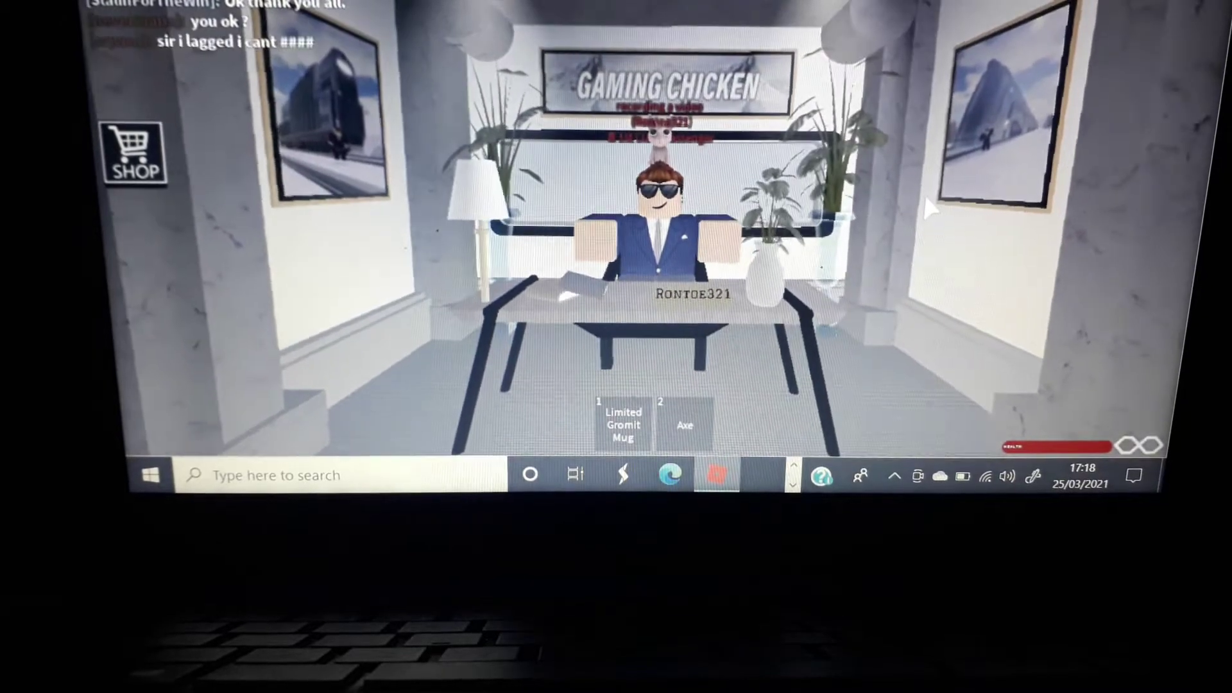
pyautogui.press('w')
pyautogui.press('w')
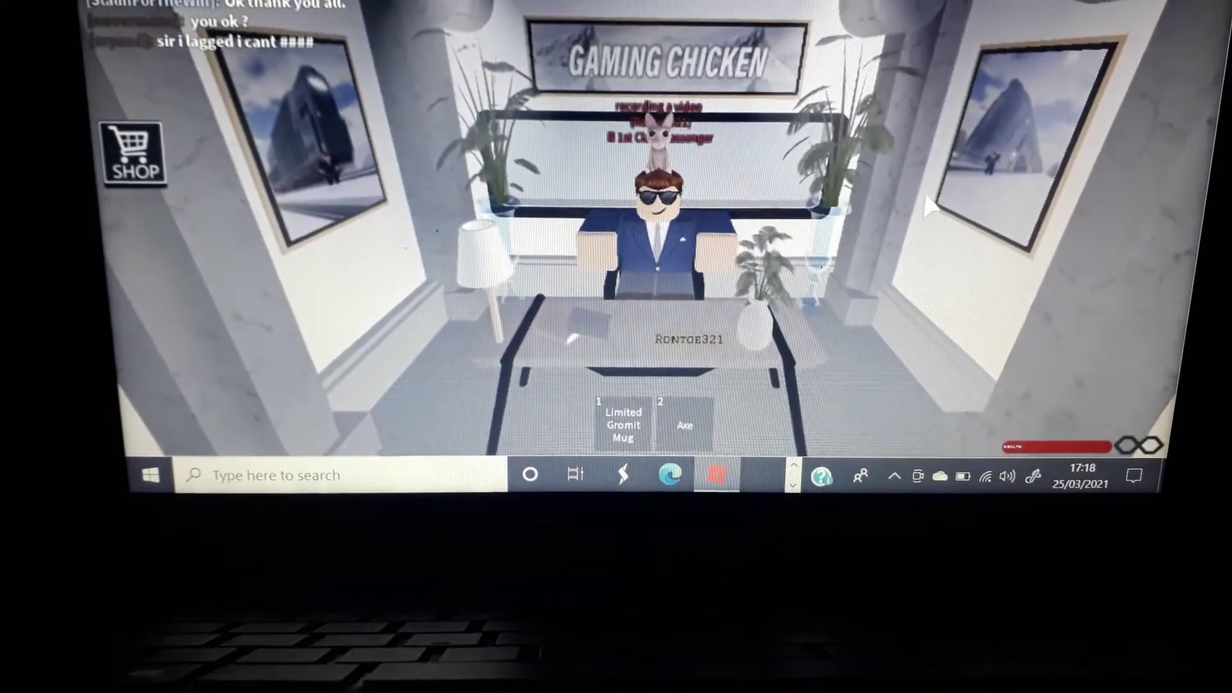
pyautogui.press('w')
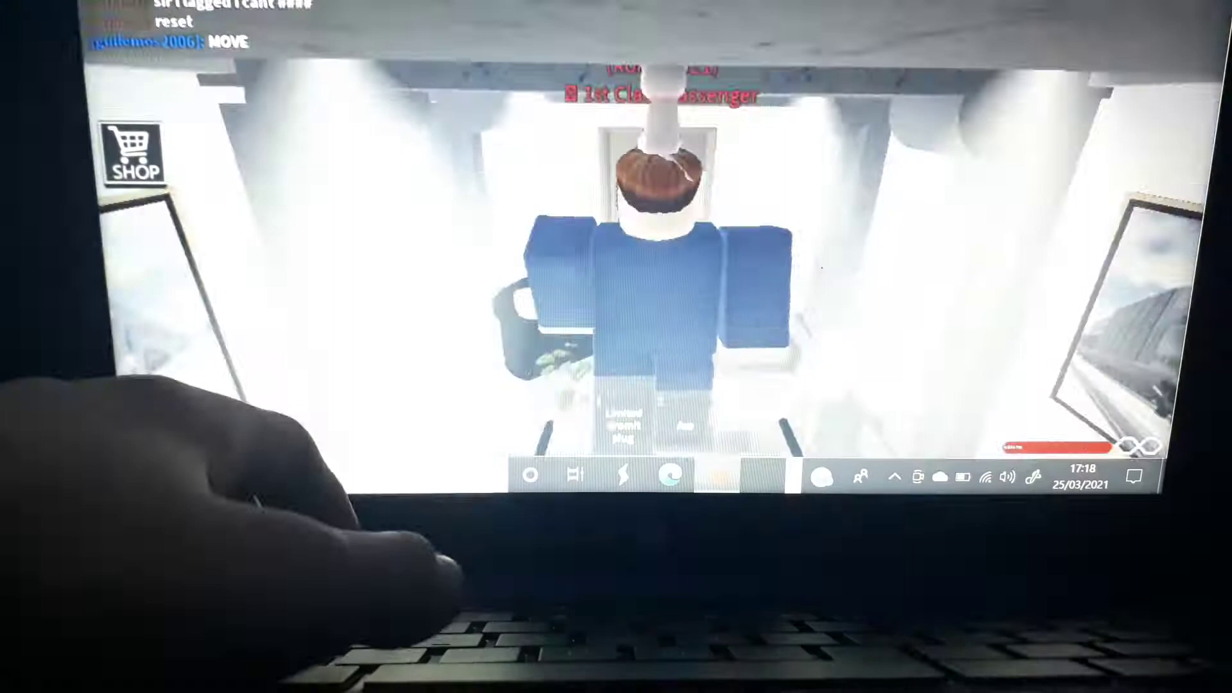
pyautogui.press('w')
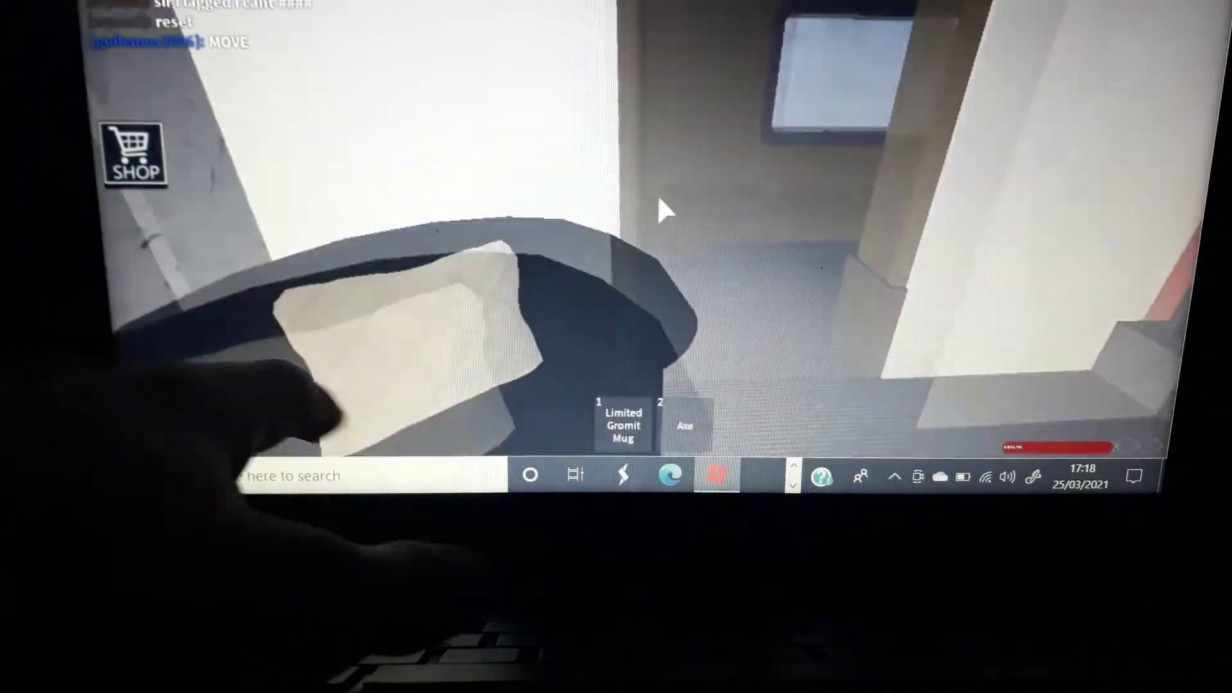
# Step: Walk through the stool room to the outdoor area, equipping then stowing the Limited Gromit Mug
pyautogui.press('w')
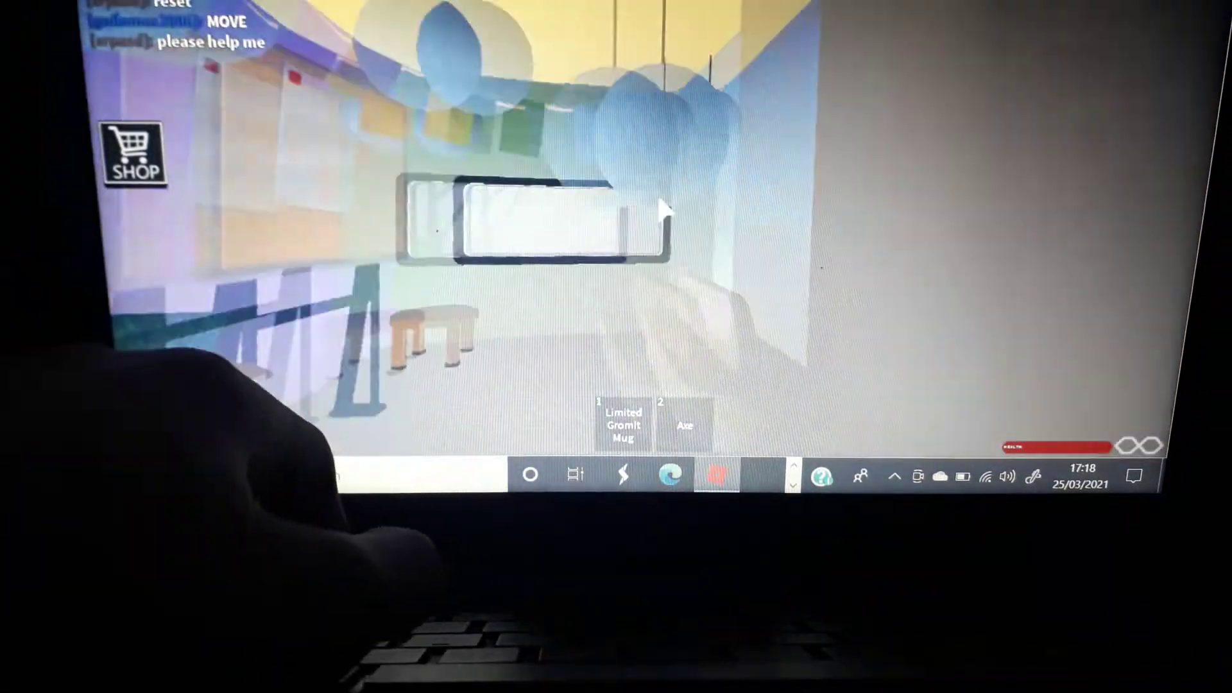
pyautogui.press('w')
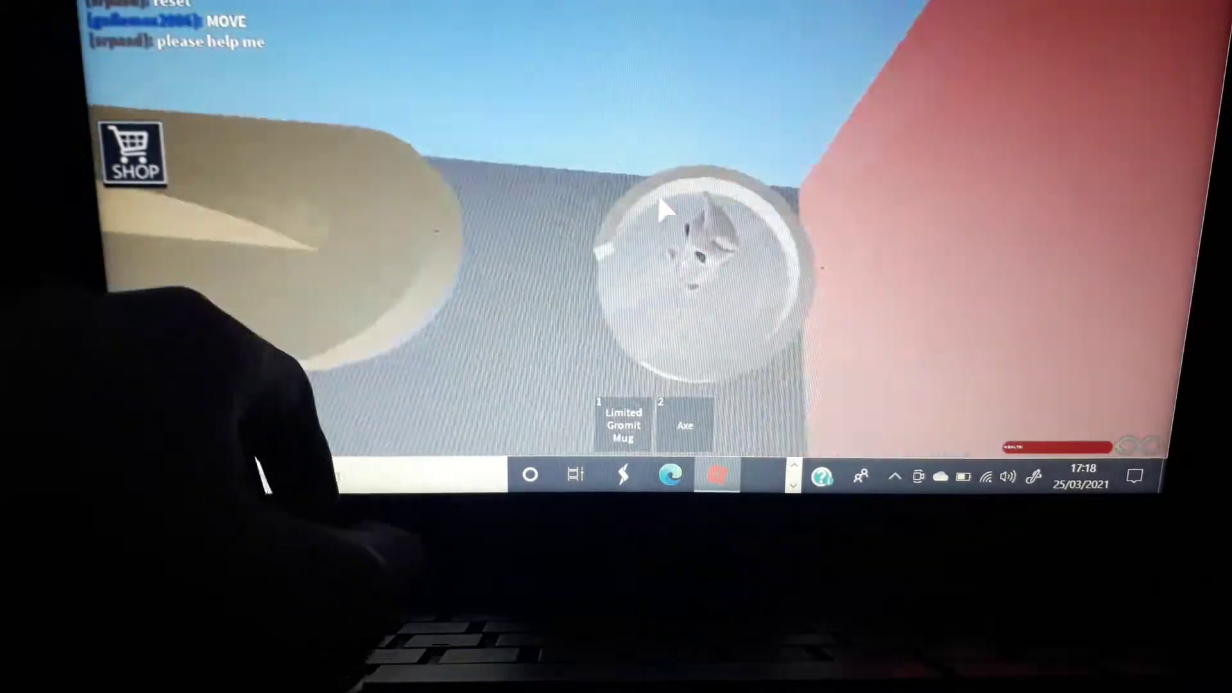
pyautogui.press('1')
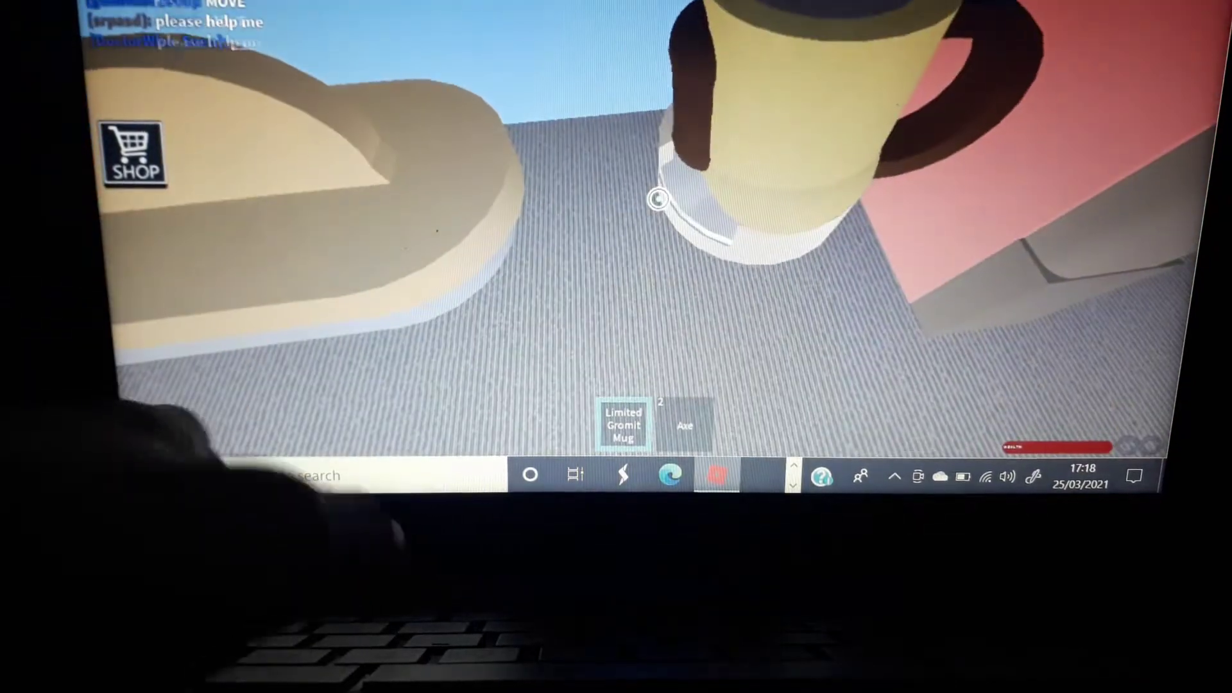
pyautogui.press('1')
pyautogui.press('shift')
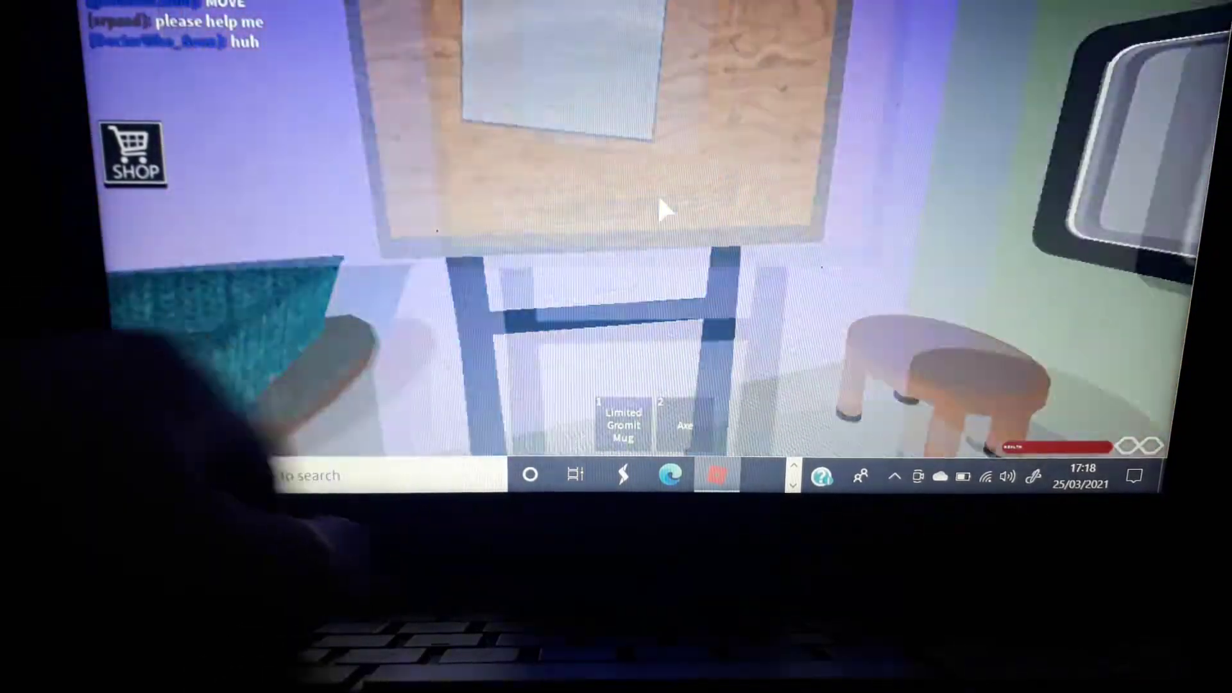
# Step: Walk past the wooden board, pet bed and poster into the cat-painting lounge
pyautogui.press('w')
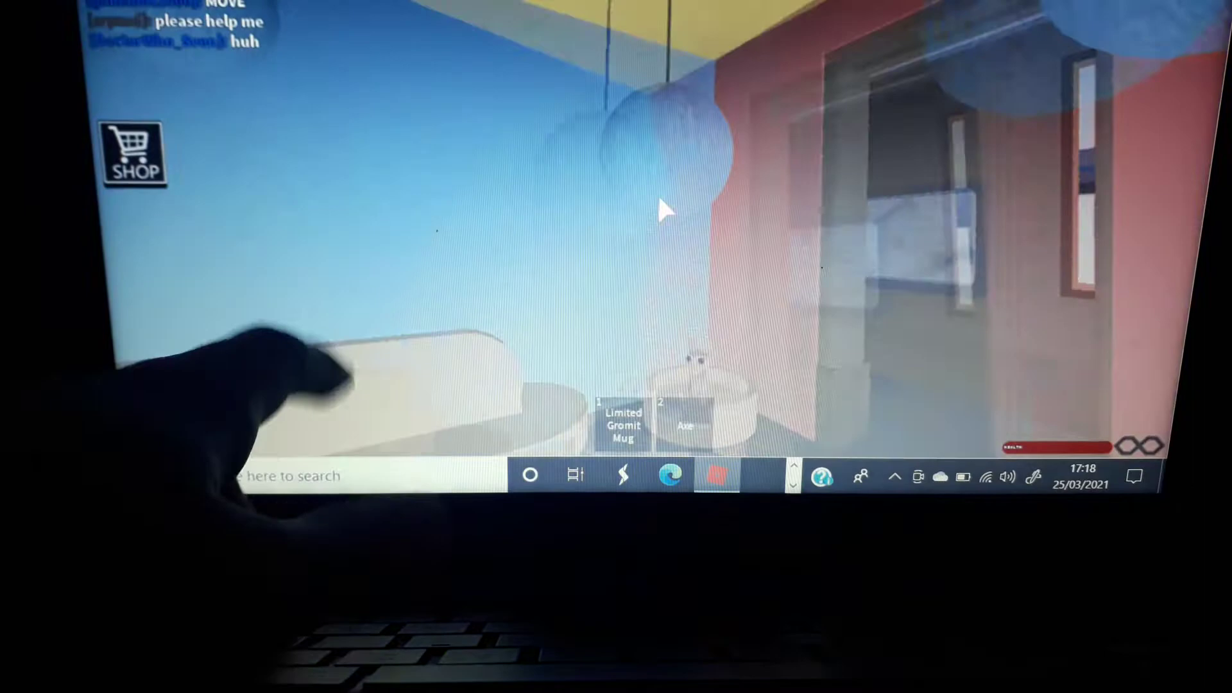
pyautogui.press('w')
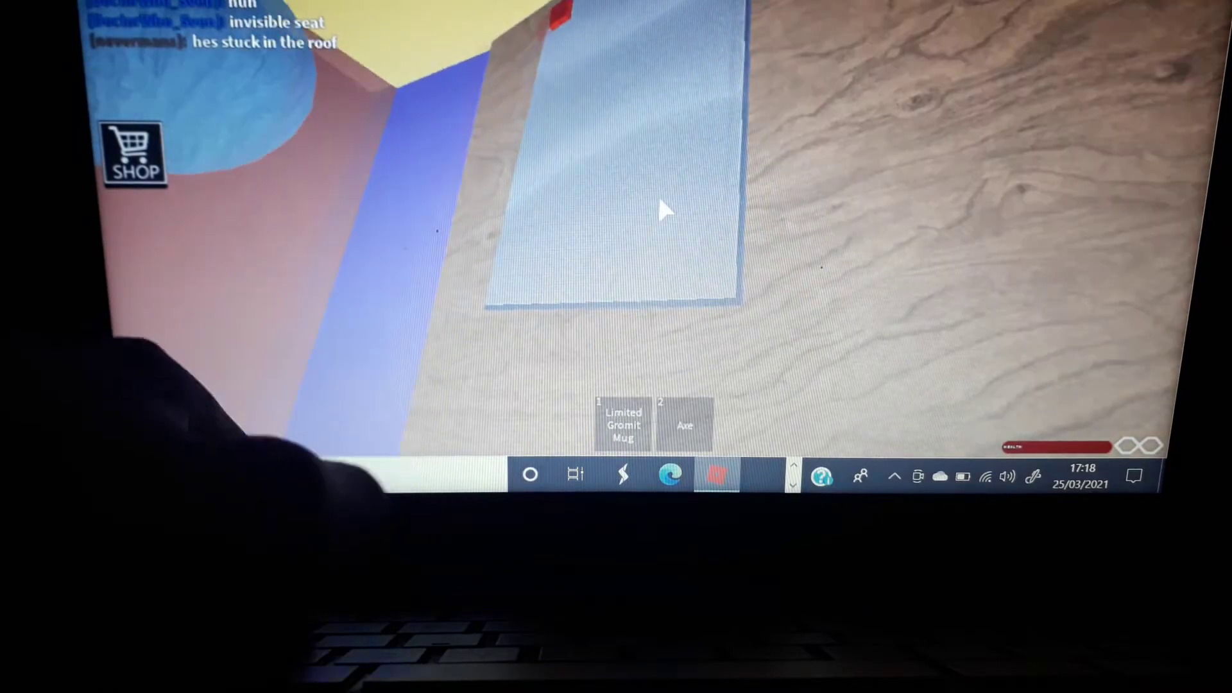
pyautogui.press('w')
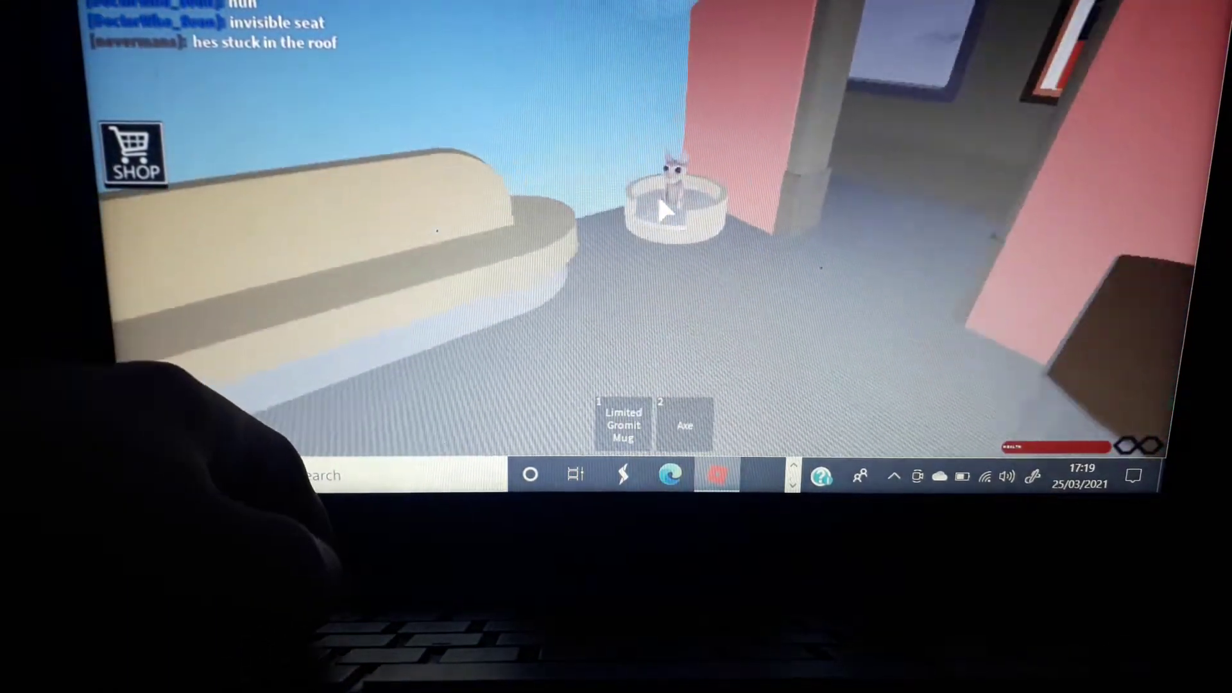
pyautogui.press('w')
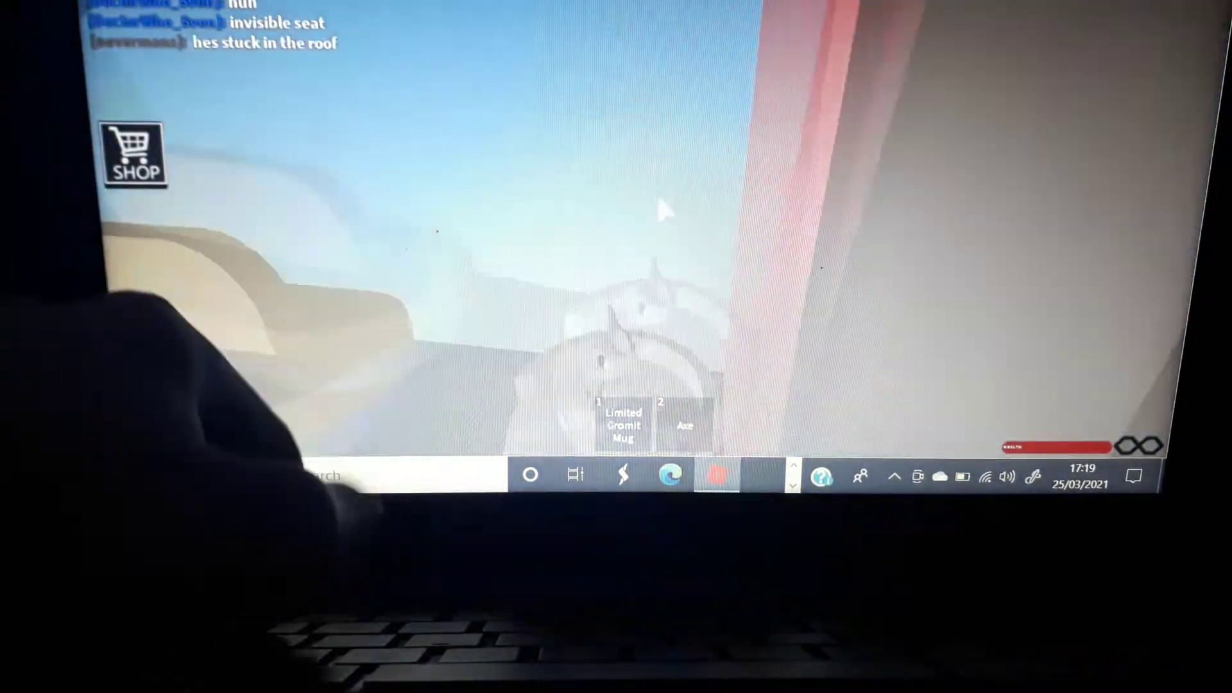
pyautogui.press('w')
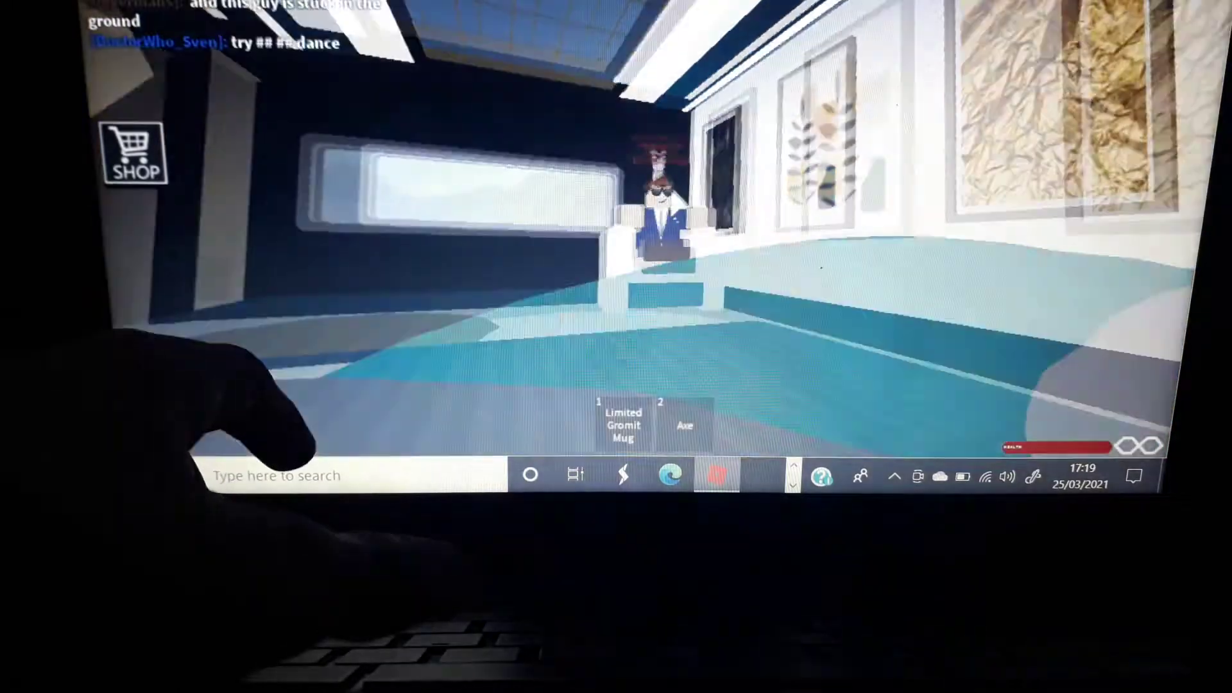
# Step: Back away from the seated passenger and walk the hallway past plant vases toward the staircase
pyautogui.press('s')
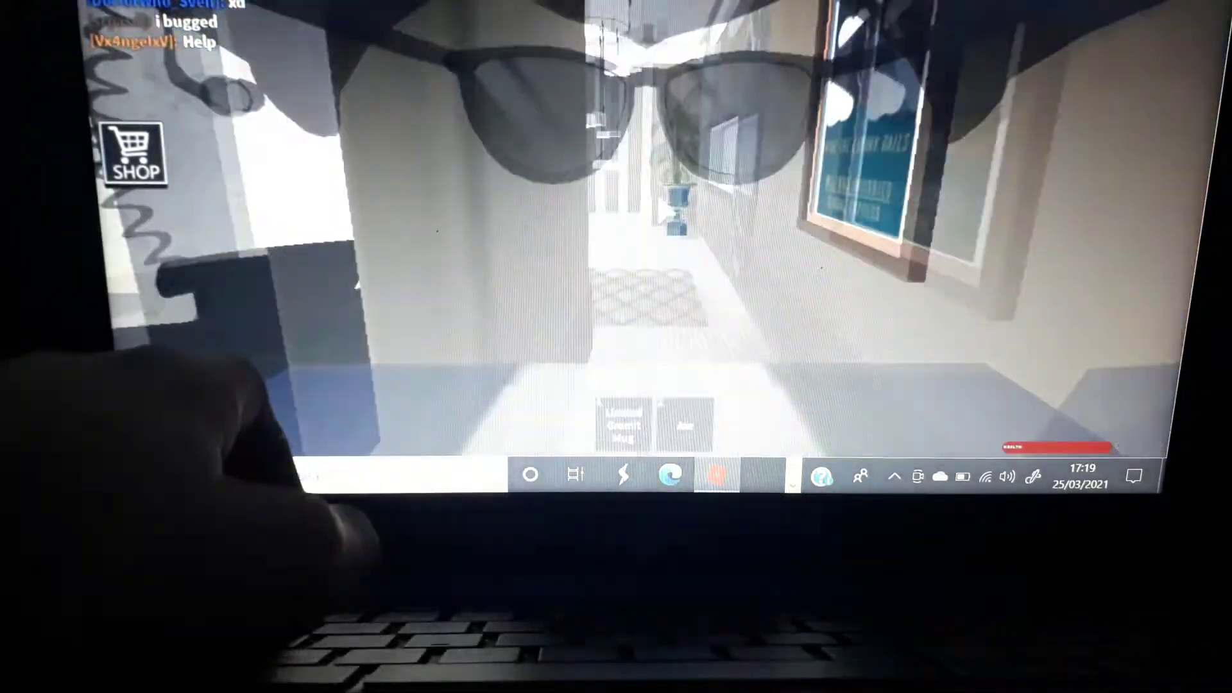
pyautogui.press('w')
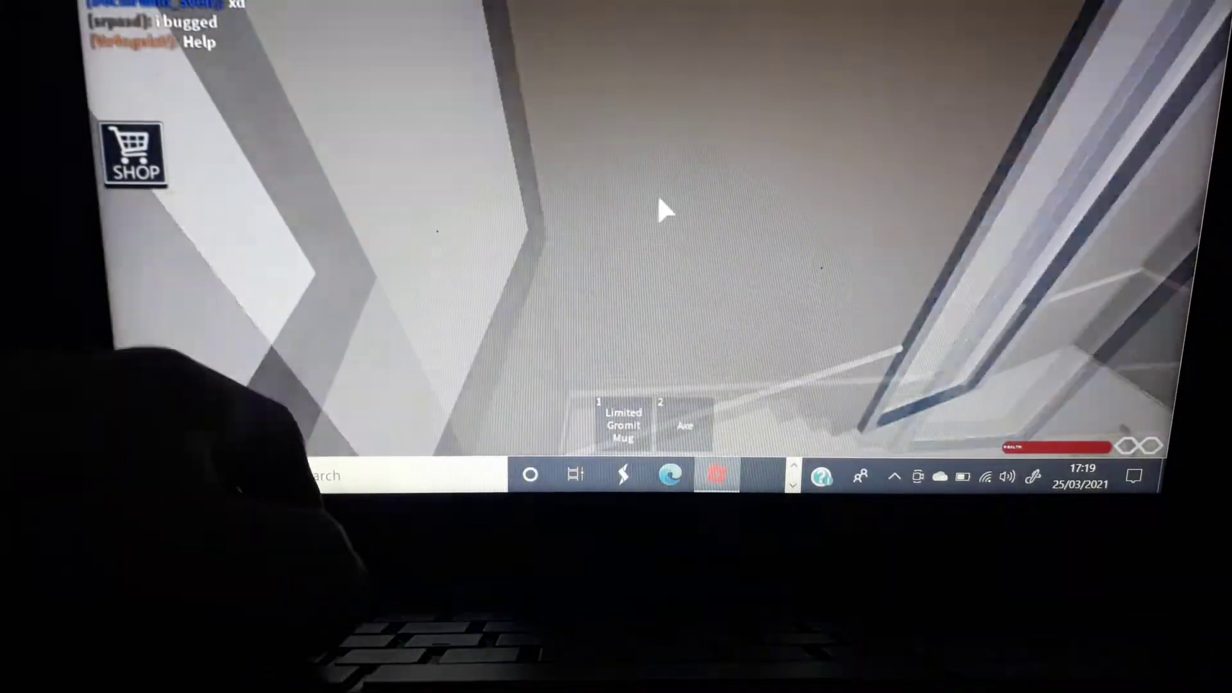
pyautogui.press('a')
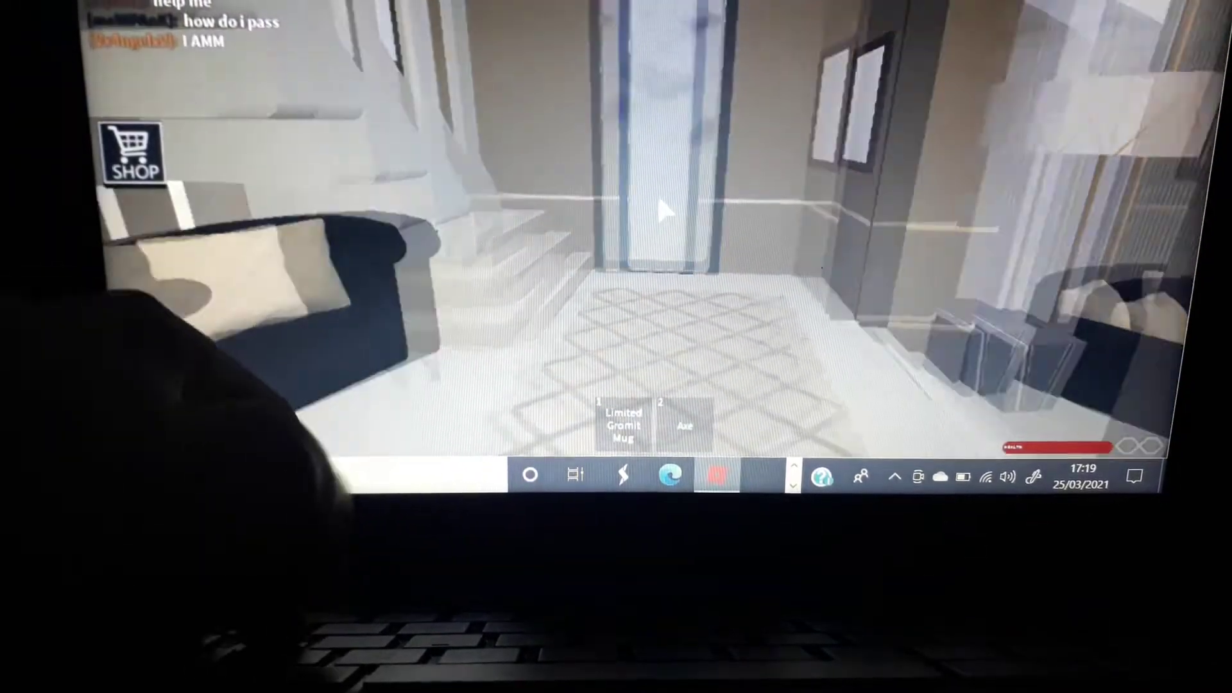
pyautogui.press('a')
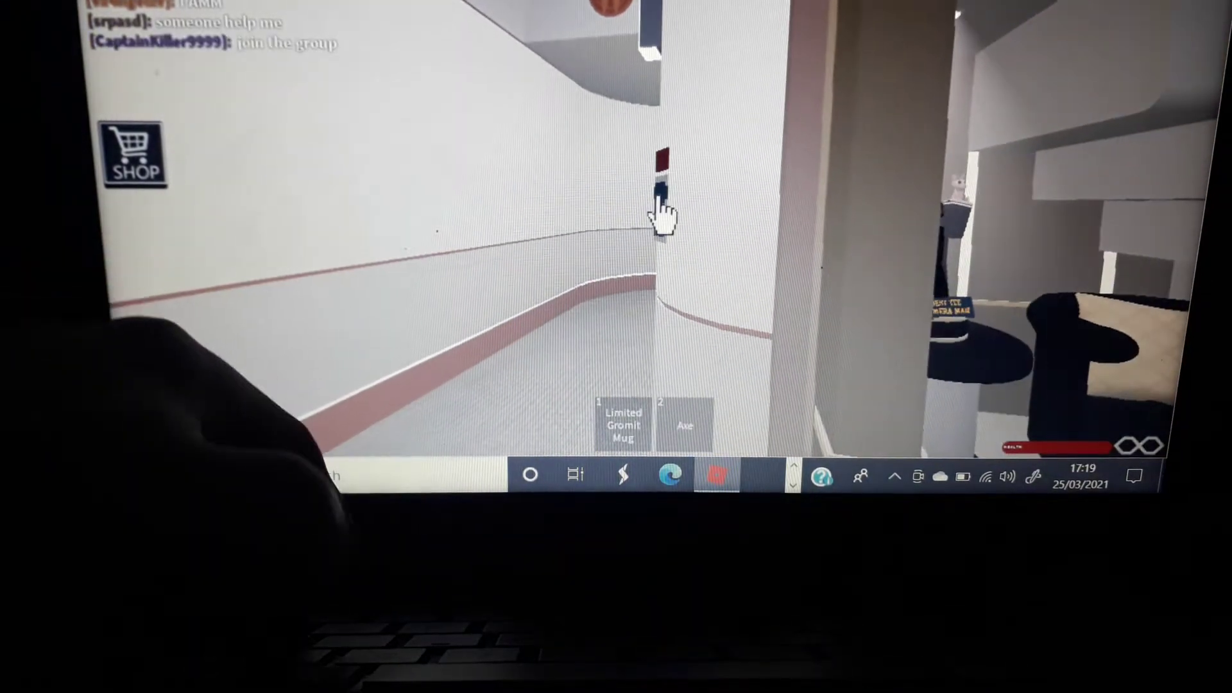
# Step: Return through the curved-wall room and follow the painted hallway to the W-logo double door
pyautogui.press('s')
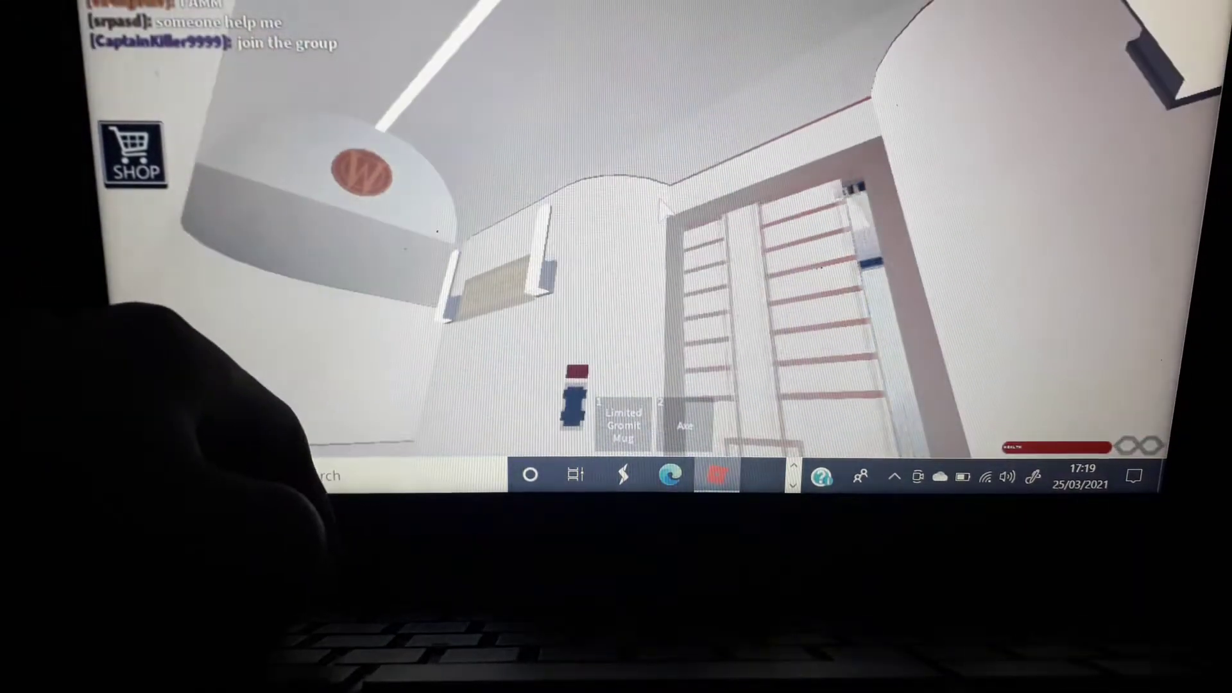
pyautogui.press('w')
pyautogui.press('a')
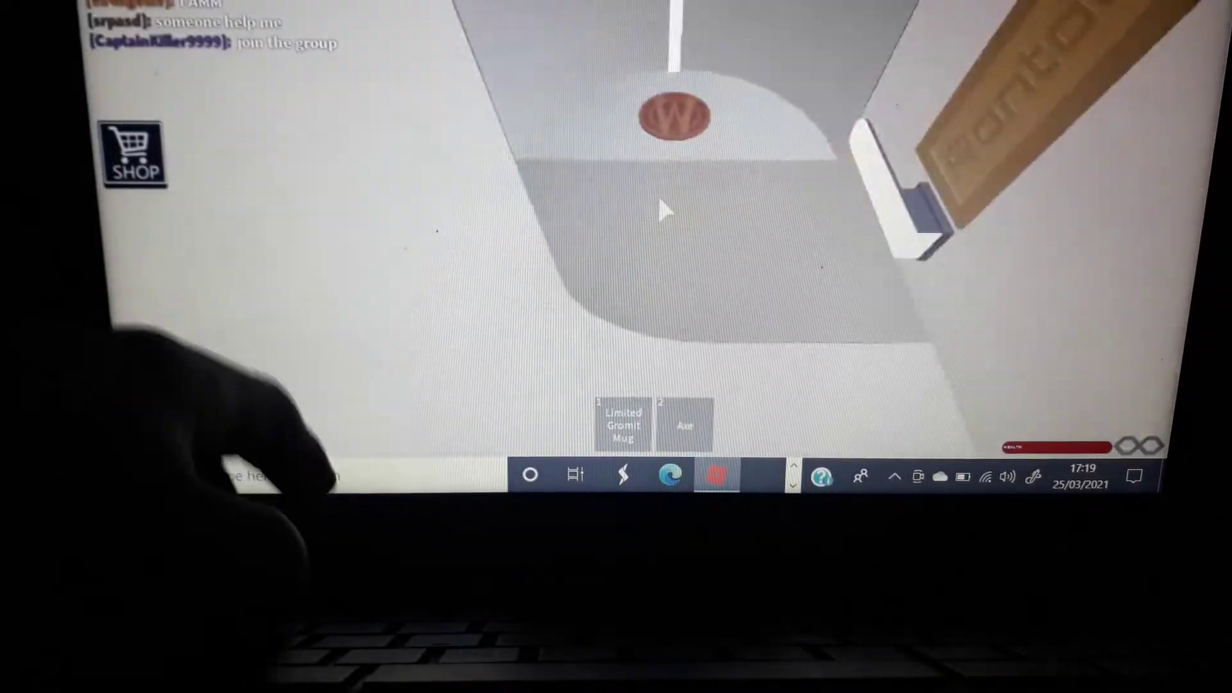
pyautogui.press('s')
pyautogui.press('w')
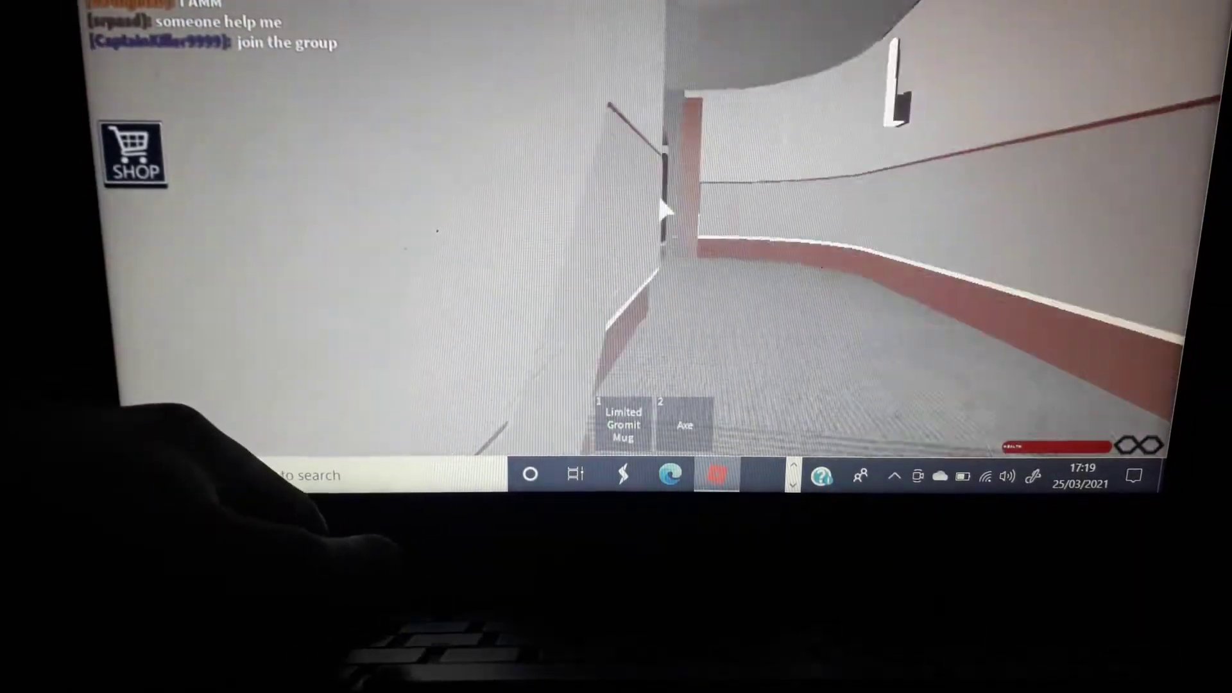
pyautogui.press('w')
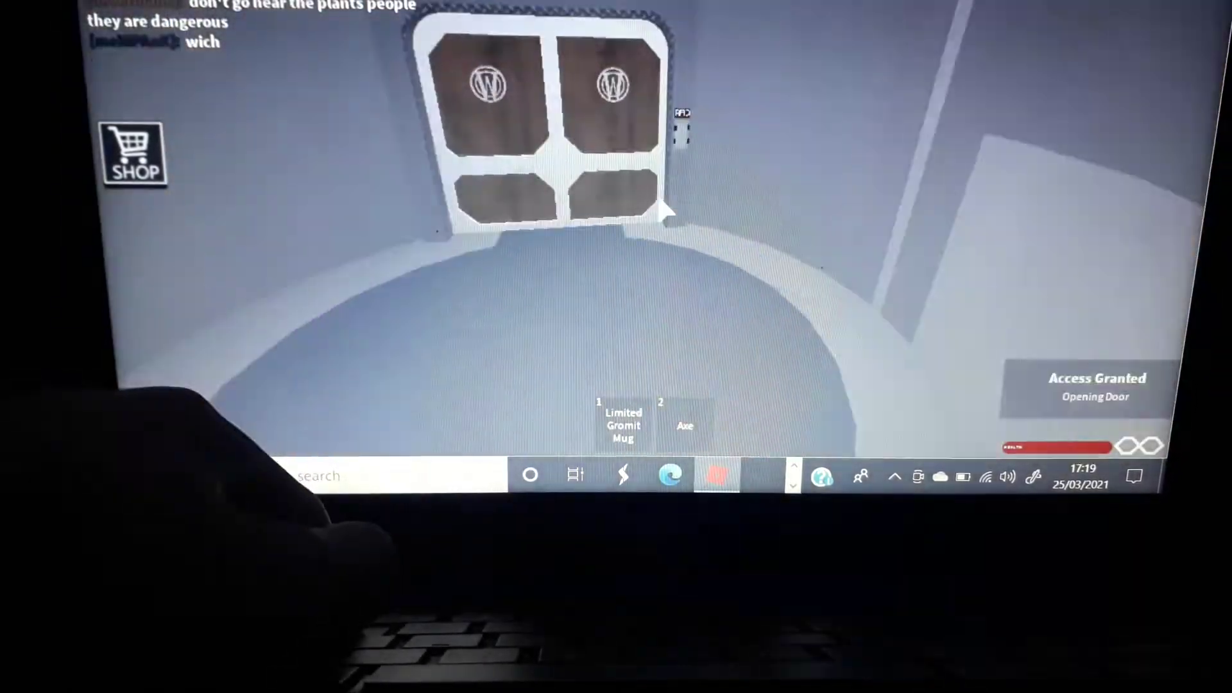
# Step: Cross the white room, climb the stairs and pass the next W-logo door into the palm corridor
pyautogui.press('w')
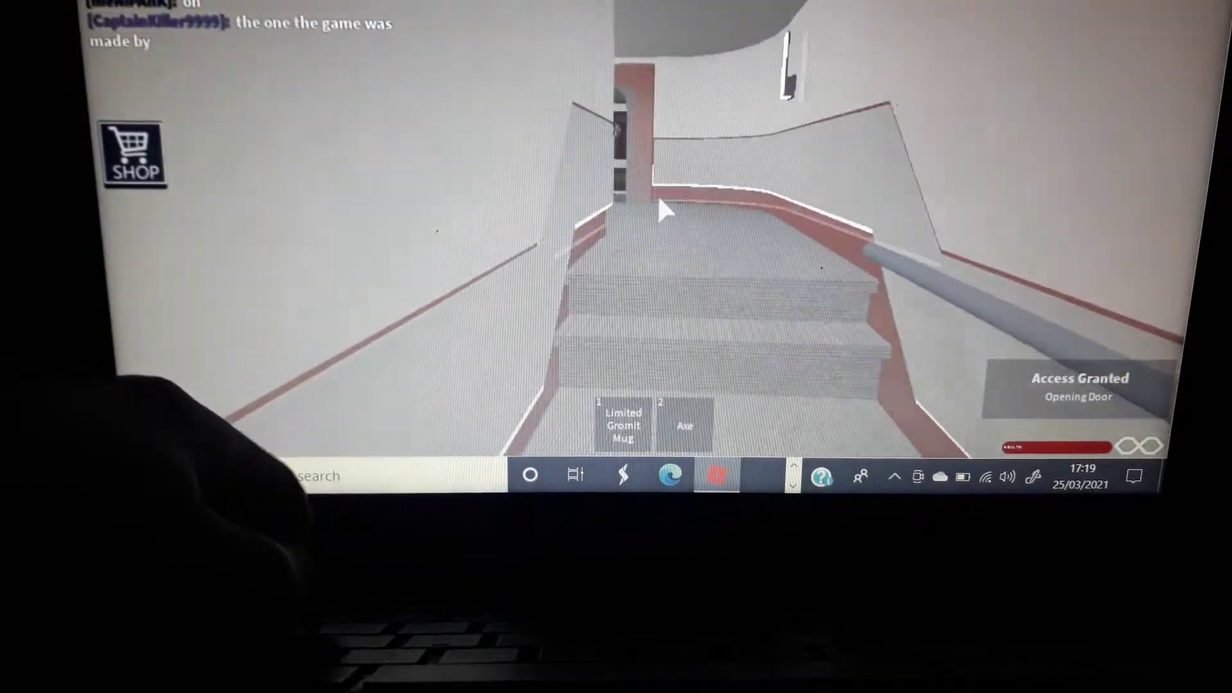
pyautogui.press('w')
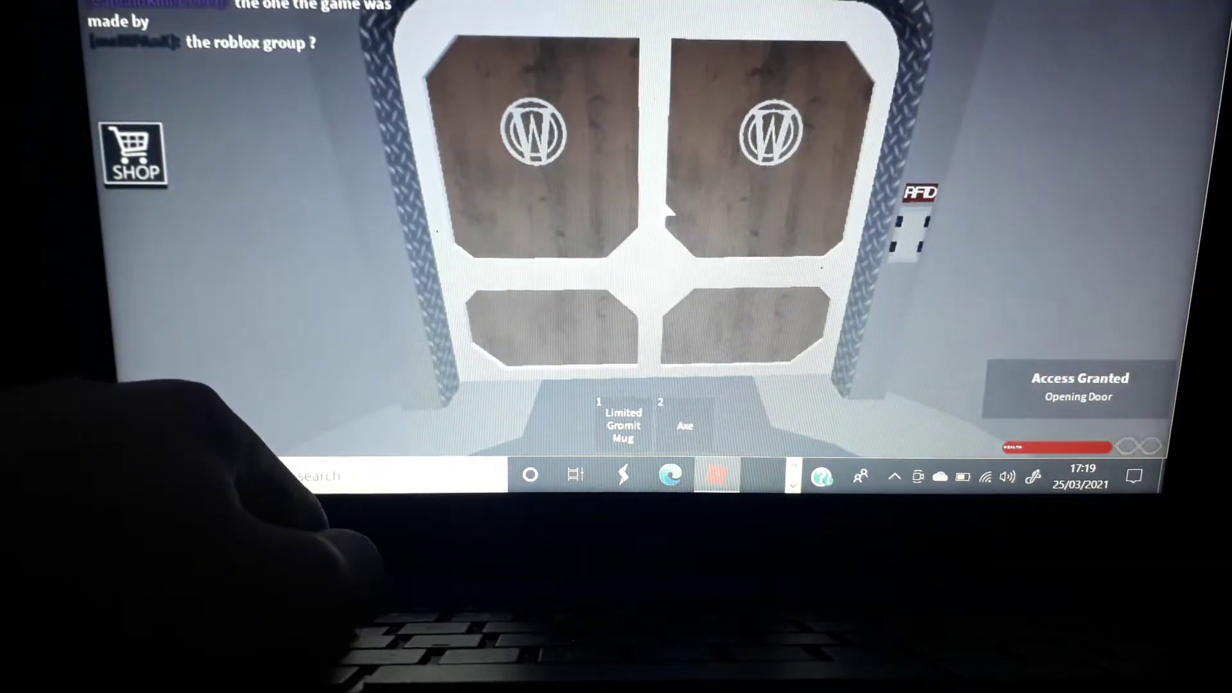
pyautogui.press('w')
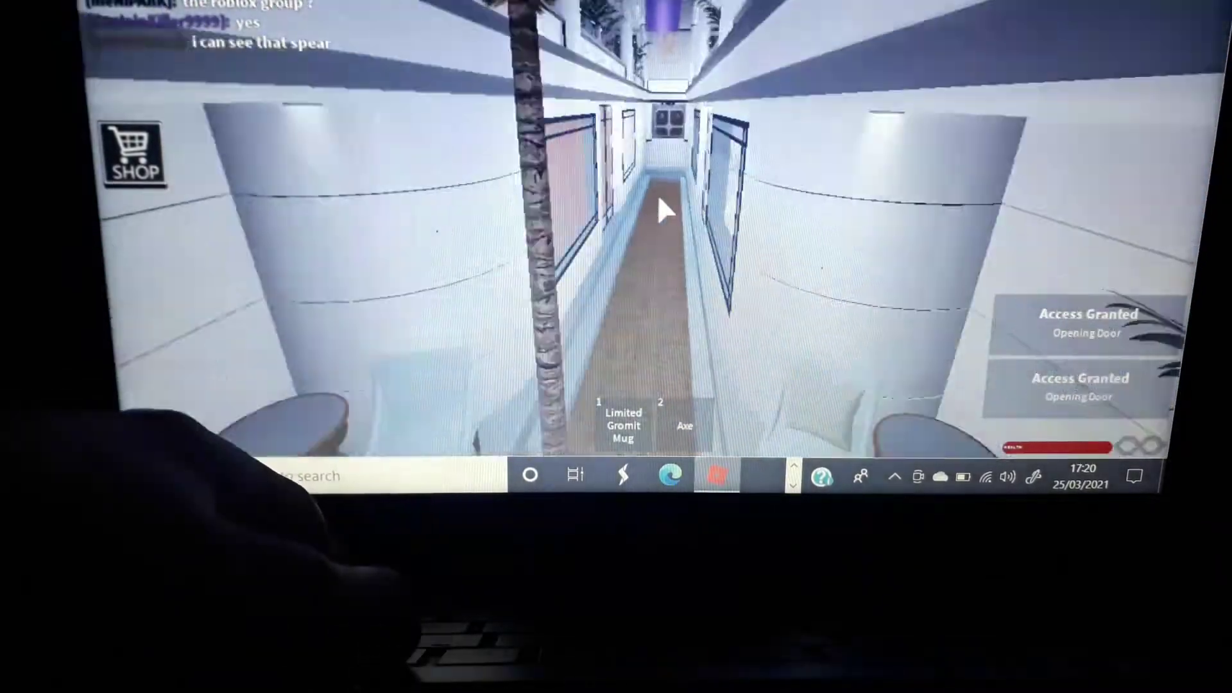
# Step: Step into a clothing shop, then walk along the corridor into the purple mannequin shop
pyautogui.press('w')
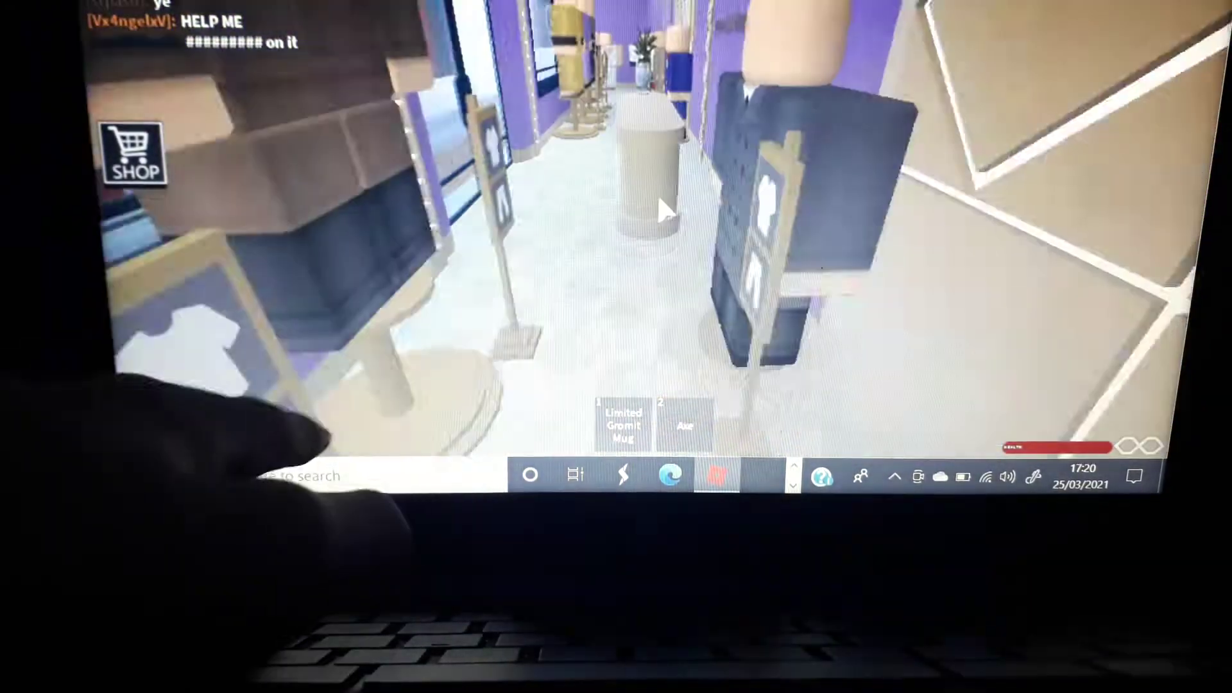
pyautogui.press('w')
pyautogui.press('Left')
pyautogui.press('w')
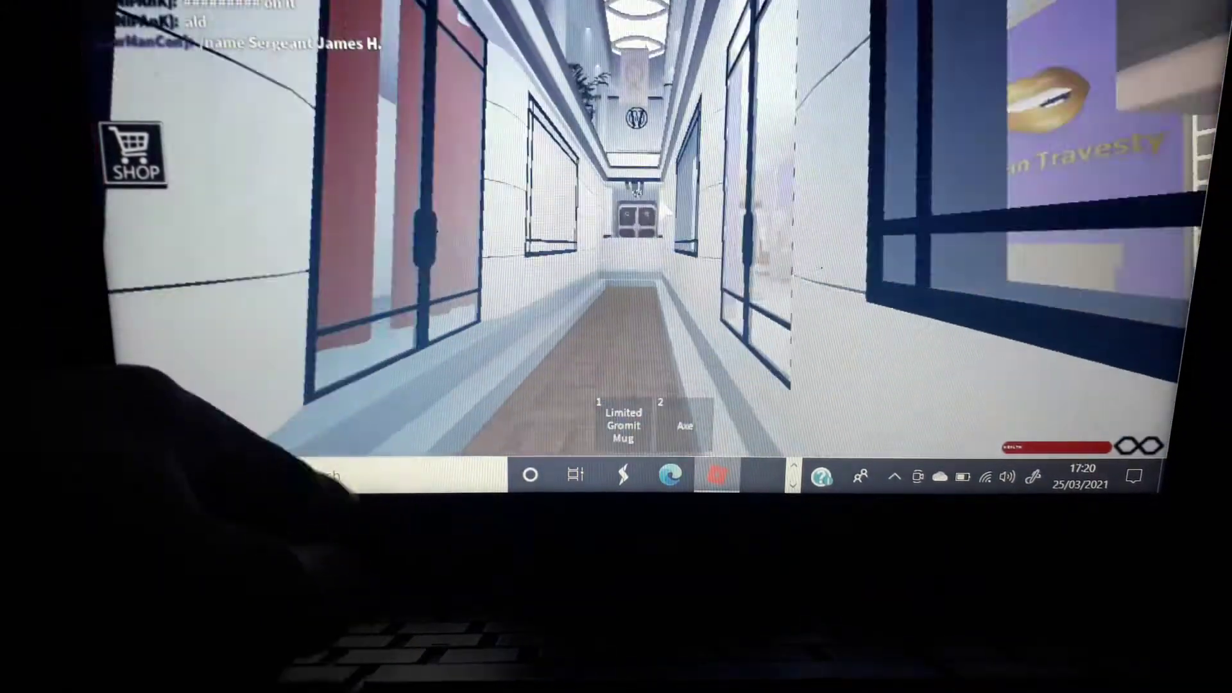
pyautogui.press('Right')
pyautogui.press('w')
pyautogui.press('w')
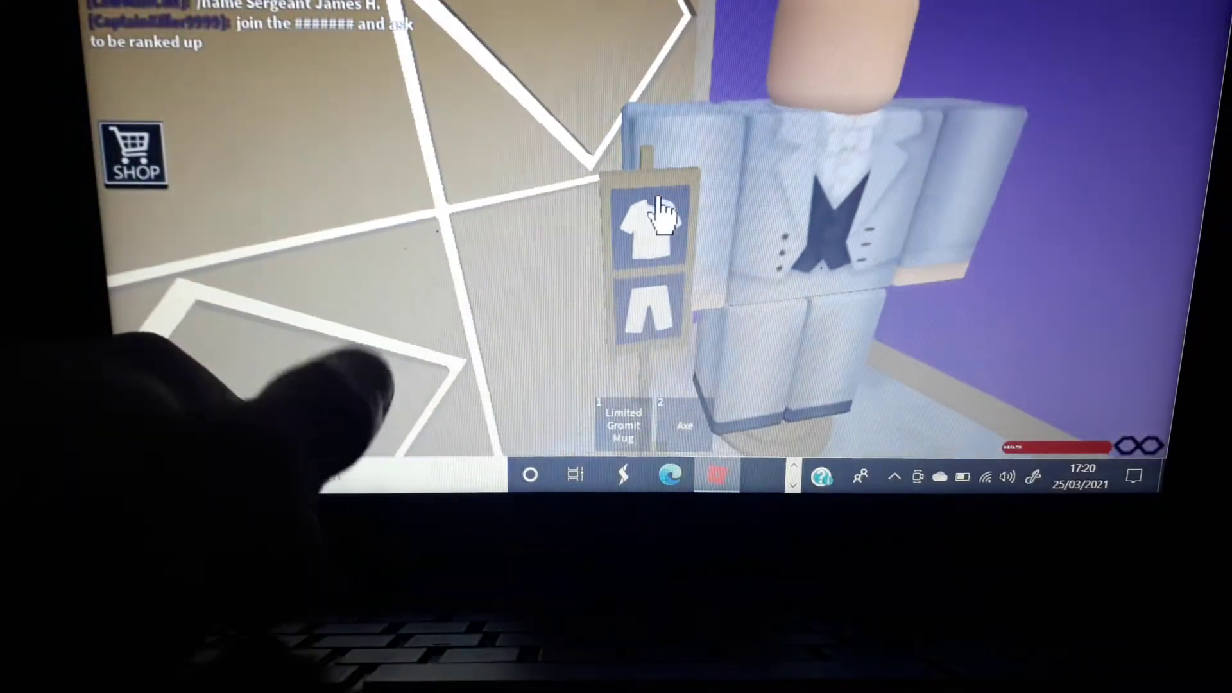
pyautogui.scroll(-3, 660, 214)
# Step: Try buying the mannequin's suit and dismiss the not-for-sale notice
pyautogui.click(705, 256)
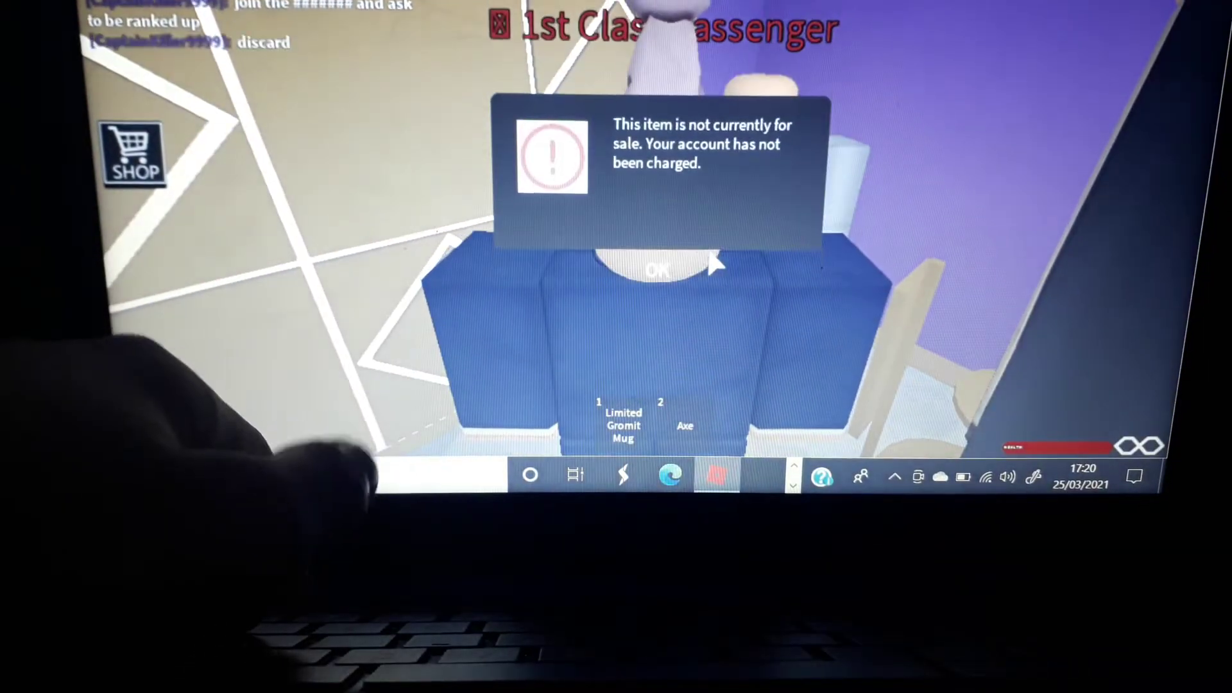
pyautogui.click(664, 273)
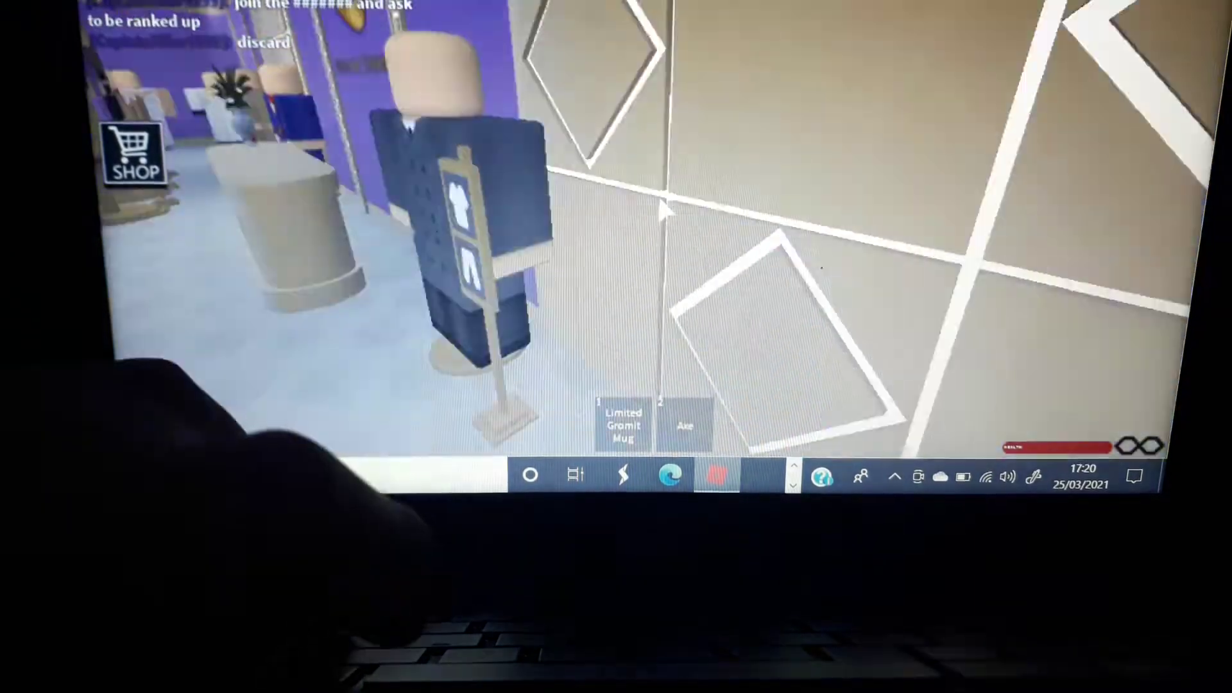
pyautogui.press('Left')
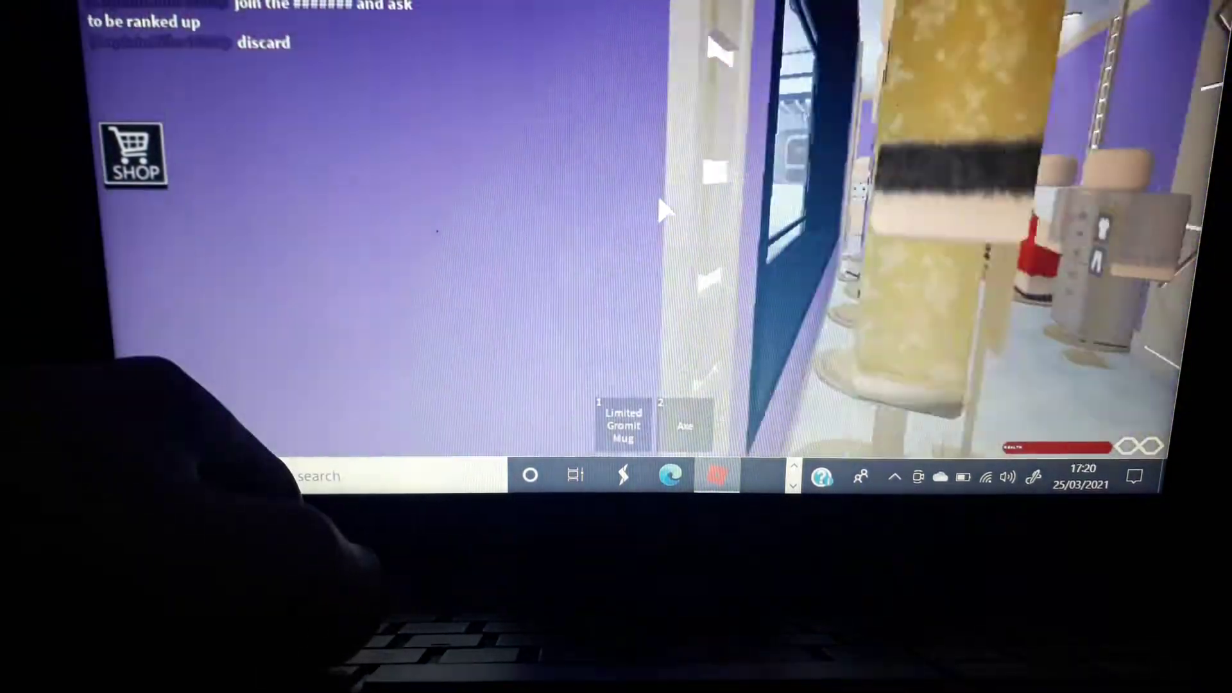
# Step: Walk down the white corridor and open the RFID door into the pink lounge
pyautogui.press('Left')
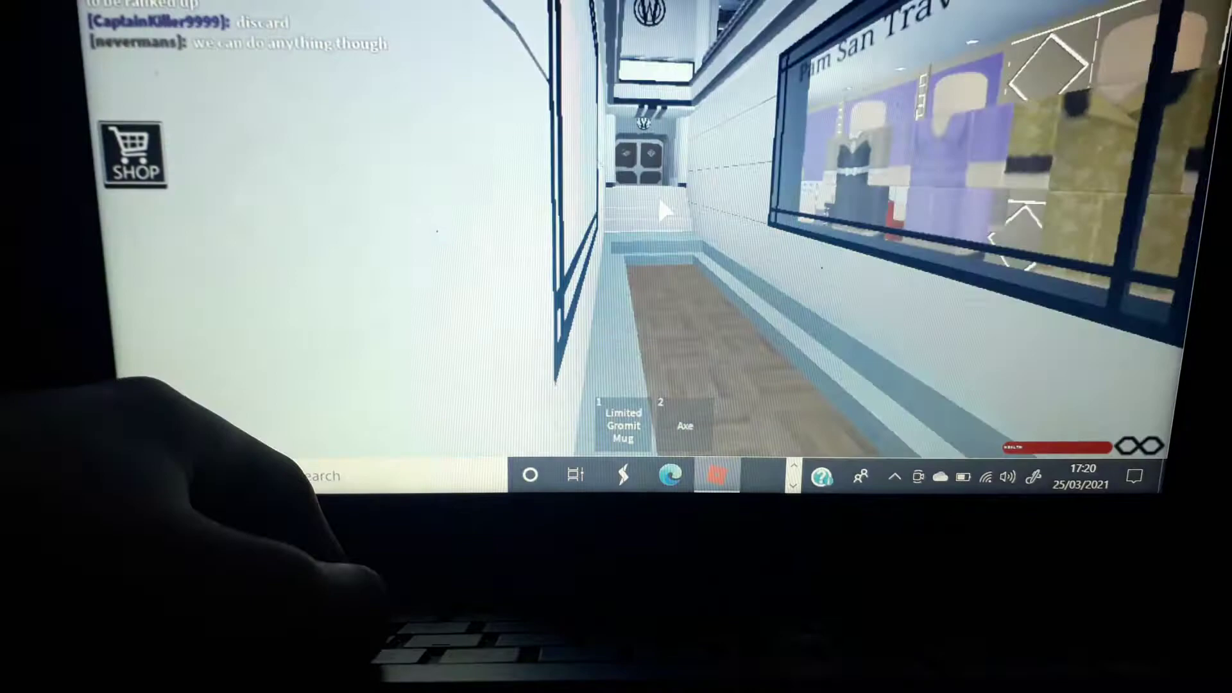
pyautogui.press('w')
pyautogui.press('w')
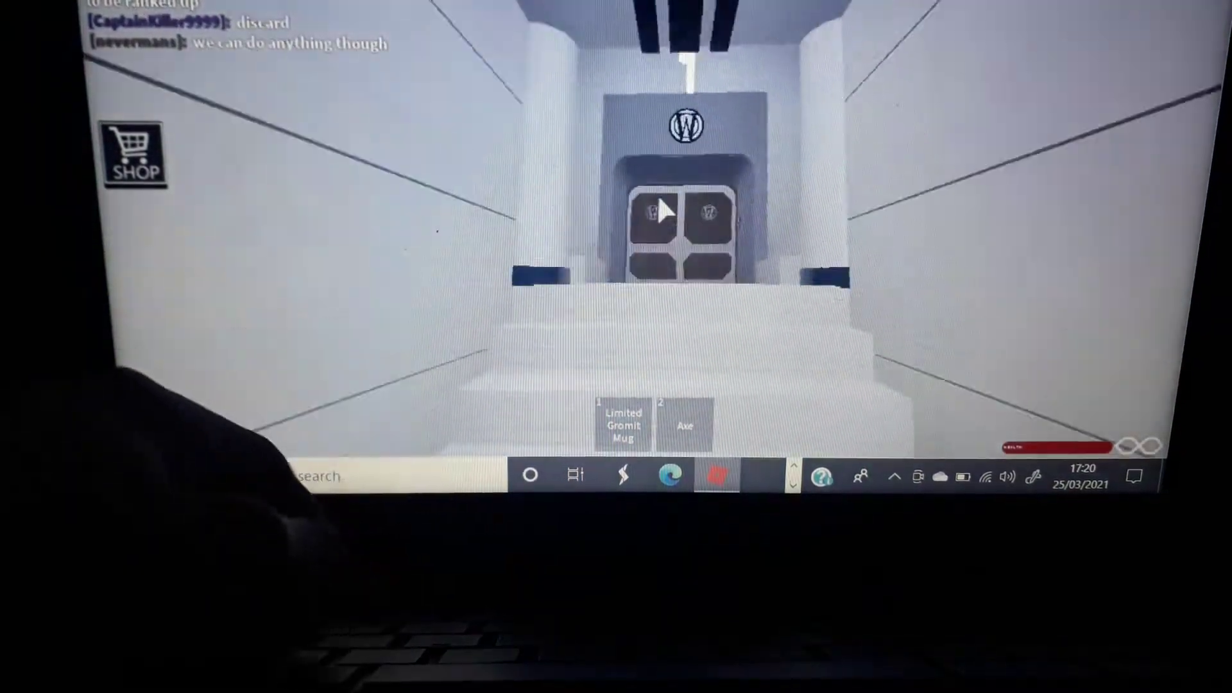
pyautogui.press('Right')
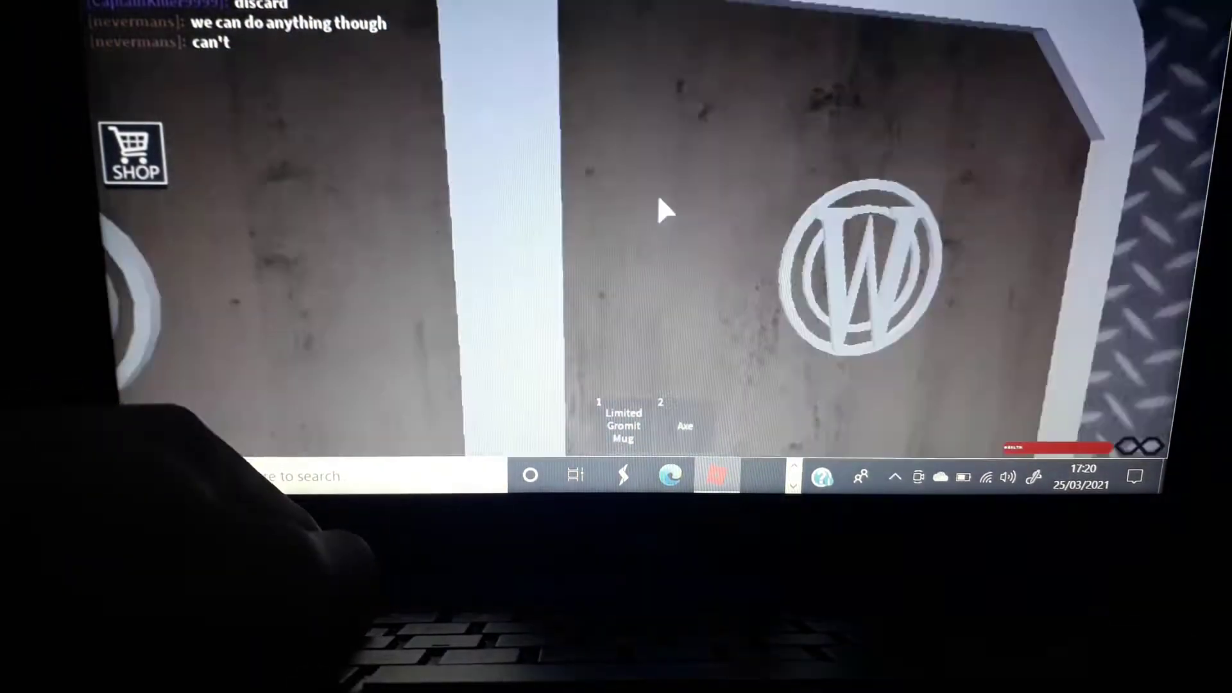
pyautogui.press('Left')
pyautogui.press('e')
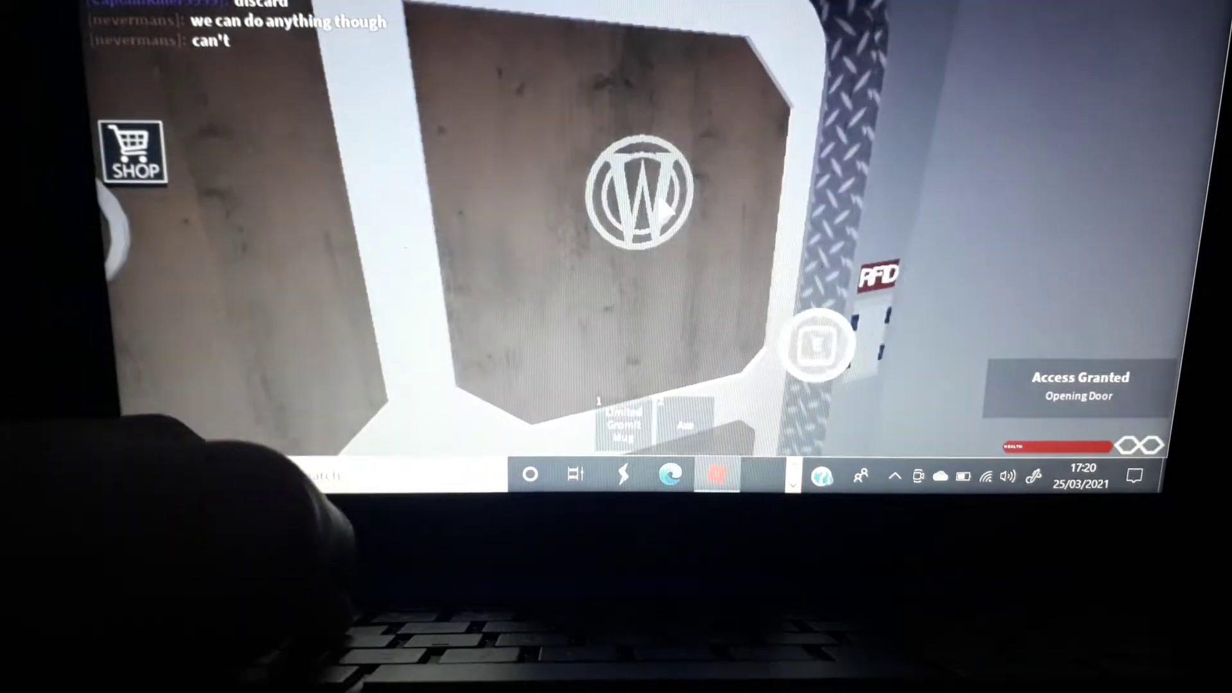
pyautogui.press('w')
# Step: Cross the pink lounge past the reception desk and follow the side corridor to the First Class door
pyautogui.press('w')
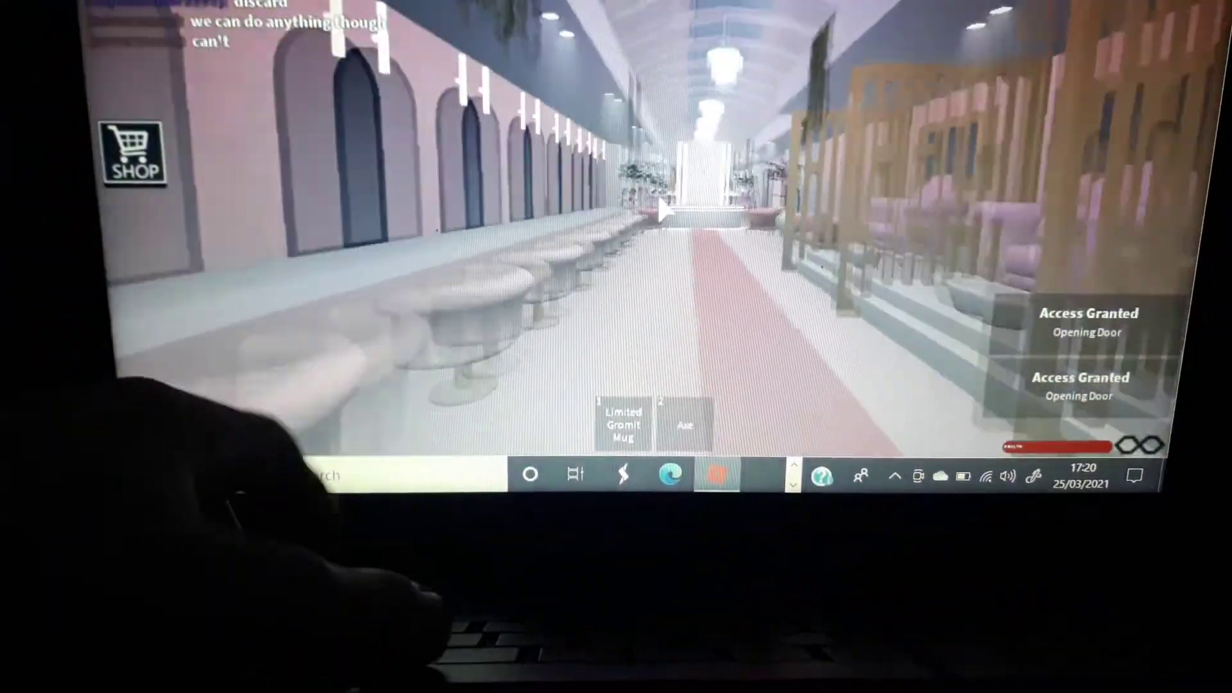
pyautogui.press('w')
pyautogui.press('Right')
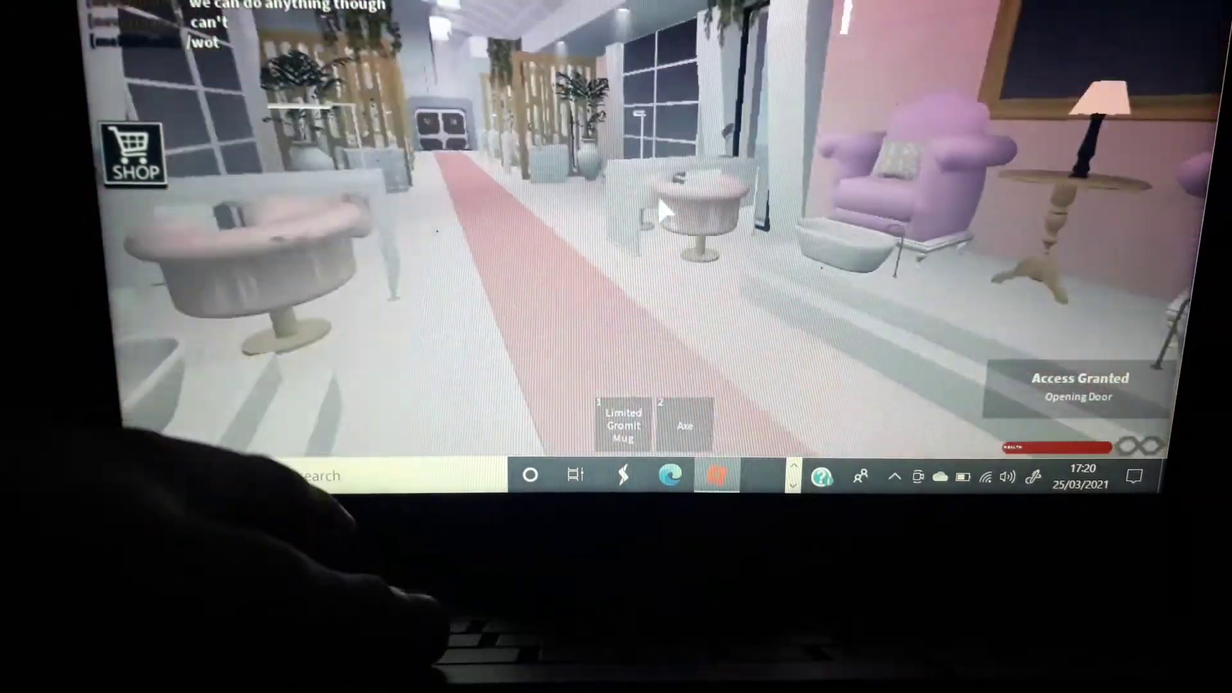
pyautogui.press('w')
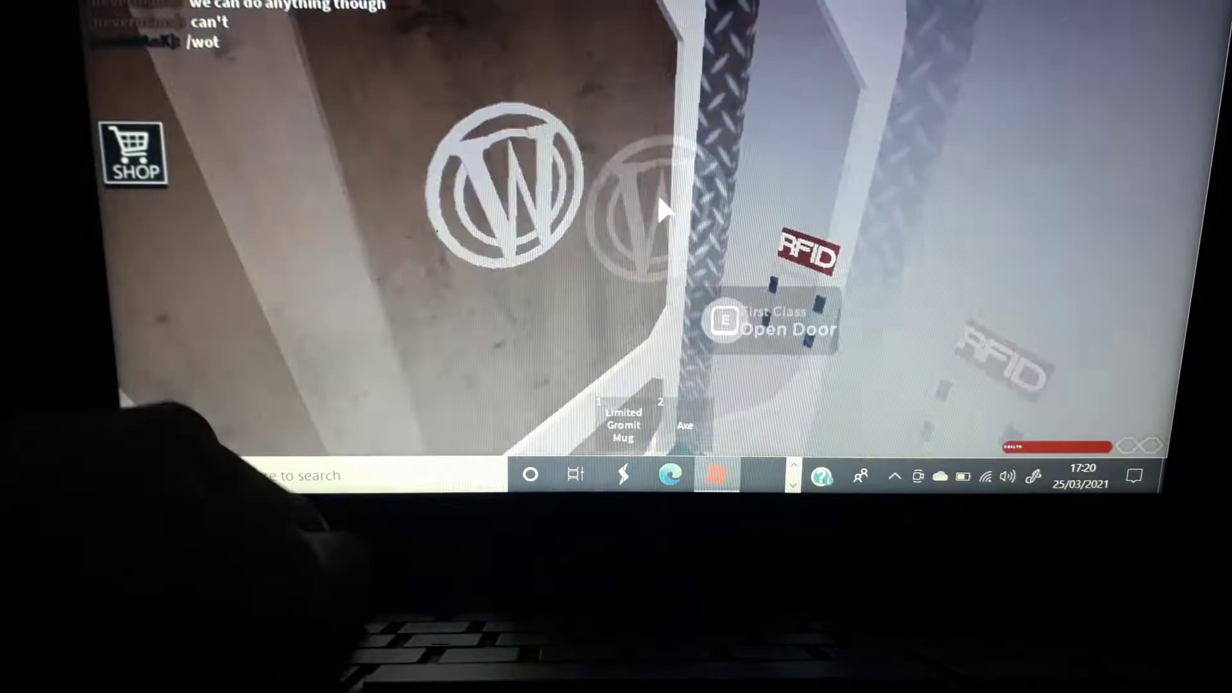
# Step: Unlock the RFID door and walk past the reception desk to the far double doors
pyautogui.press('e')
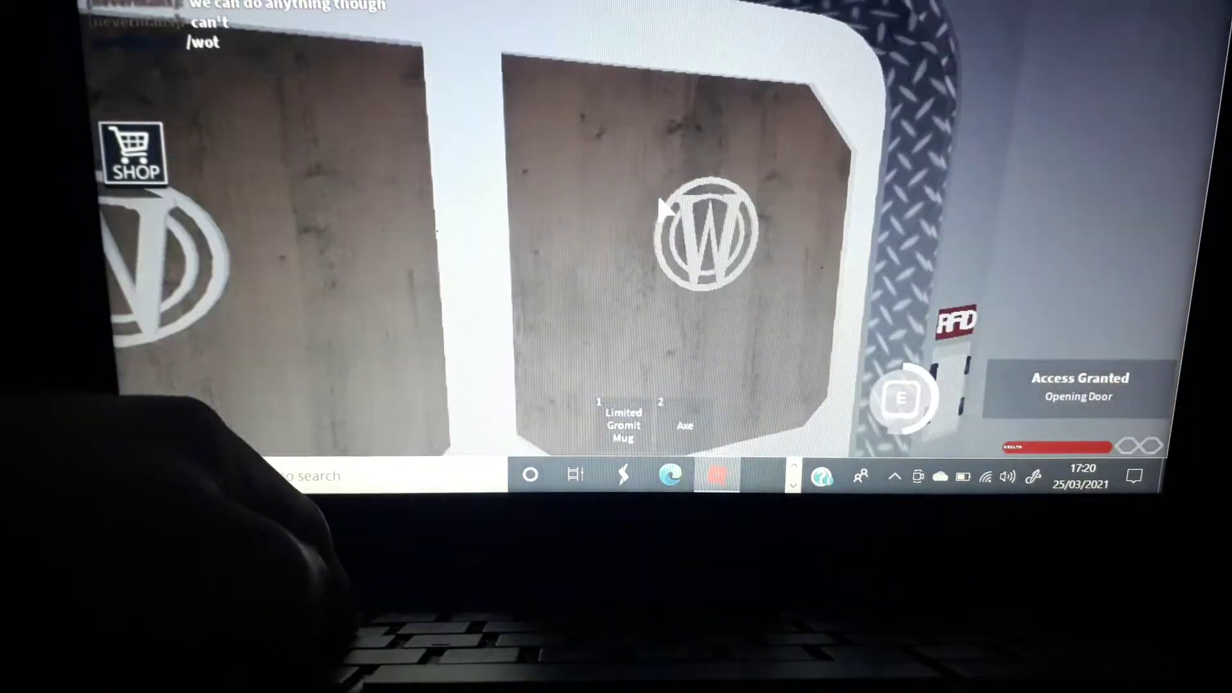
pyautogui.press('w')
pyautogui.press('e')
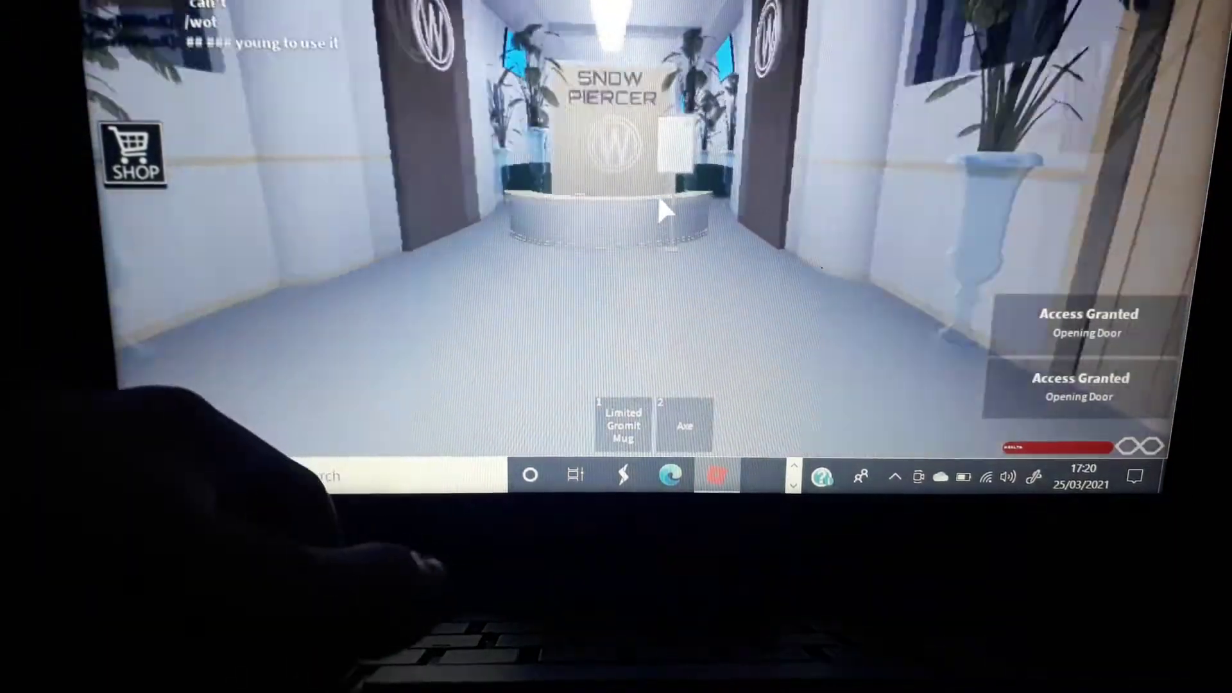
pyautogui.press('w')
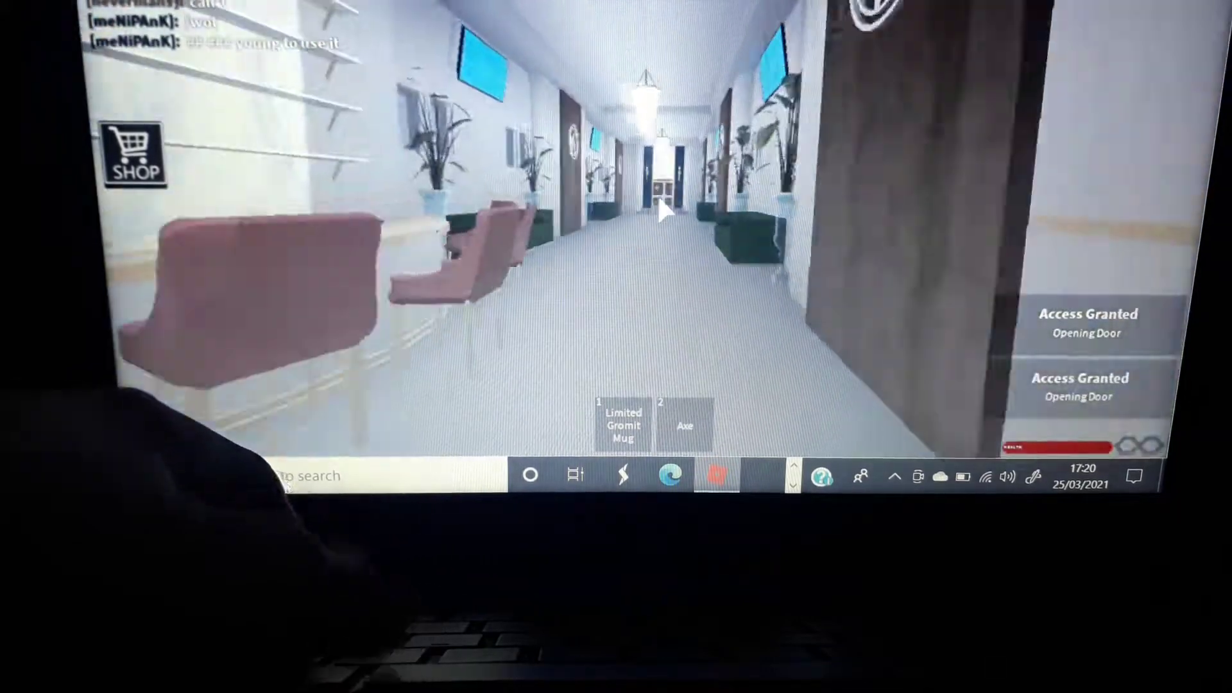
pyautogui.press('w')
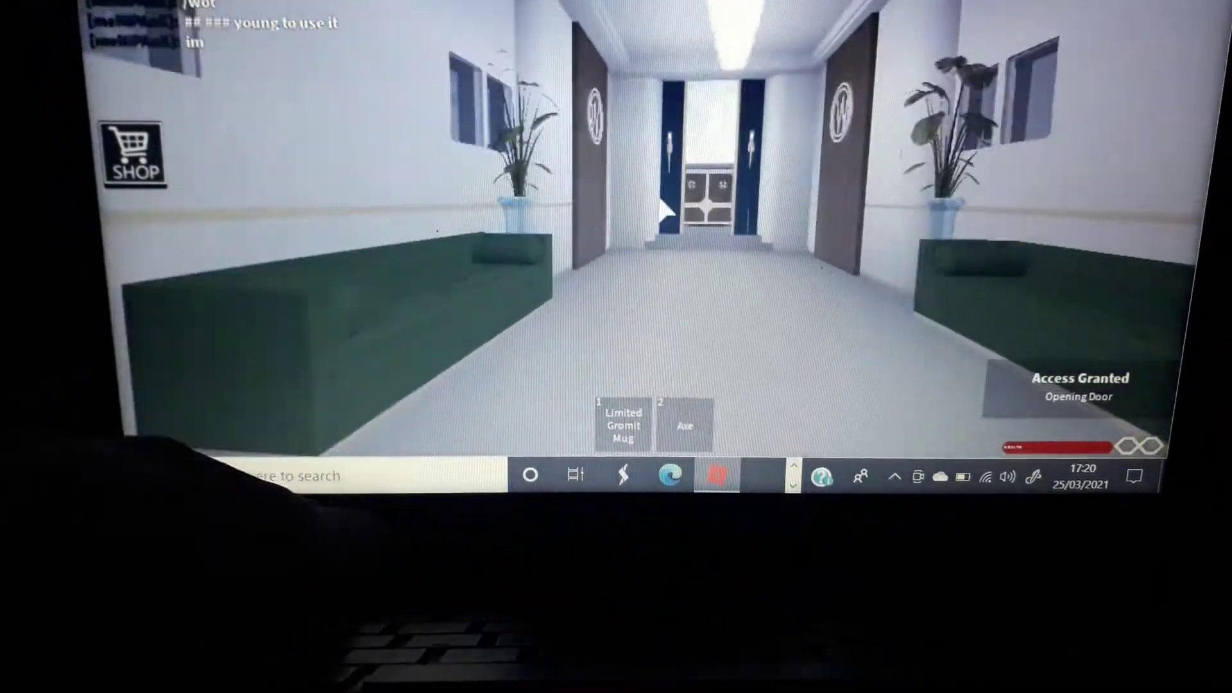
pyautogui.press('w')
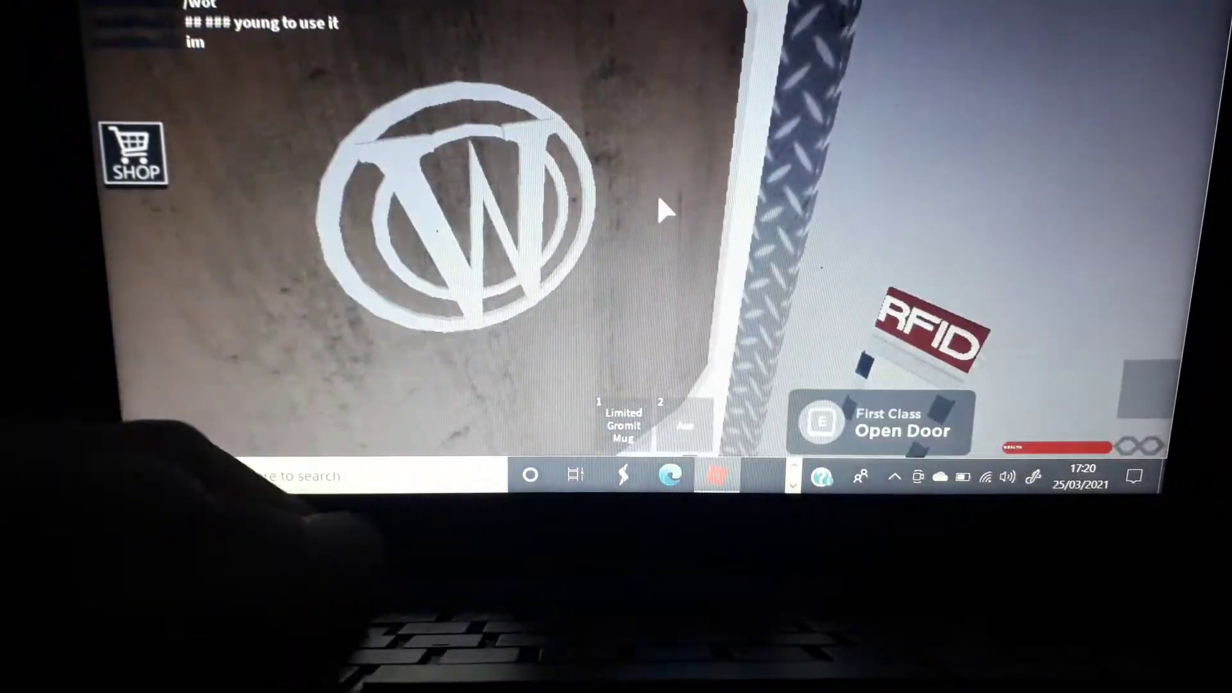
# Step: Open the First Class door and pass the W-logo reader into the shelved corridor
pyautogui.press('e')
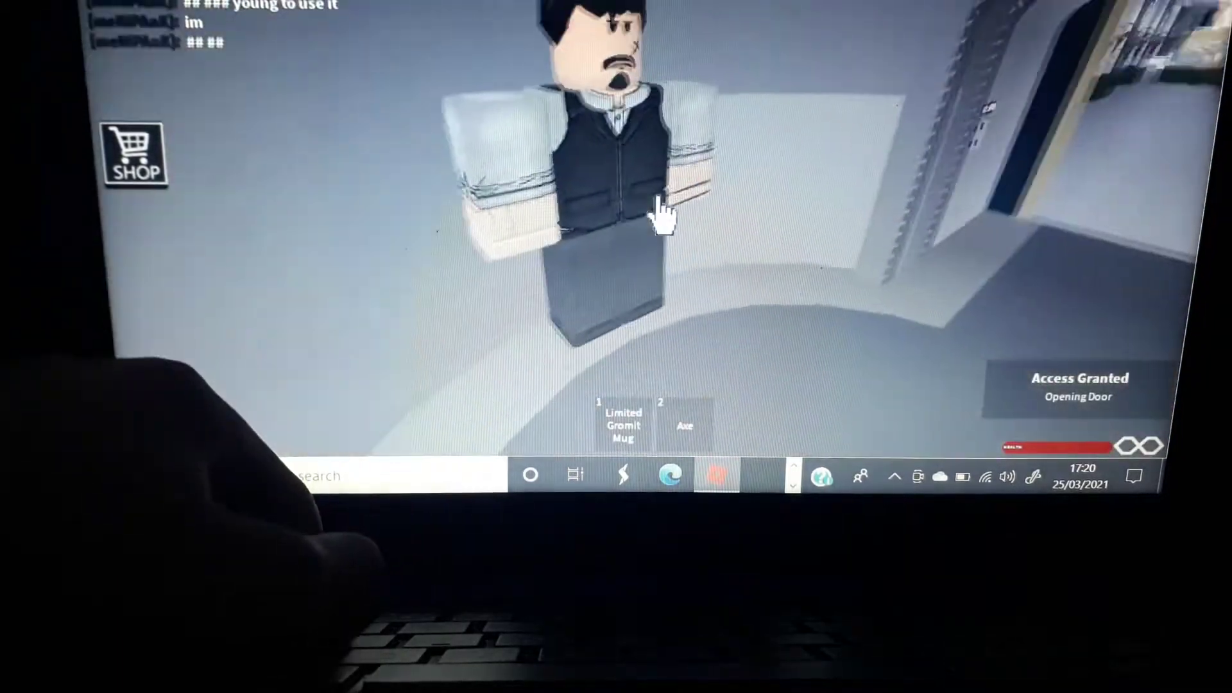
pyautogui.press('d')
pyautogui.press('a')
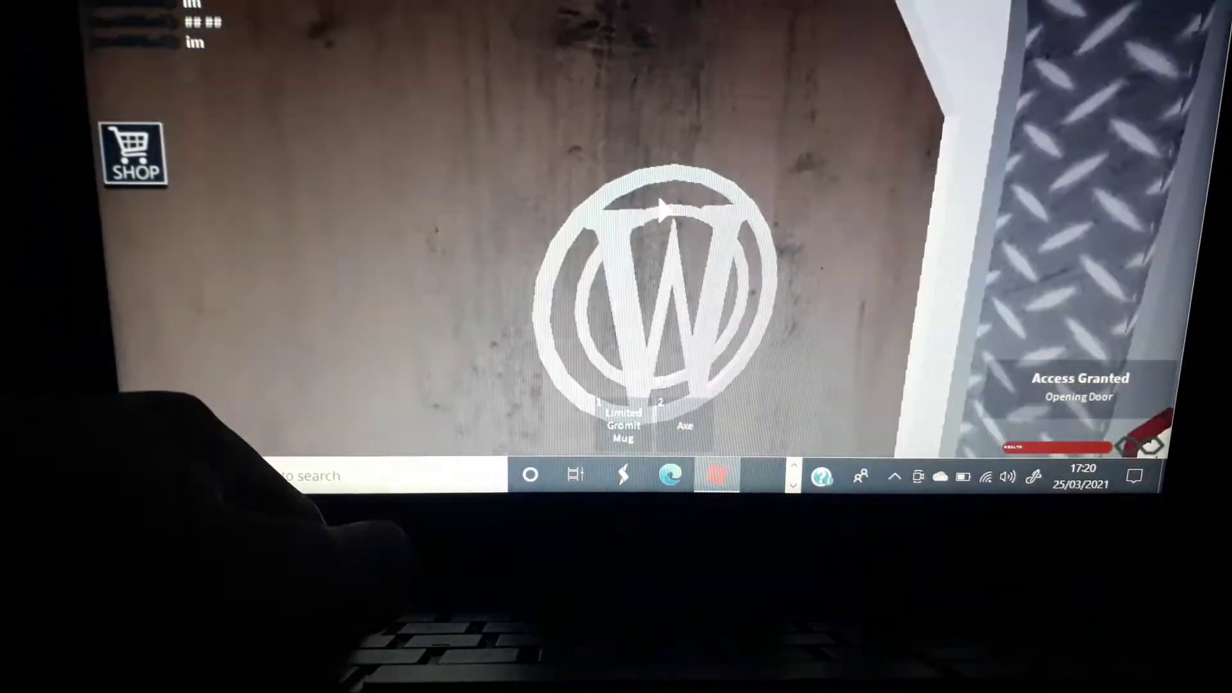
pyautogui.press('e')
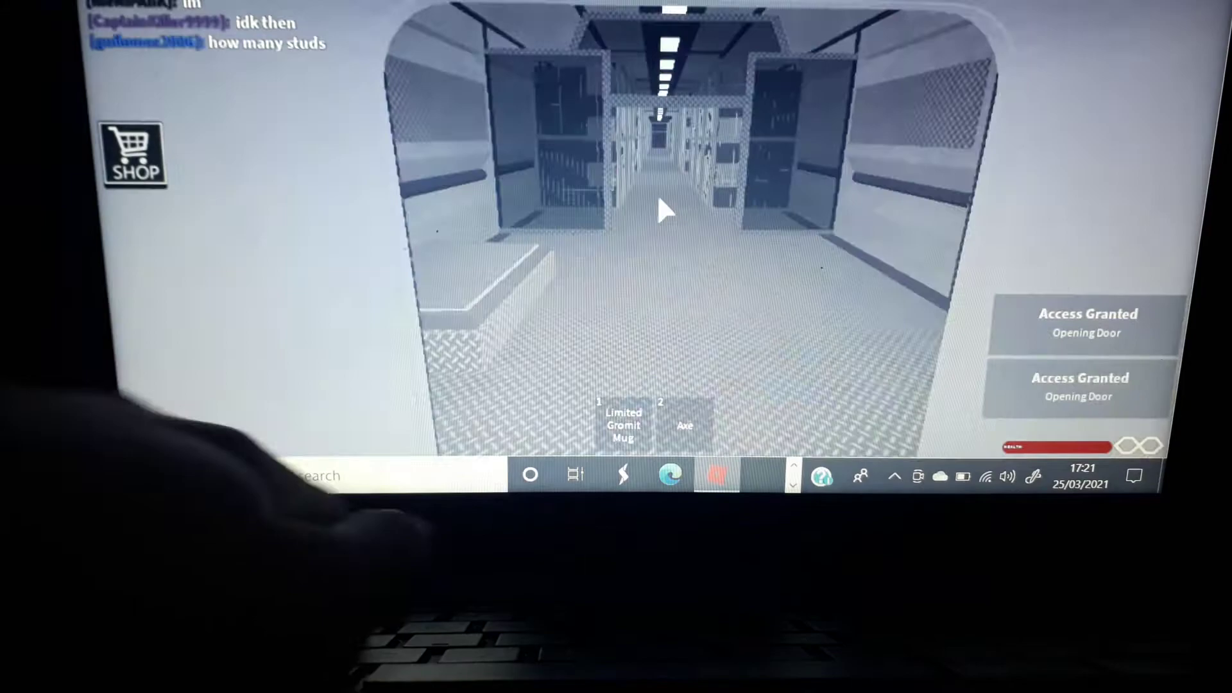
pyautogui.press('w')
# Step: Walk the caged storage corridor, earning 12 tokens, up to the next W-logo double door
pyautogui.press('w')
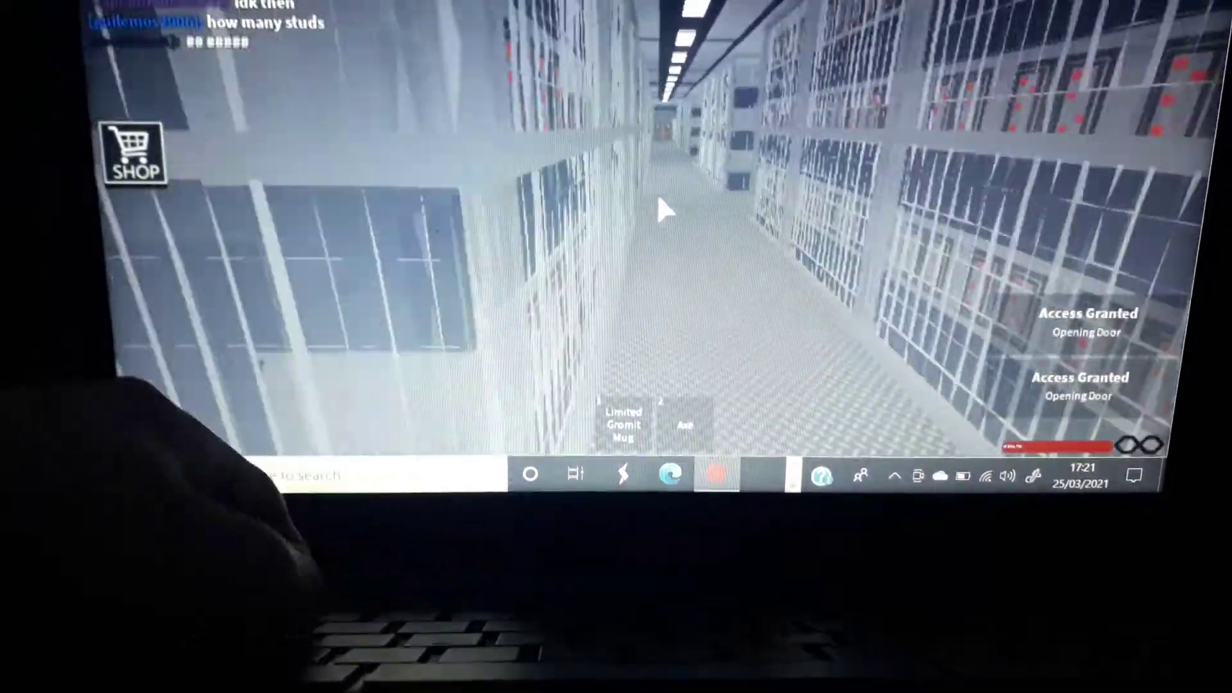
pyautogui.press('w')
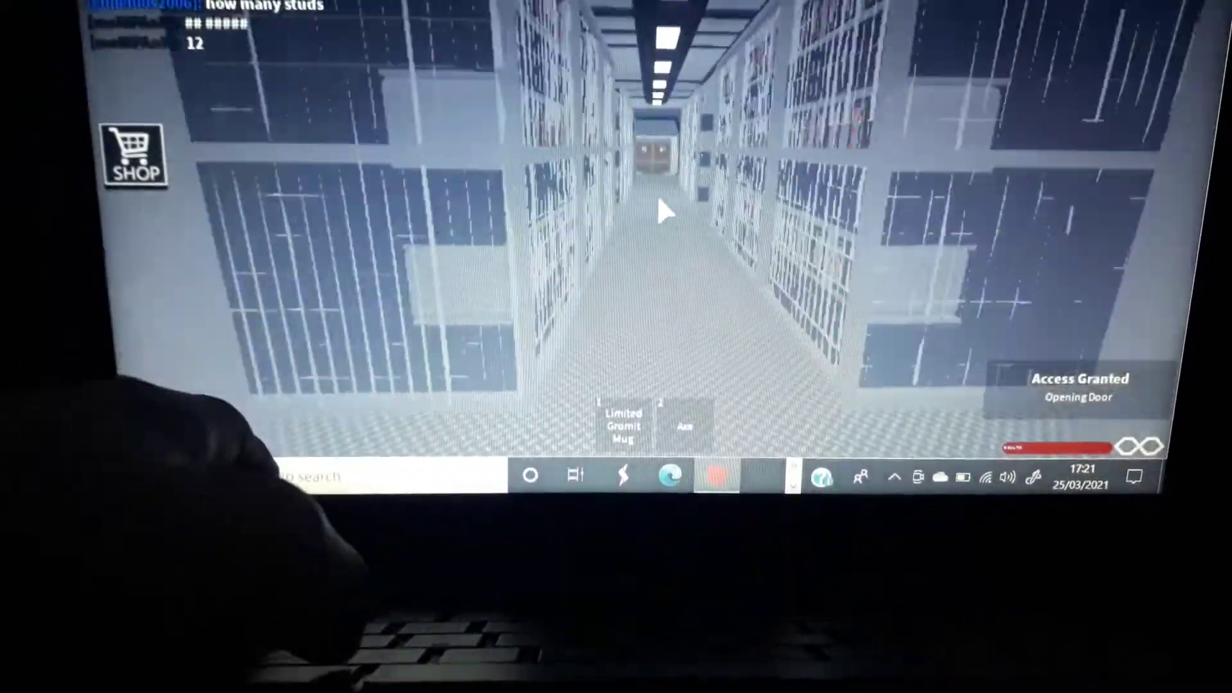
pyautogui.press('w')
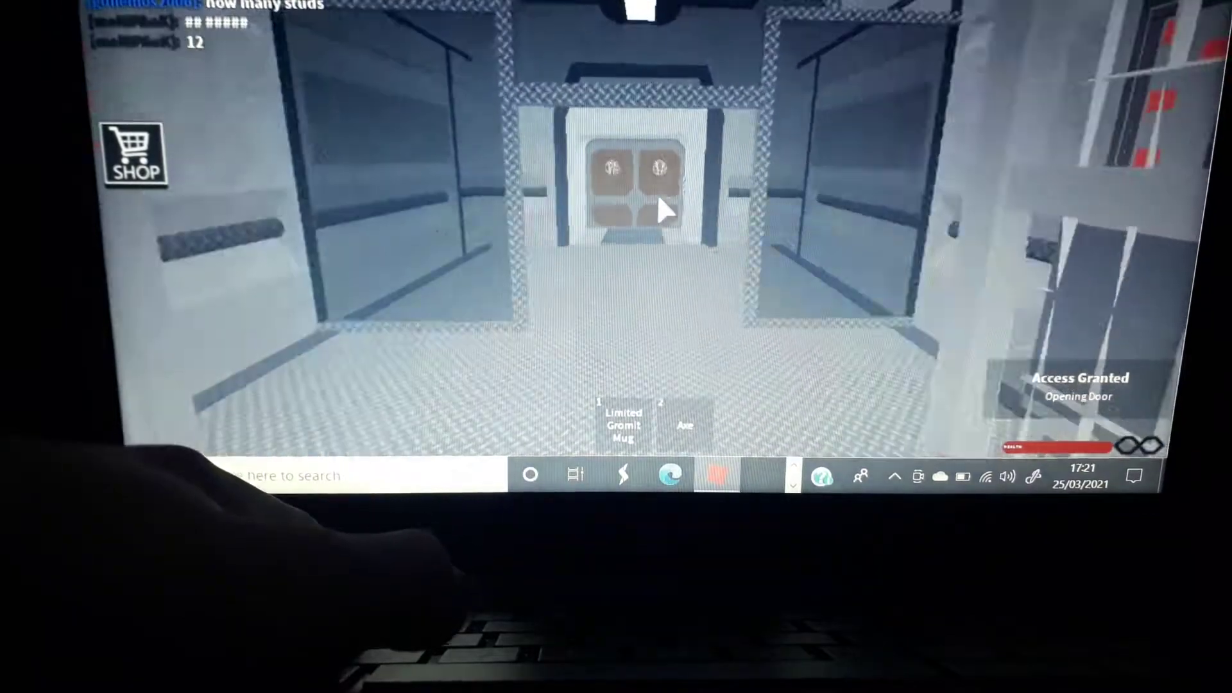
pyautogui.press('w')
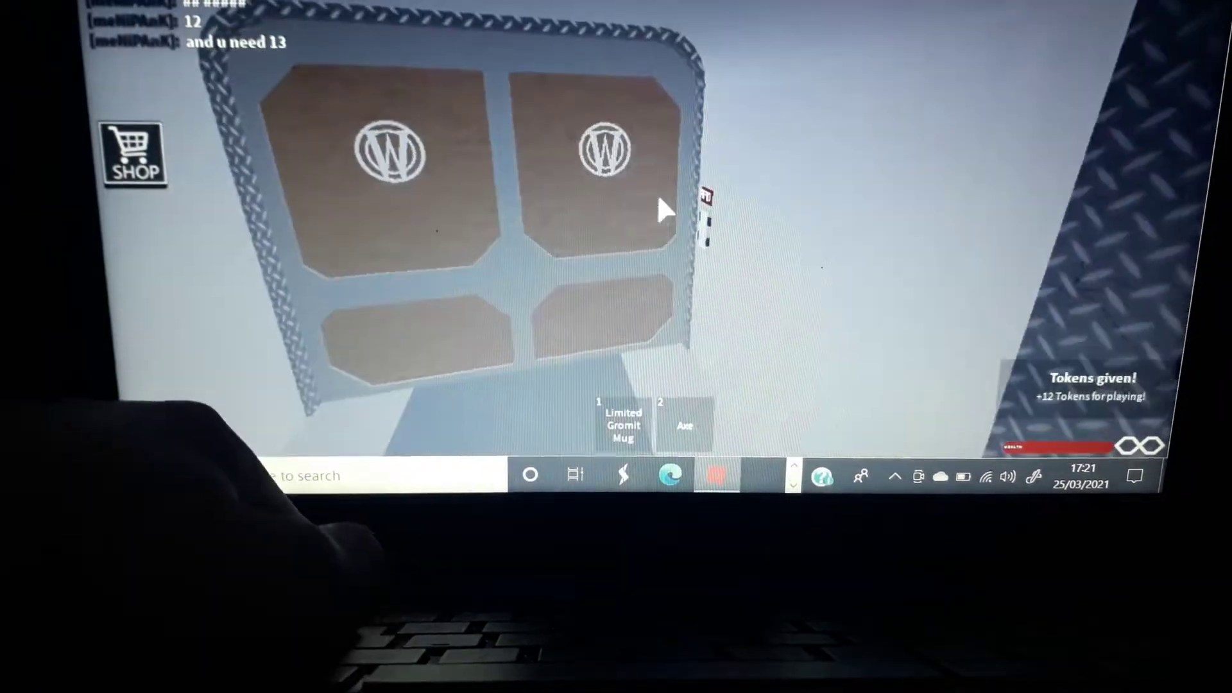
pyautogui.press('w')
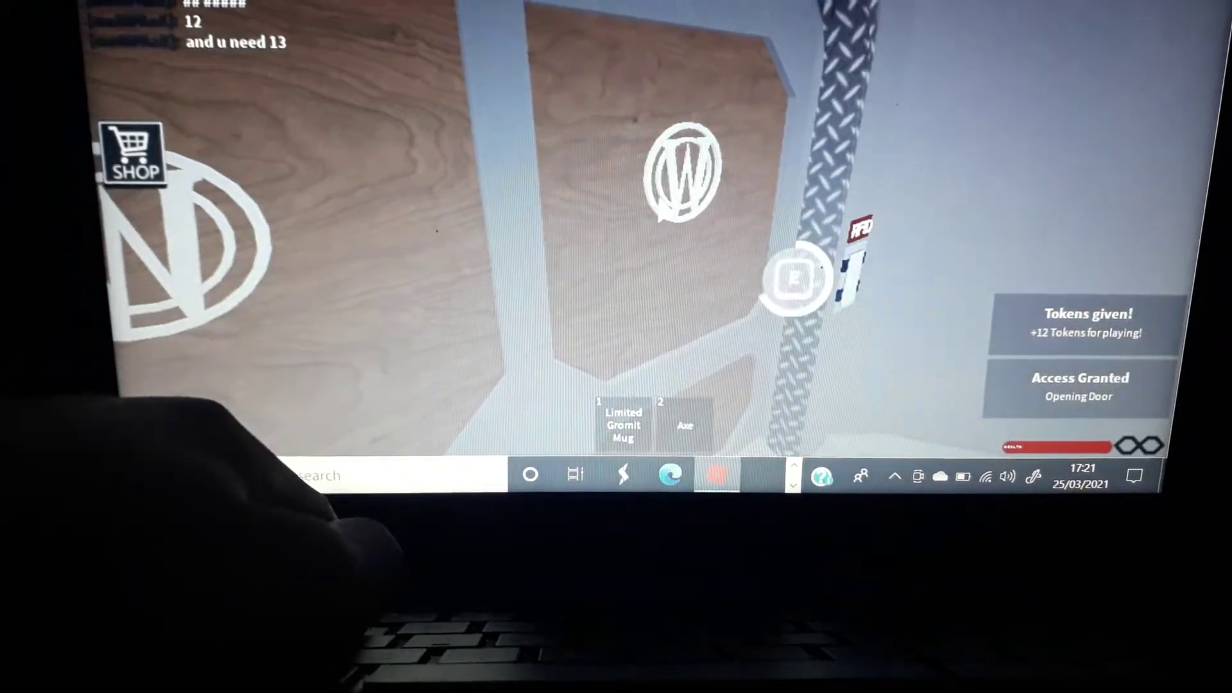
pyautogui.press('w')
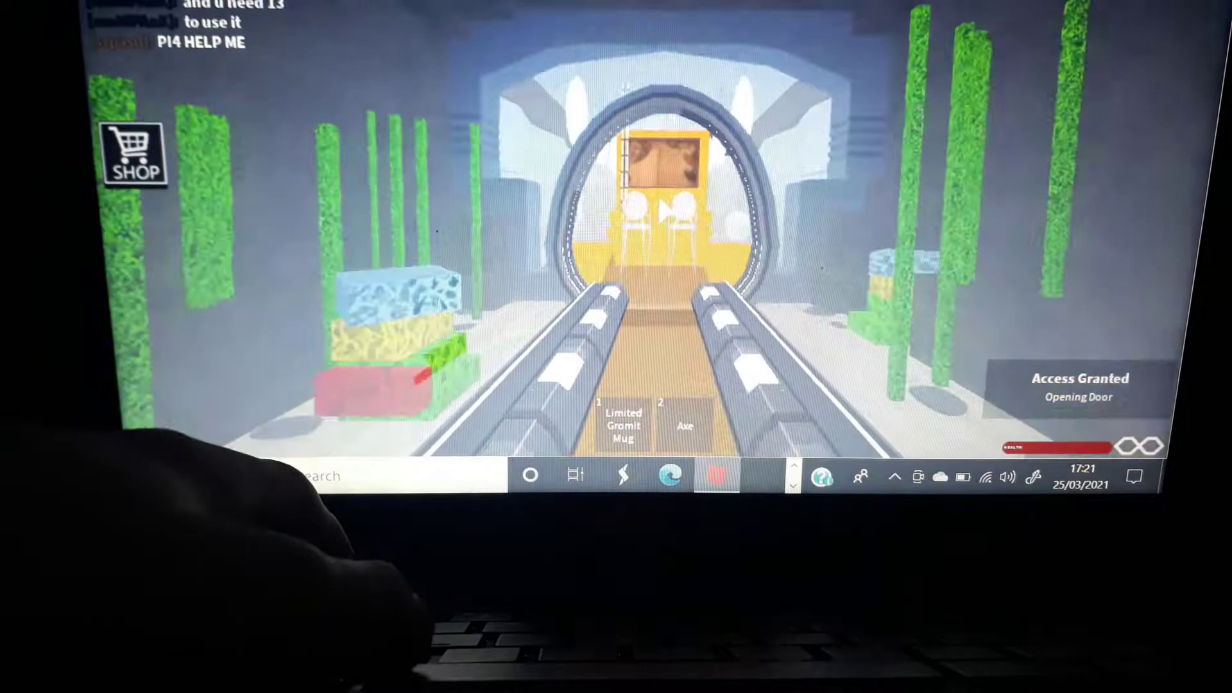
# Step: Look over the orange-tabled dining car and walk its aisle to the end door
pyautogui.press('Right')
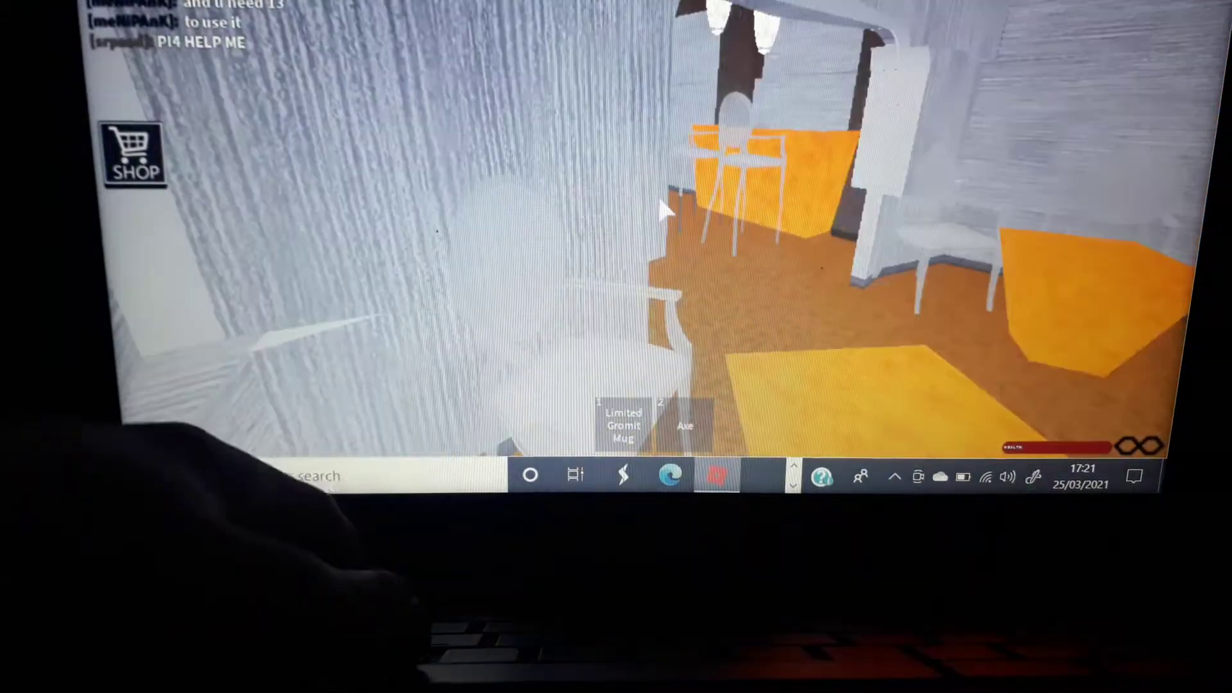
pyautogui.press('Right')
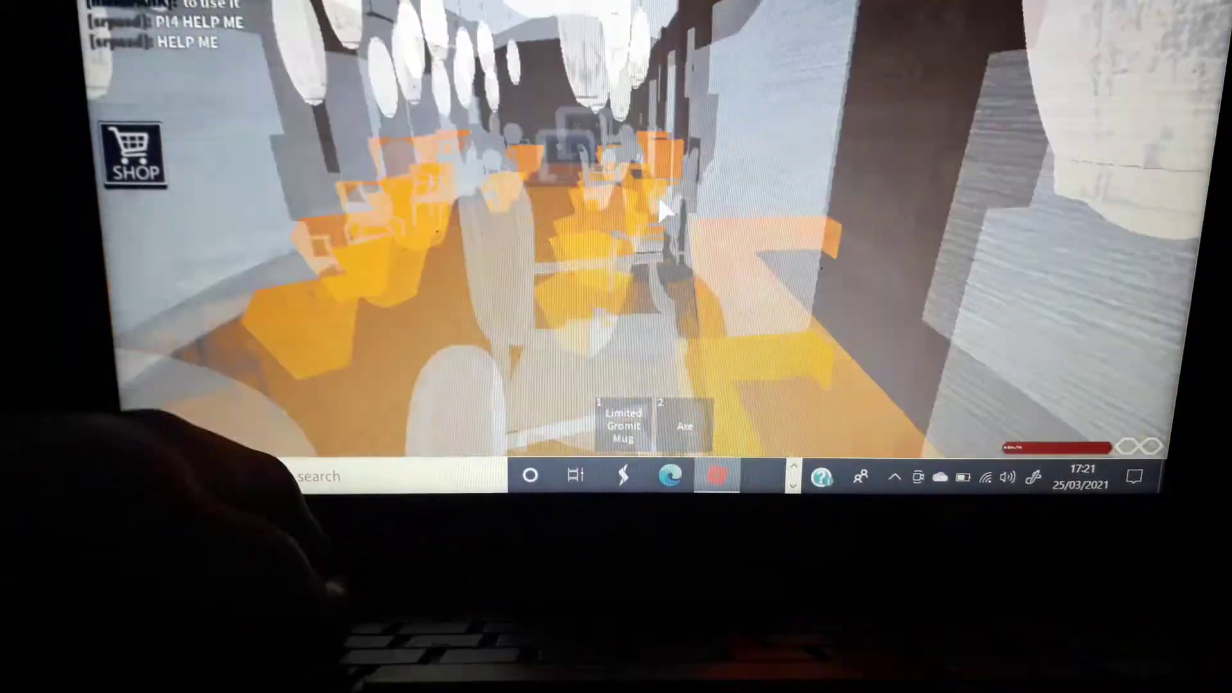
pyautogui.press('Left')
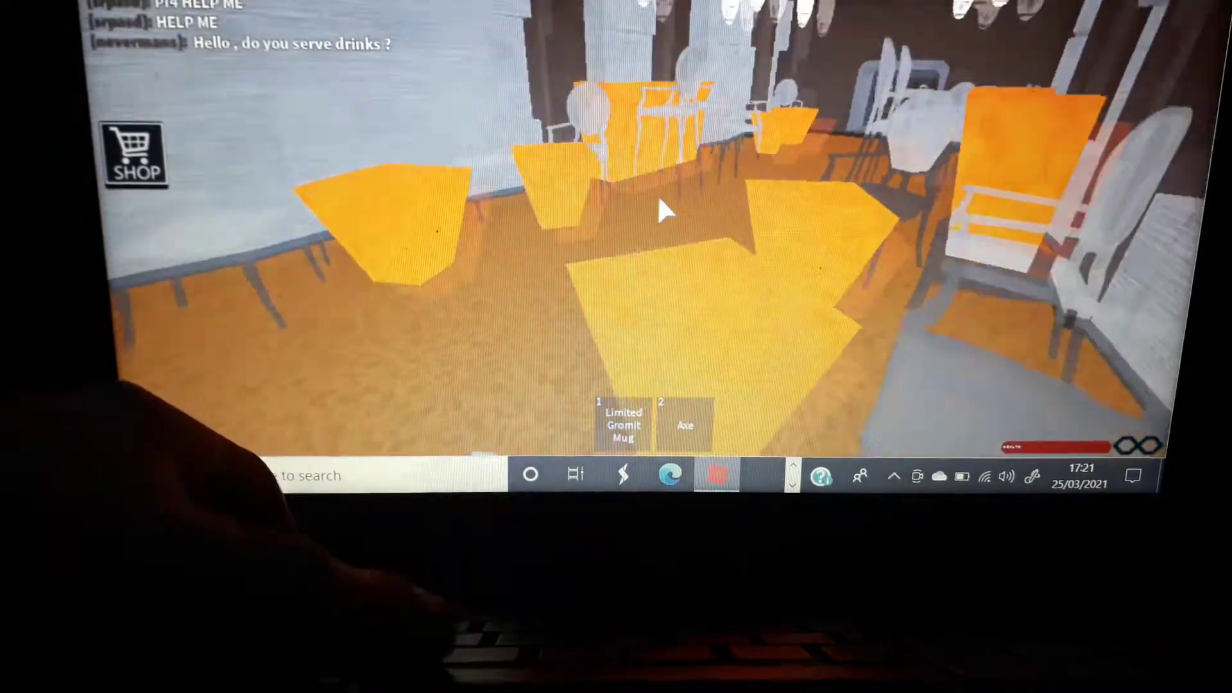
pyautogui.press('w')
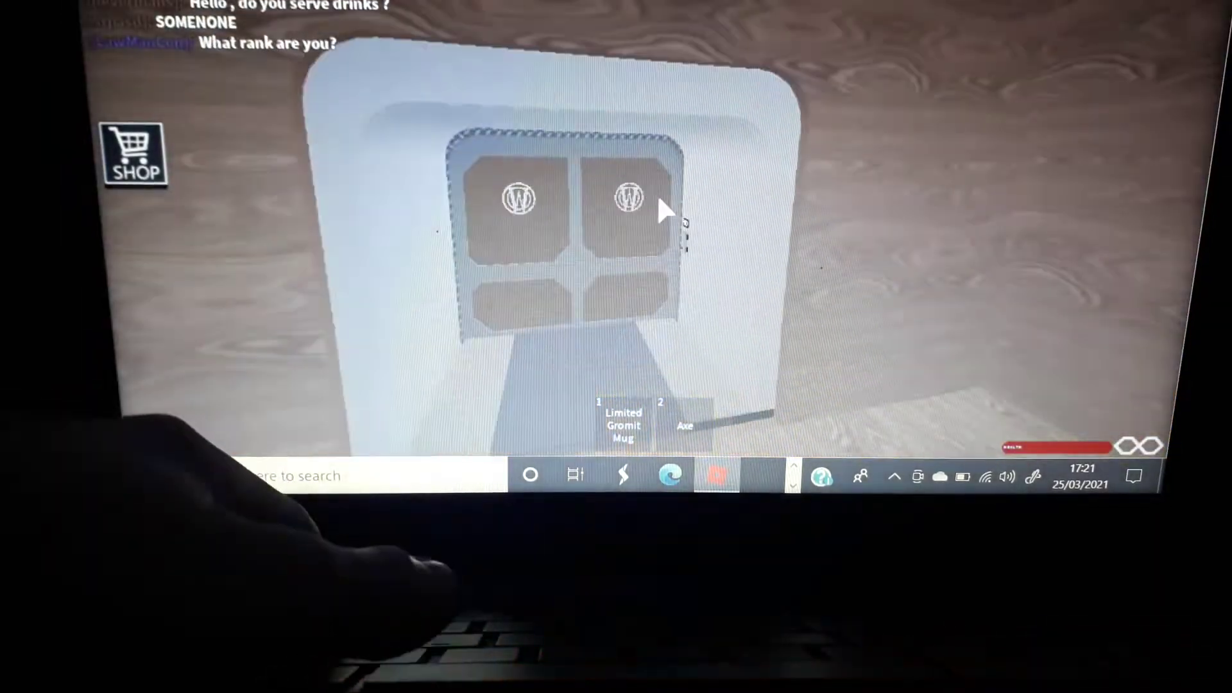
pyautogui.press('Right')
# Step: Open the RFID door and walk past another player into the glass-roofed observation car
pyautogui.press('Left')
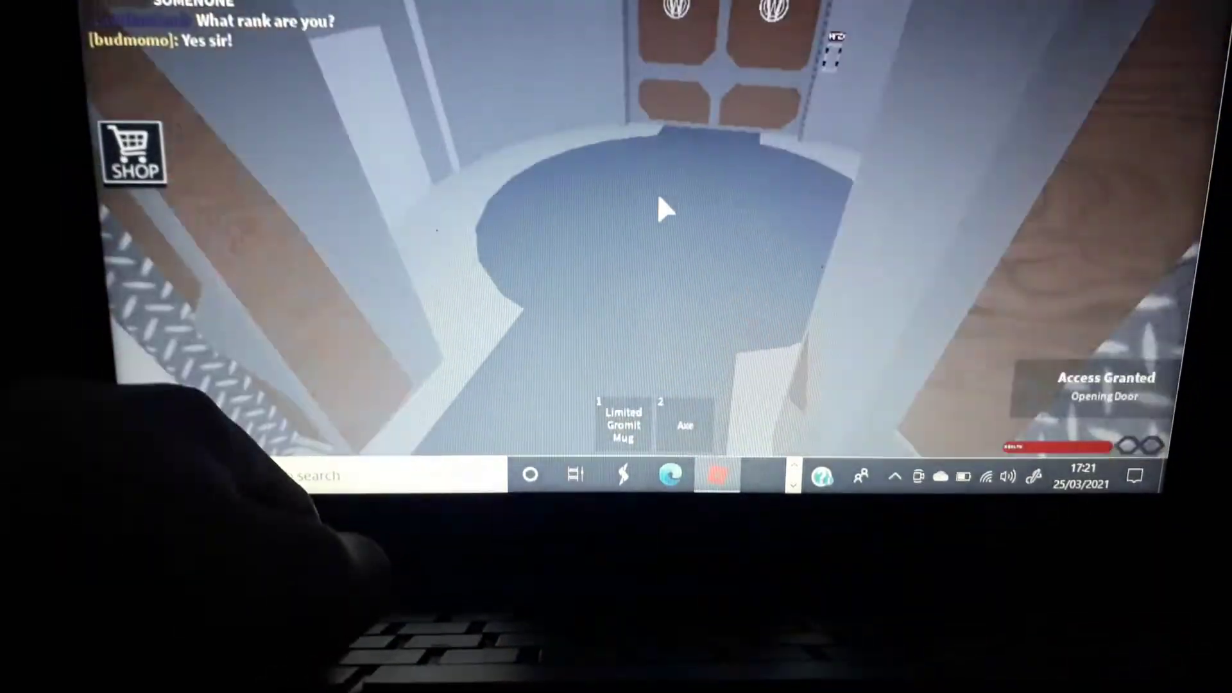
pyautogui.press('w')
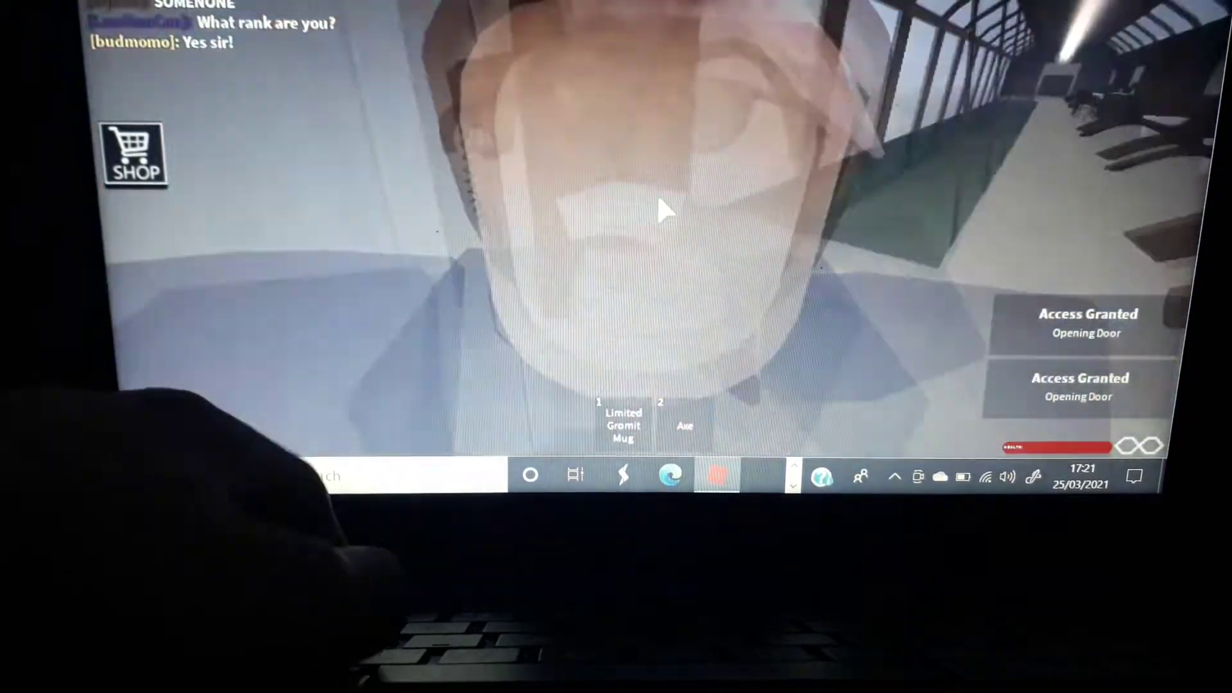
pyautogui.press('w')
pyautogui.press('Right')
pyautogui.press('Left')
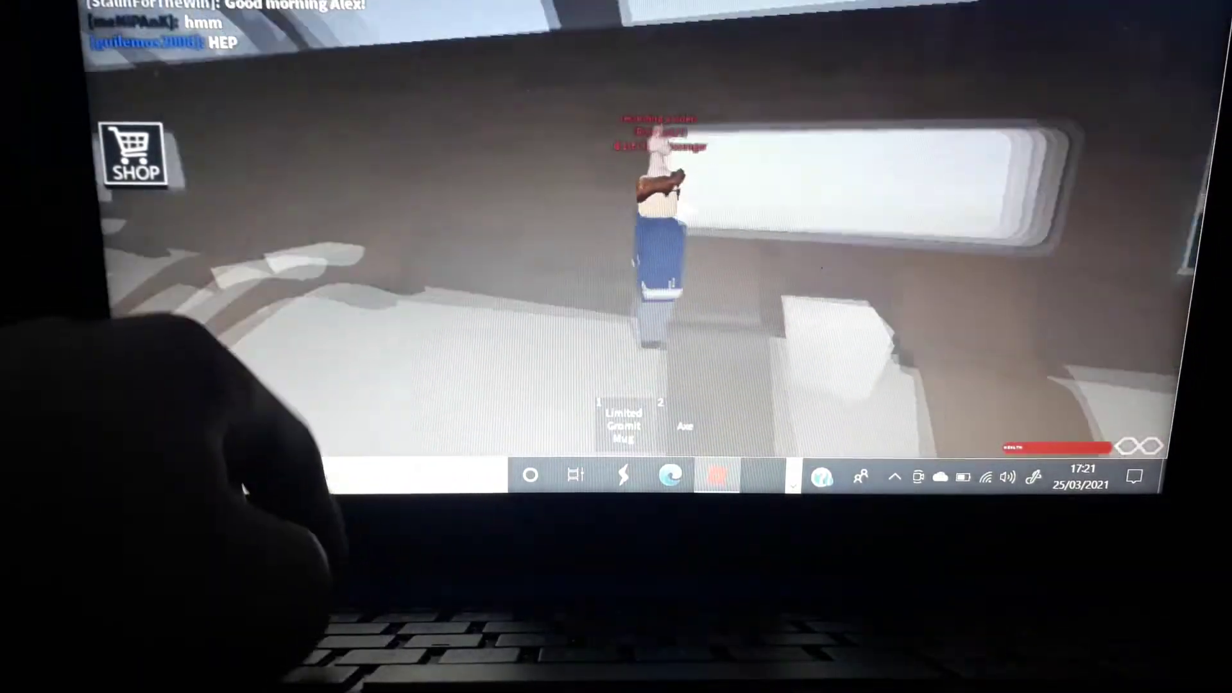
pyautogui.press('Left')
pyautogui.press('Left')
pyautogui.press('Left')
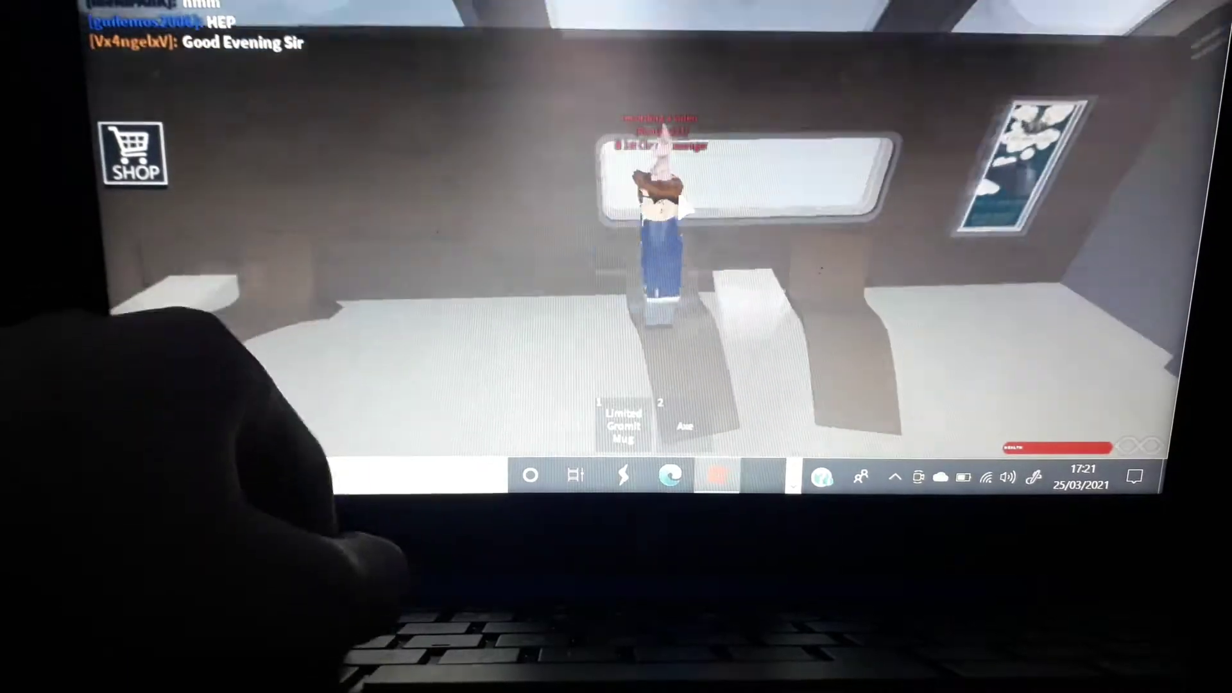
# Step: Sit the avatar in a window armchair of the observation car and equip the Limited Gromit Mug
pyautogui.press('w')
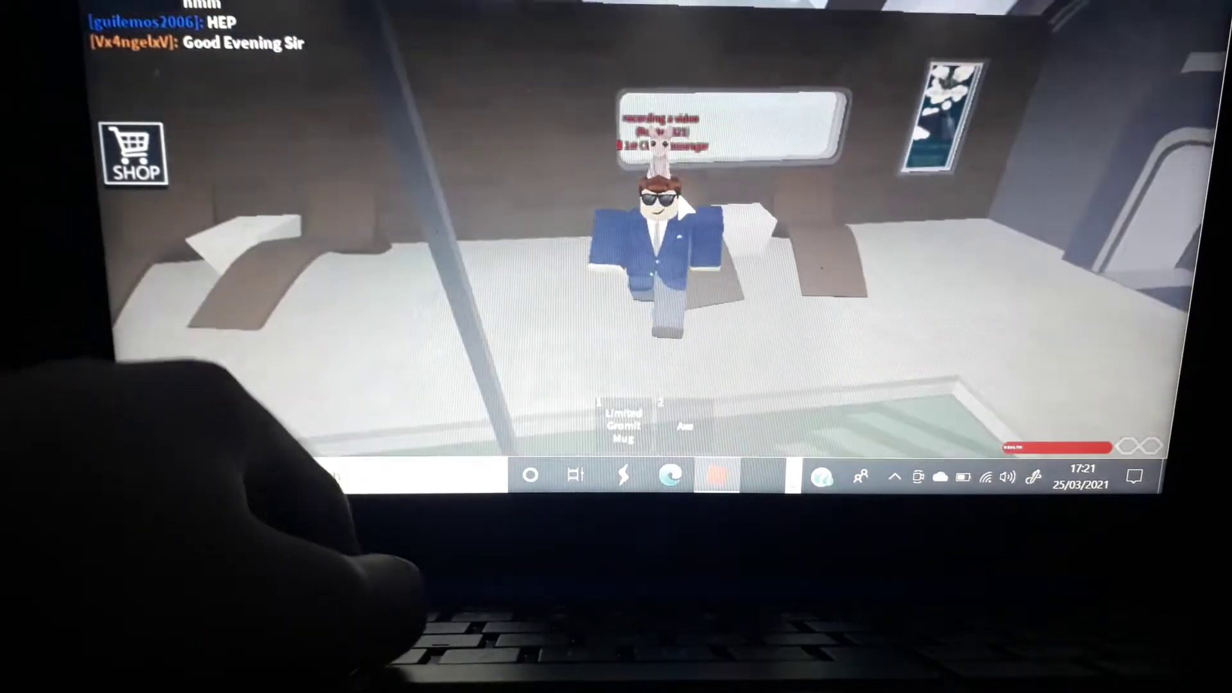
pyautogui.press('w')
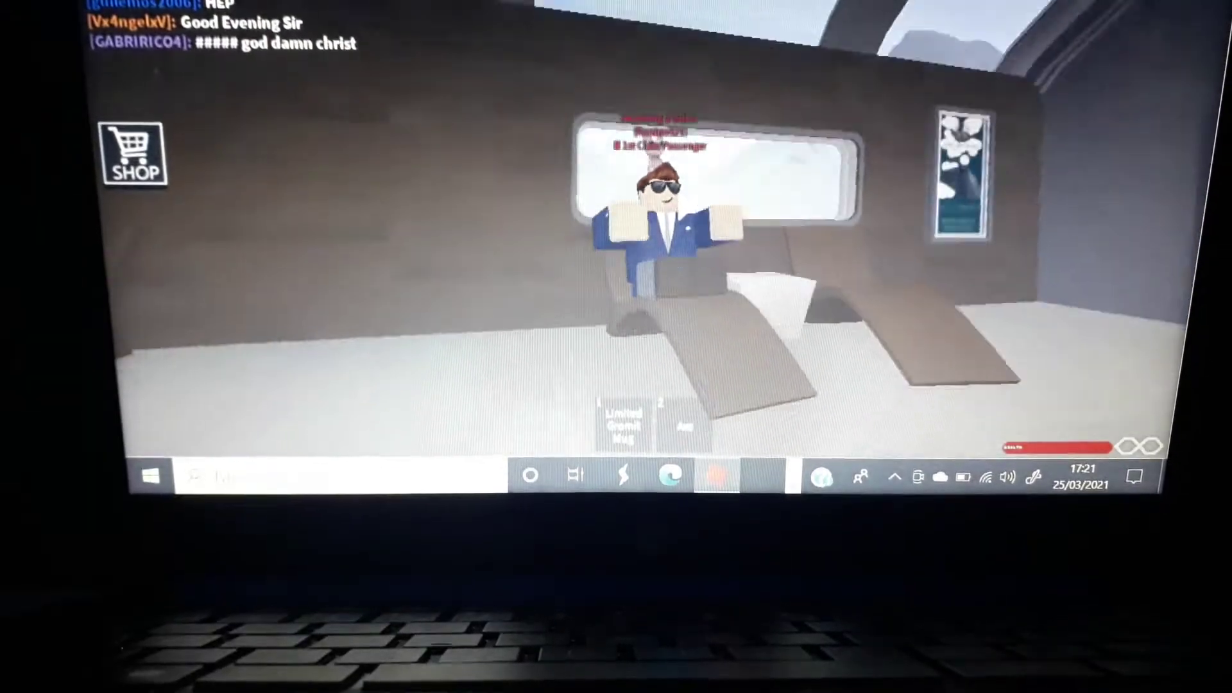
pyautogui.scroll(3, 685, 208)
pyautogui.scroll(-5, 686, 208)
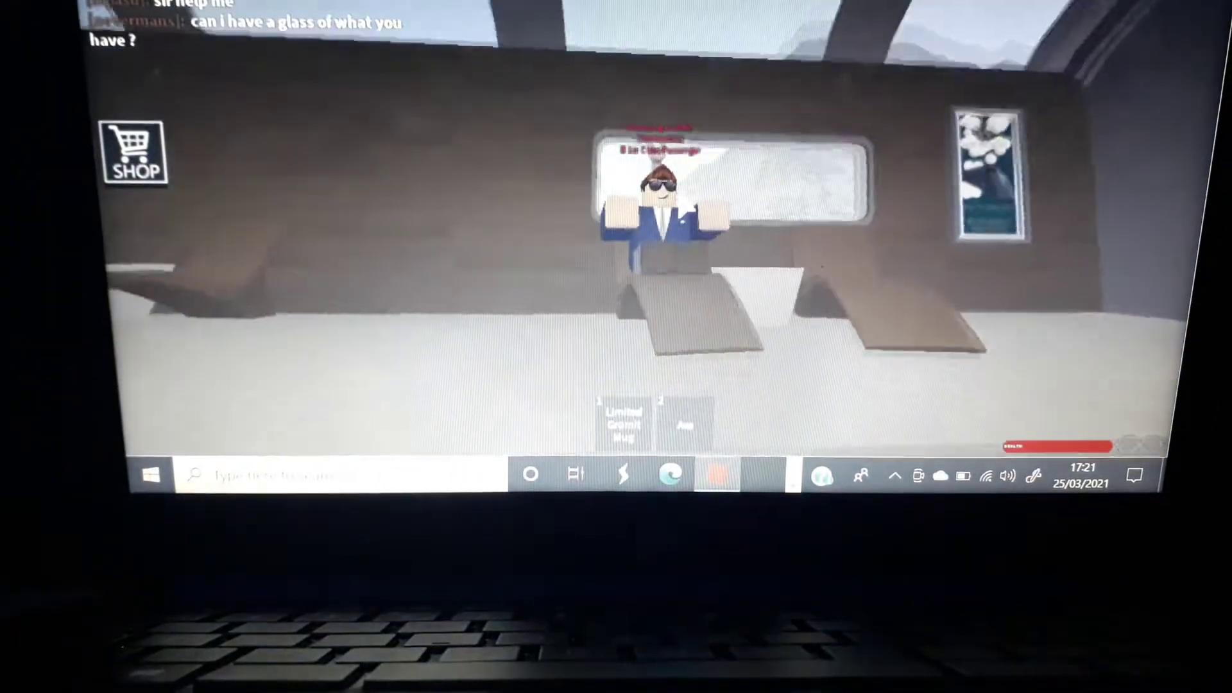
pyautogui.press('1')
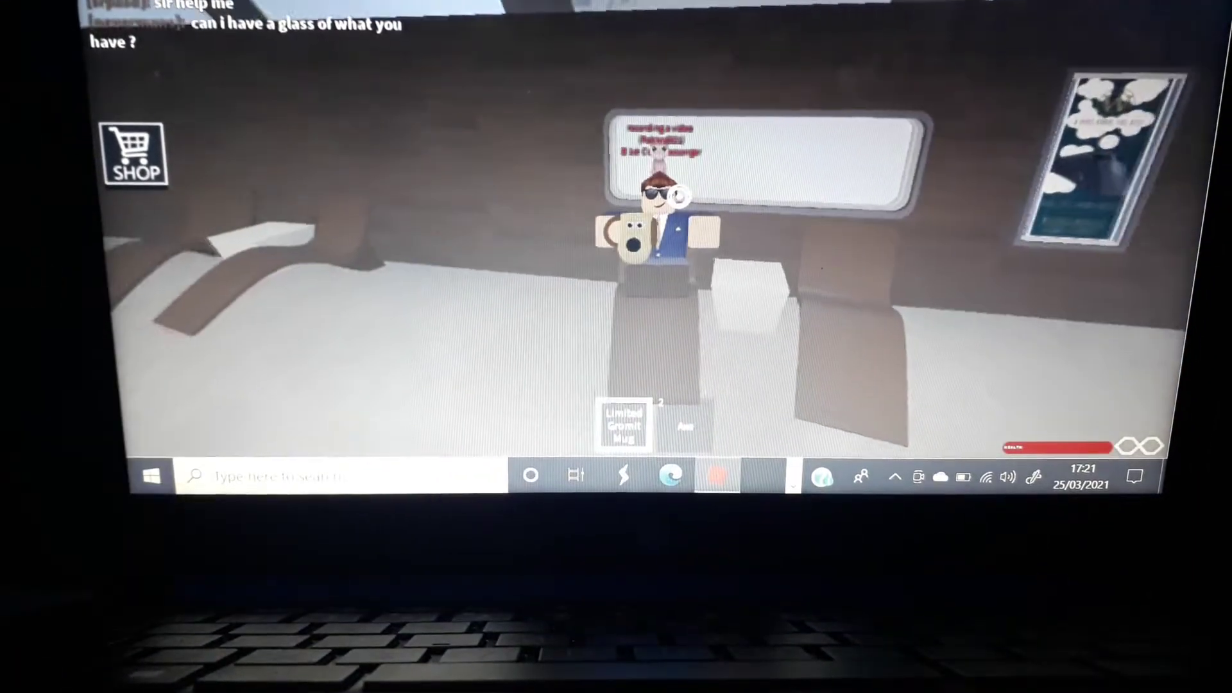
pyautogui.scroll(5, 679, 194)
pyautogui.scroll(-5, 679, 193)
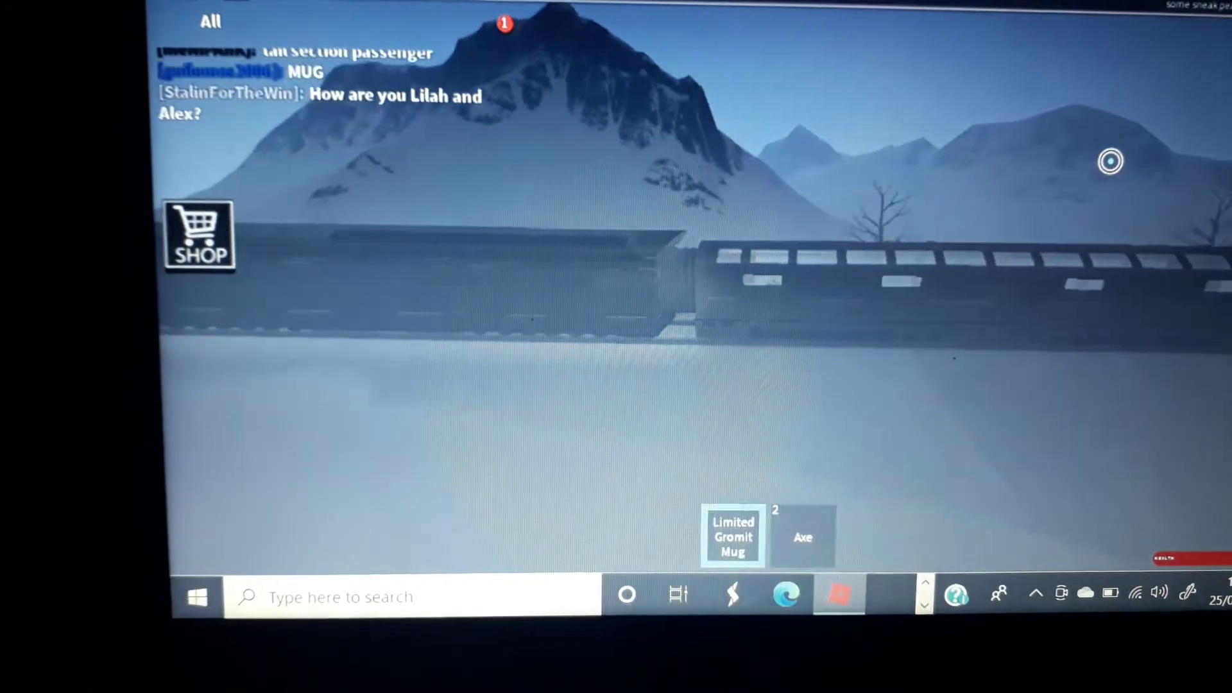
pyautogui.write('a')
# Step: Open the chat box in the observation car to write a message
pyautogui.press('Return')
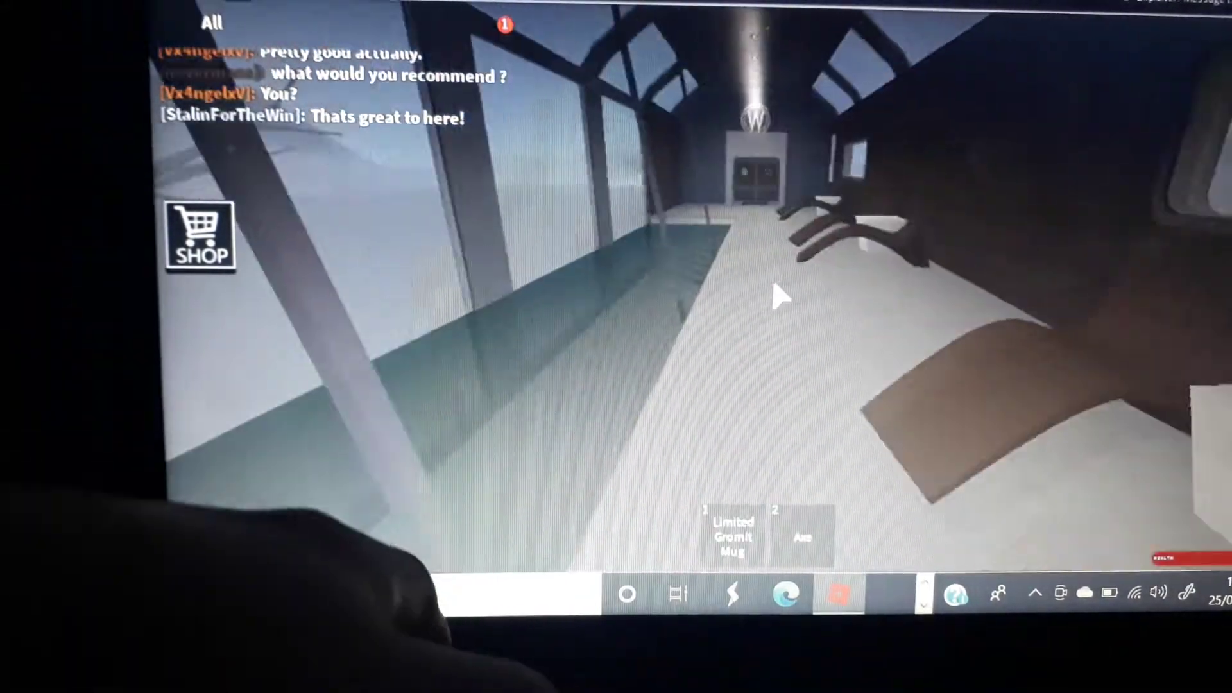
# Step: Walk down the windowed corridor past the fireplace to the double door's reader
pyautogui.press('w')
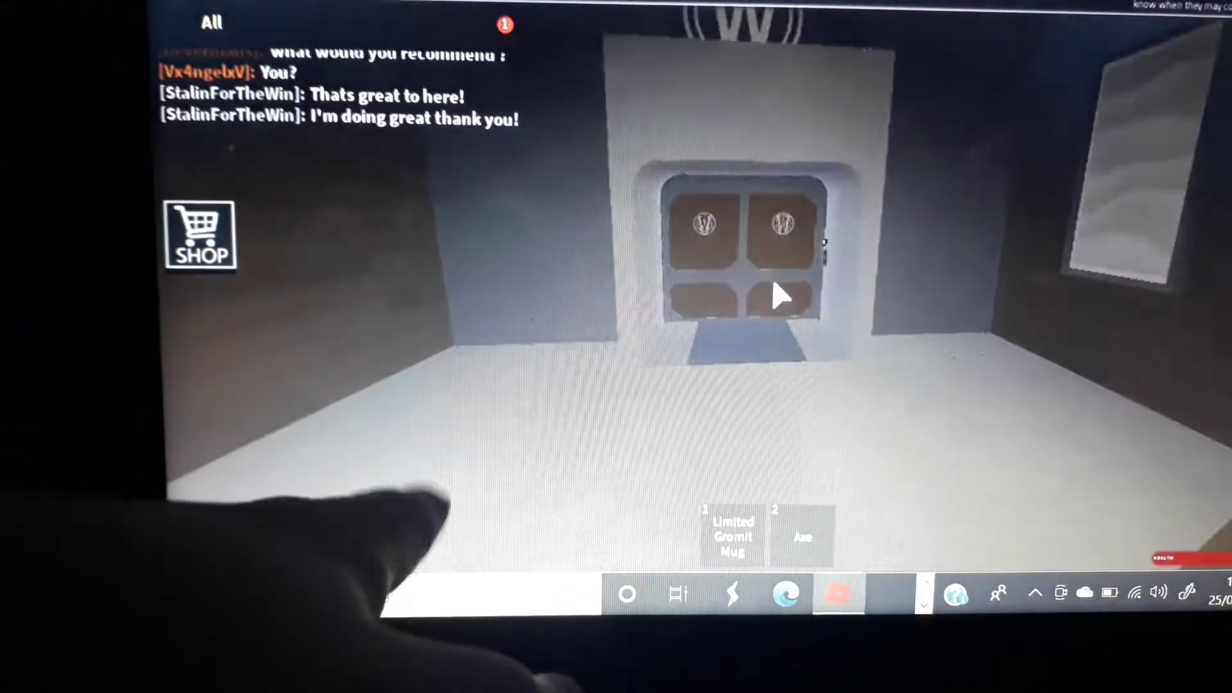
pyautogui.press('w')
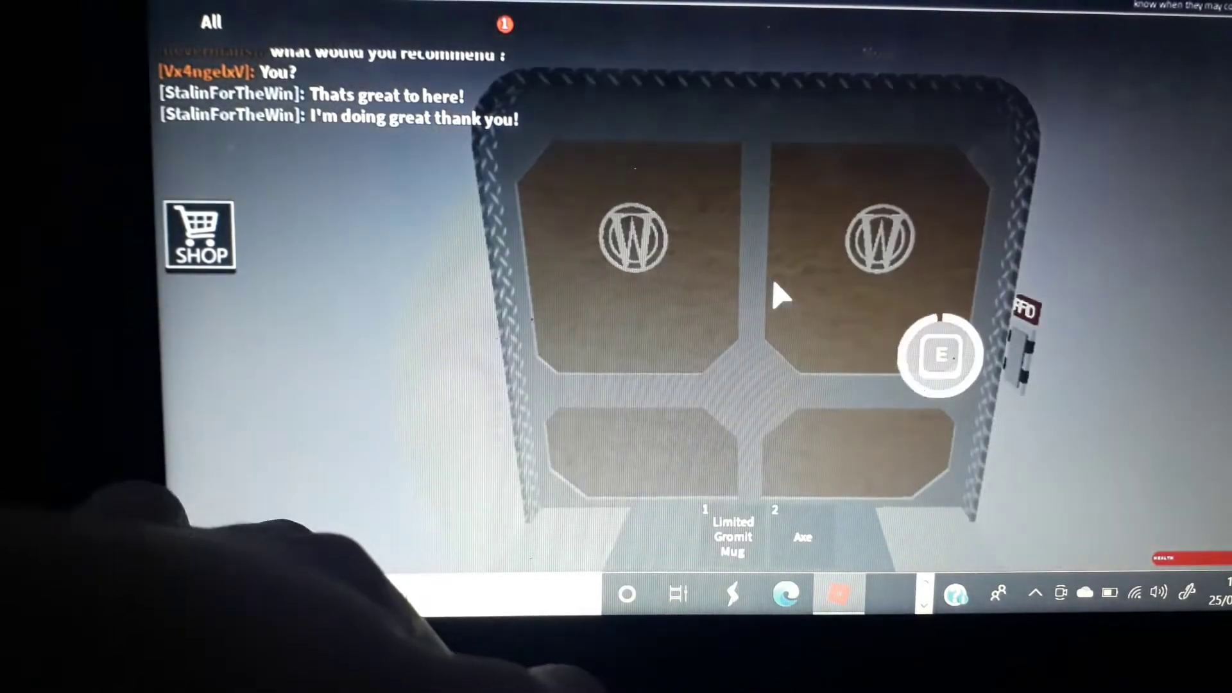
pyautogui.press('w')
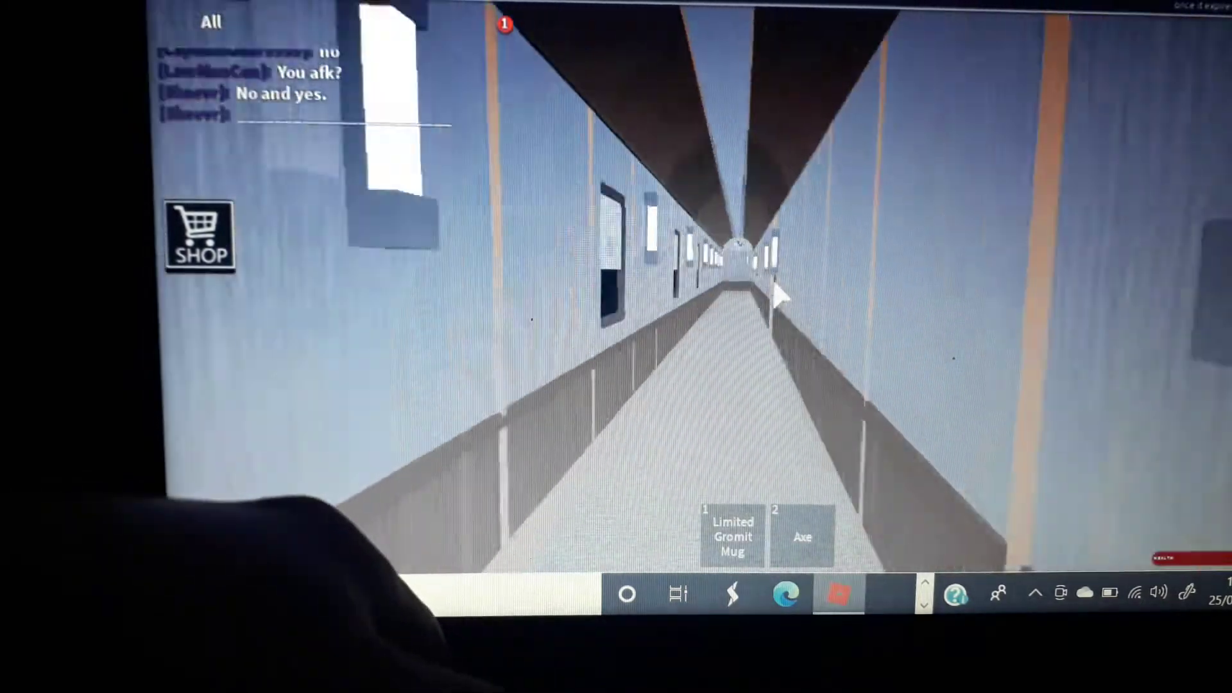
# Step: Follow the long corridor to the W-logo doors and enter the blue-chair car
pyautogui.press('w')
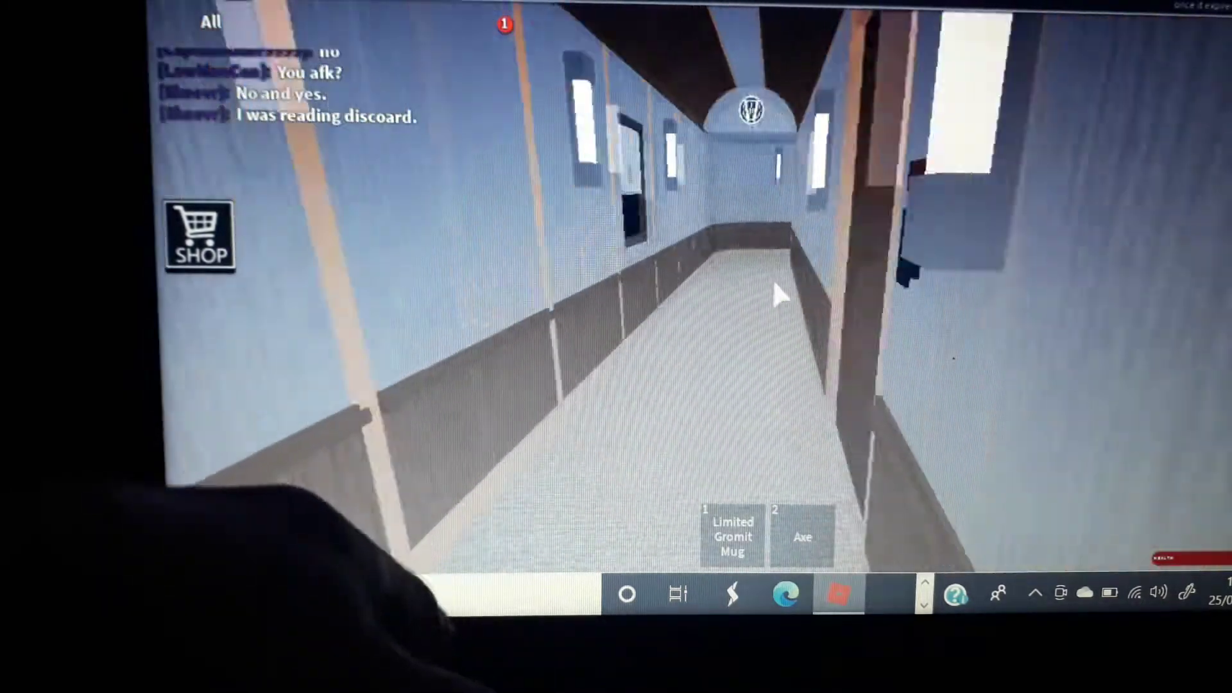
pyautogui.press('w')
pyautogui.press('Right')
pyautogui.press('w')
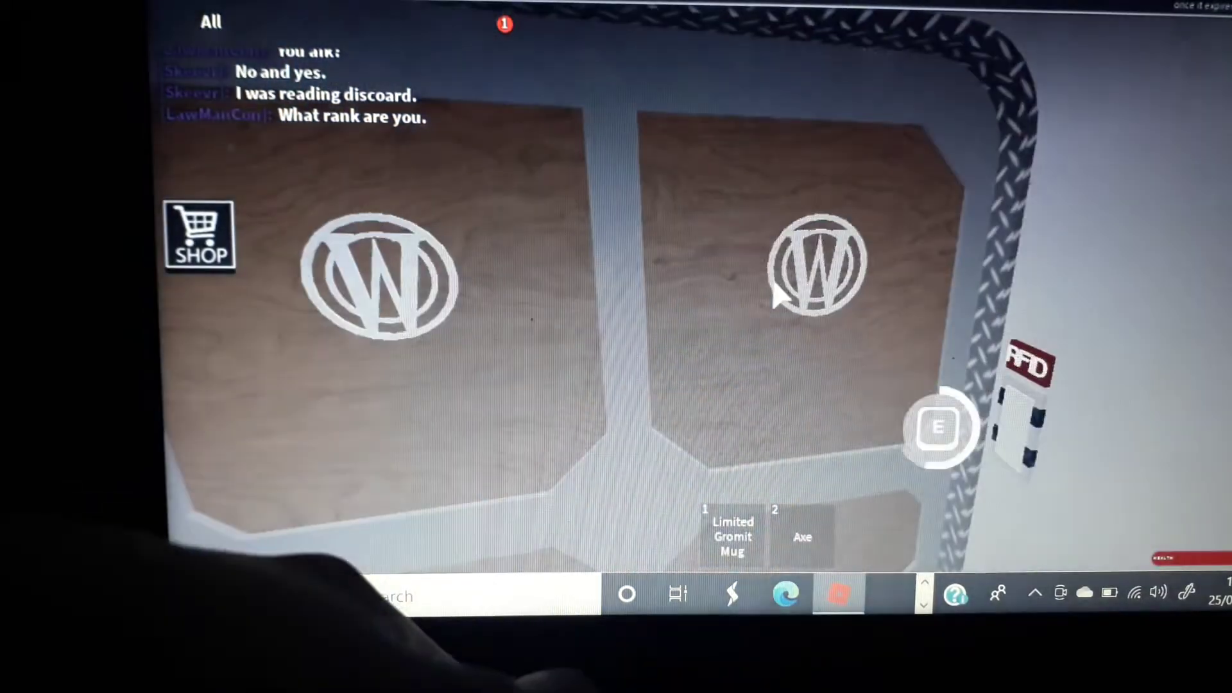
pyautogui.press('w')
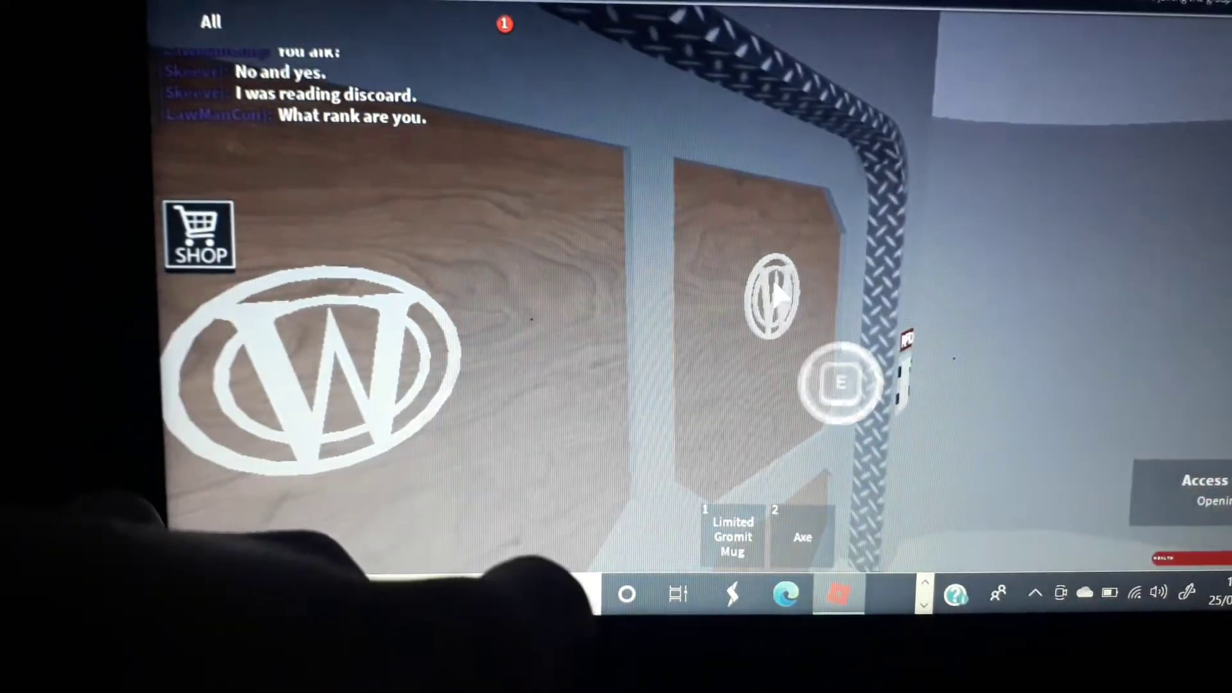
pyautogui.press('e')
pyautogui.press('w')
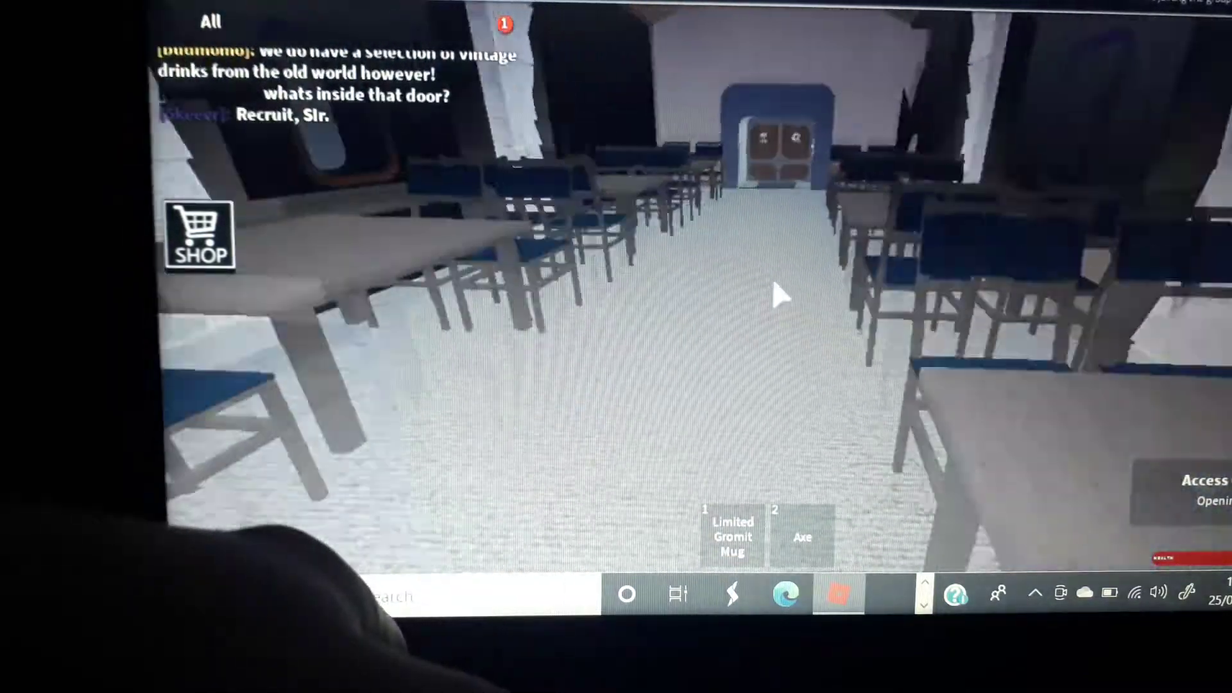
# Step: Cross the blue-chair aisle and round chamber, then follow the long corridor to its end
pyautogui.press('w')
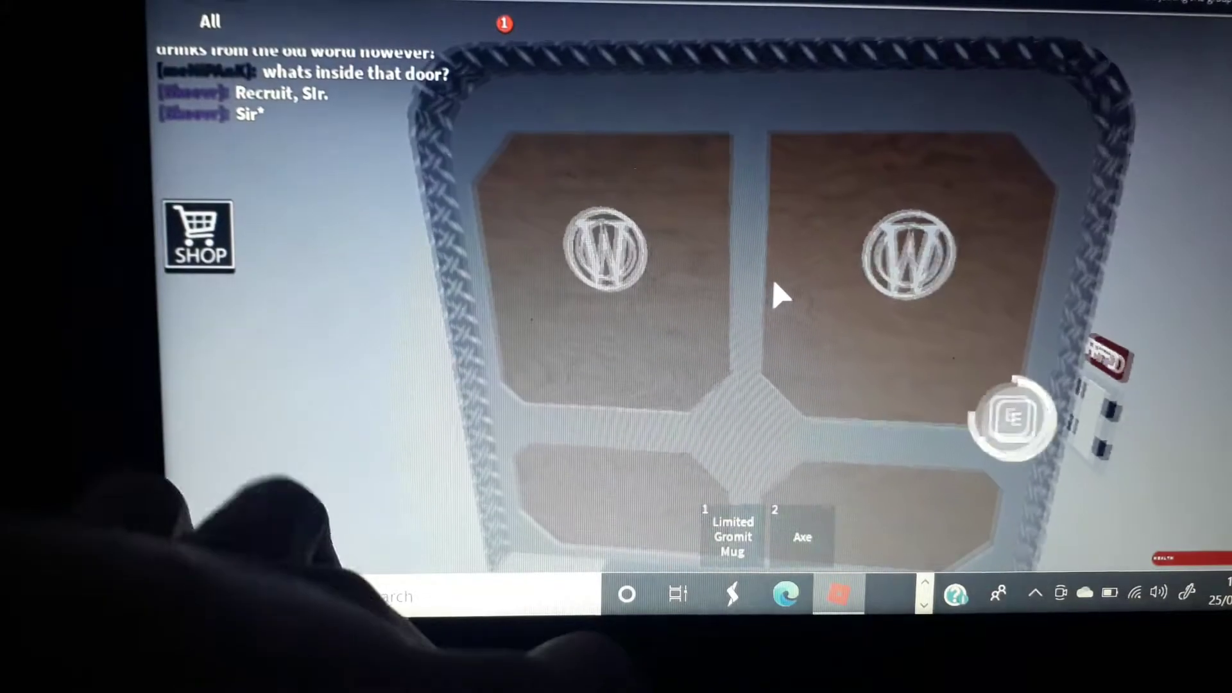
pyautogui.press('e')
pyautogui.press('w')
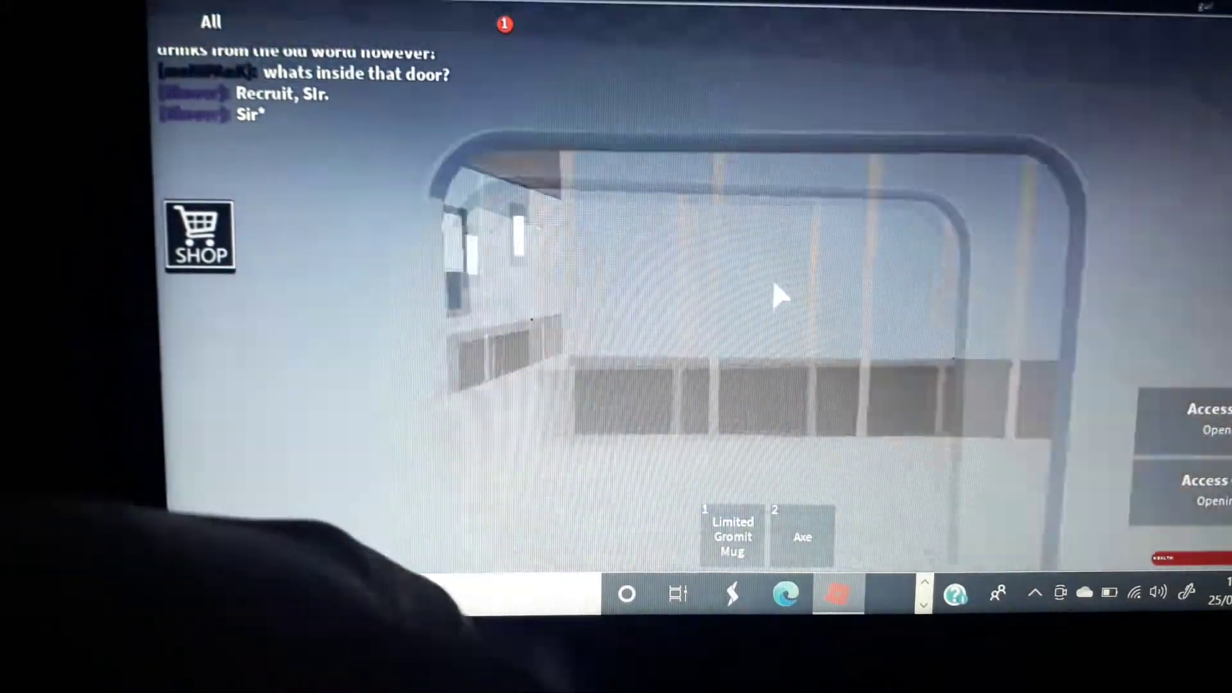
pyautogui.press('w')
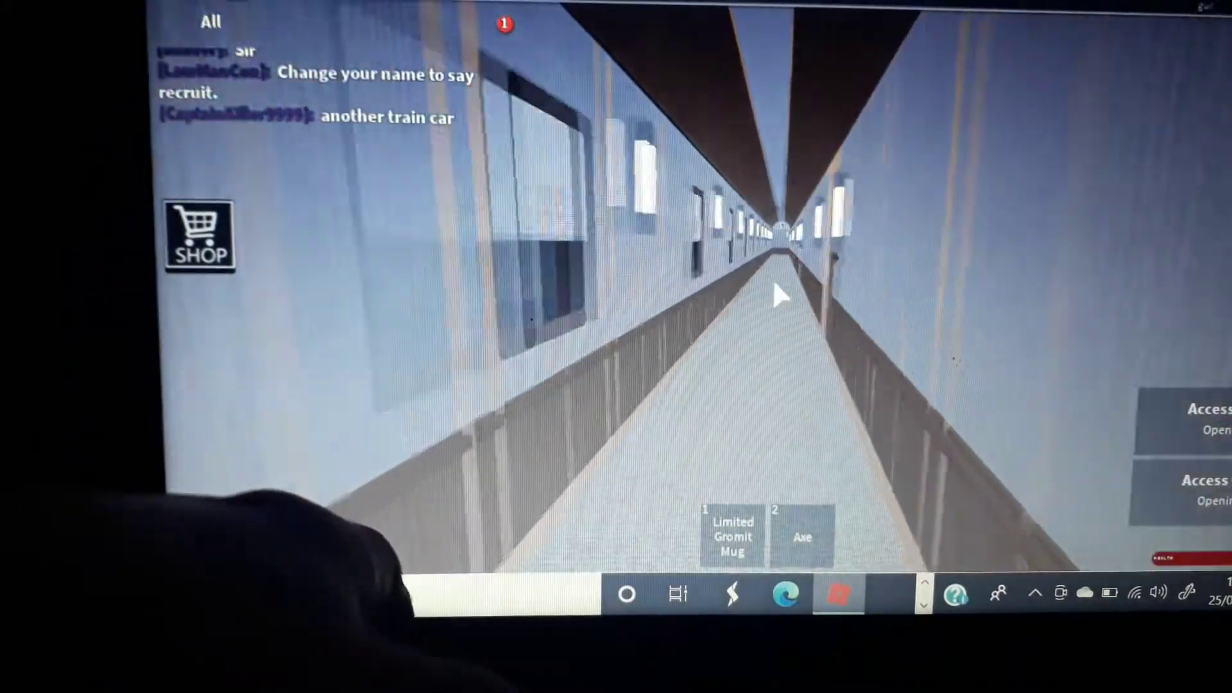
pyautogui.press('w')
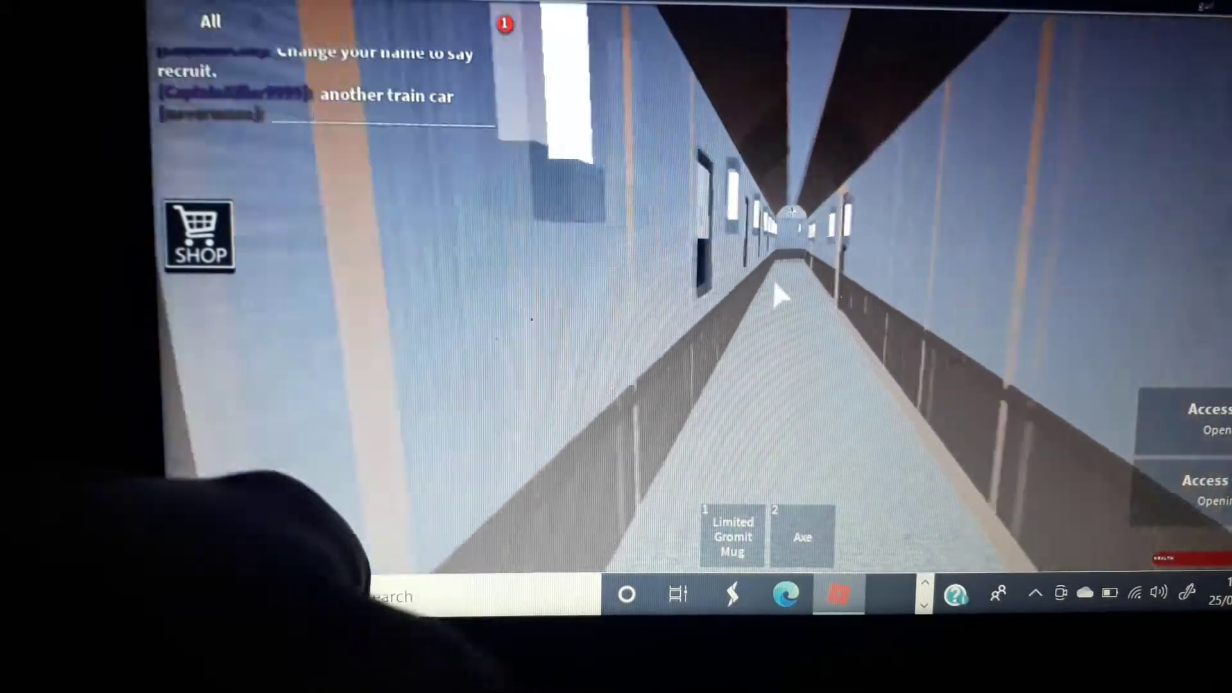
pyautogui.press('w')
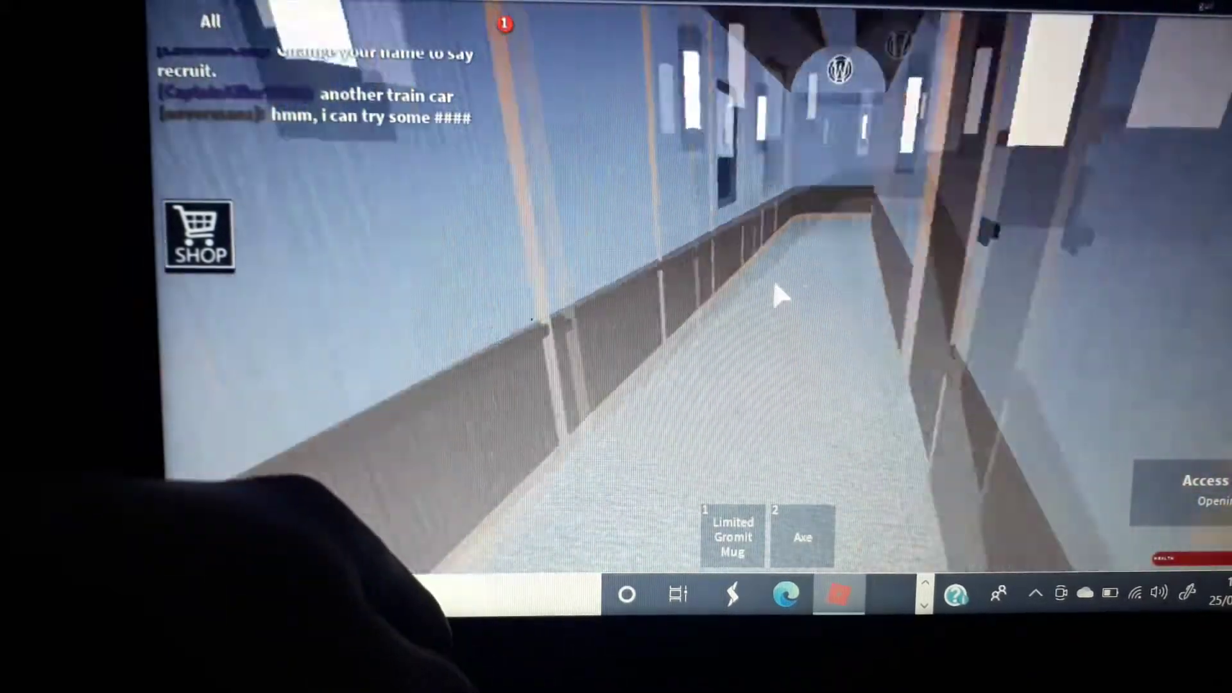
pyautogui.press('w')
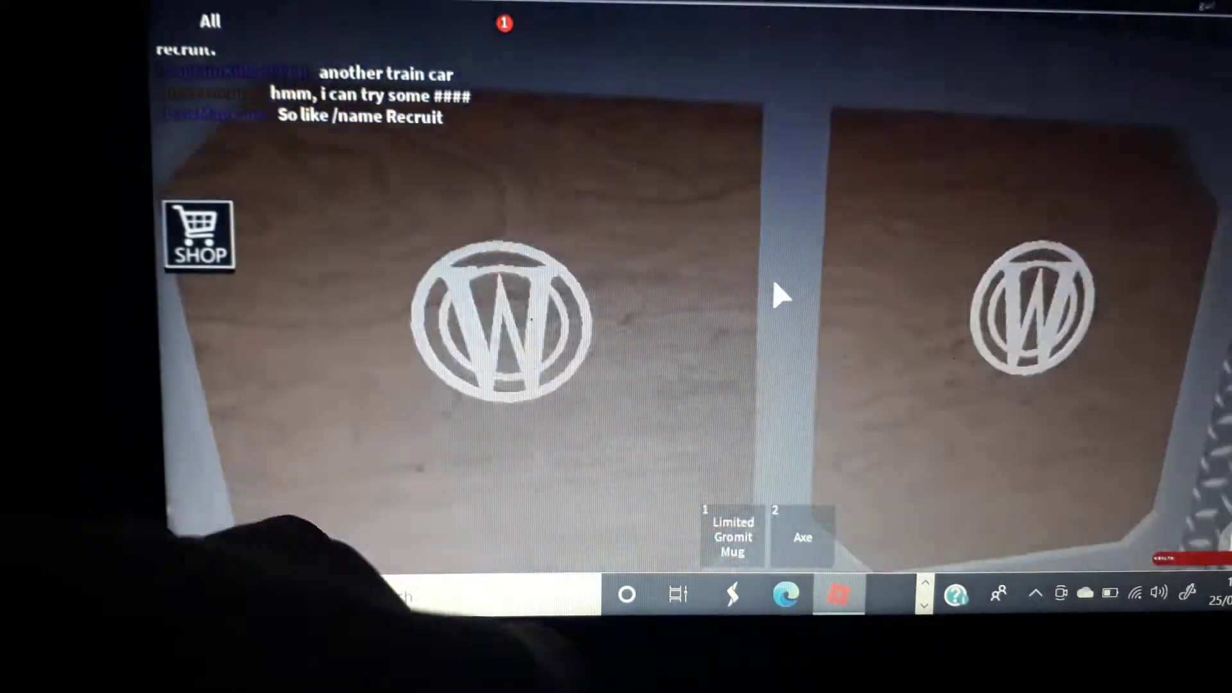
# Step: Open the Second Class door, then the RFID door at the corridor's end
pyautogui.press('e')
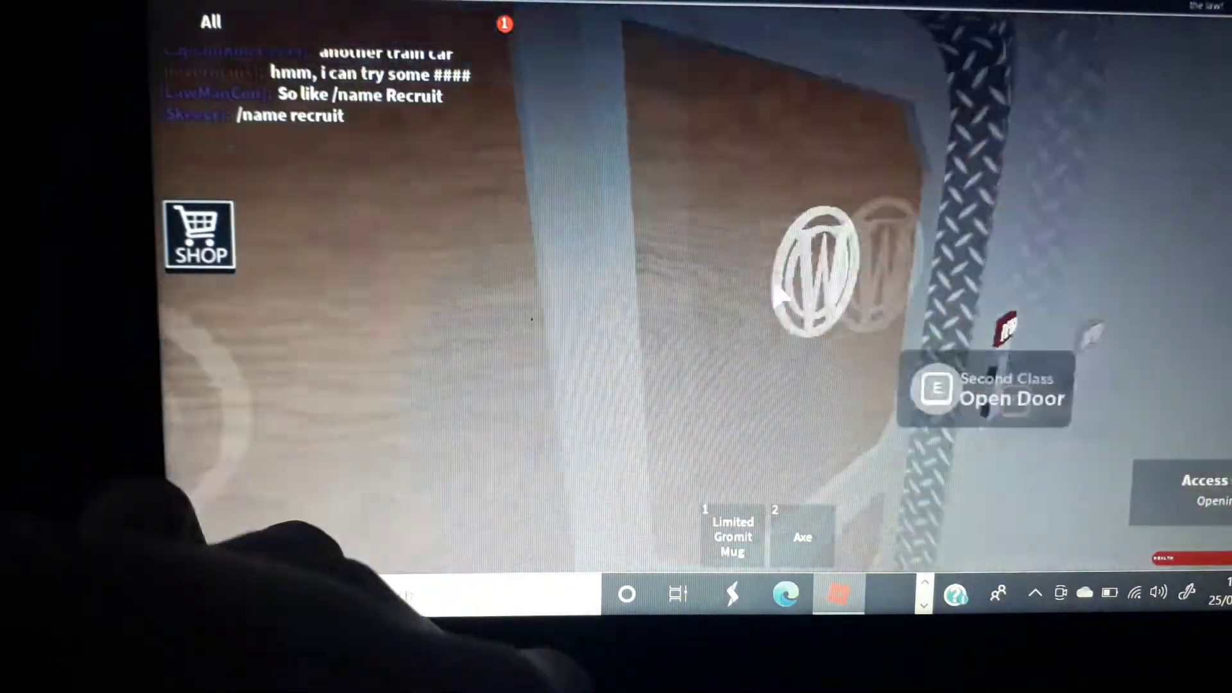
pyautogui.press('w')
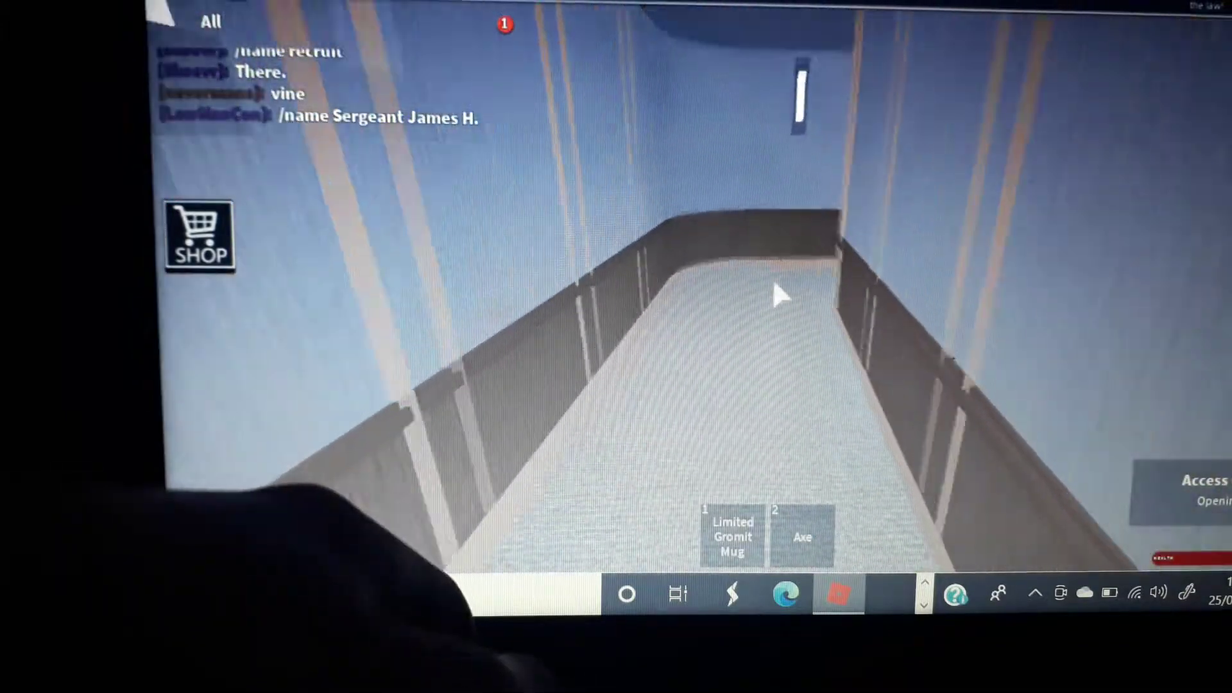
pyautogui.press('w')
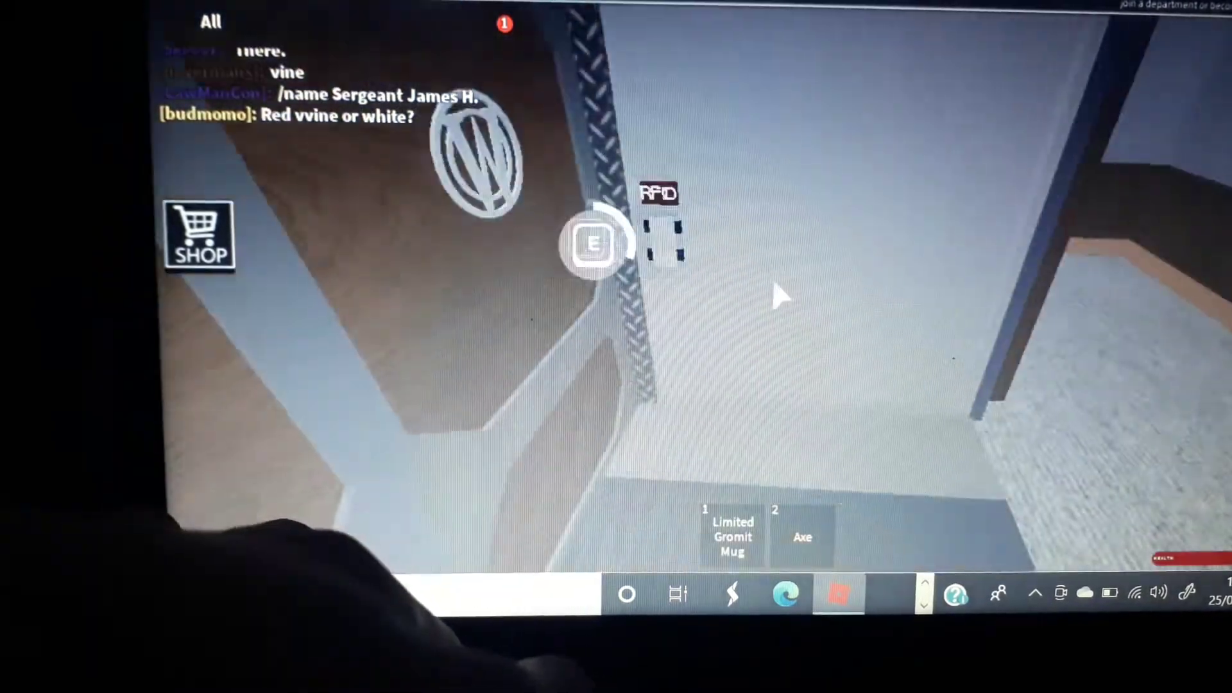
pyautogui.press('e')
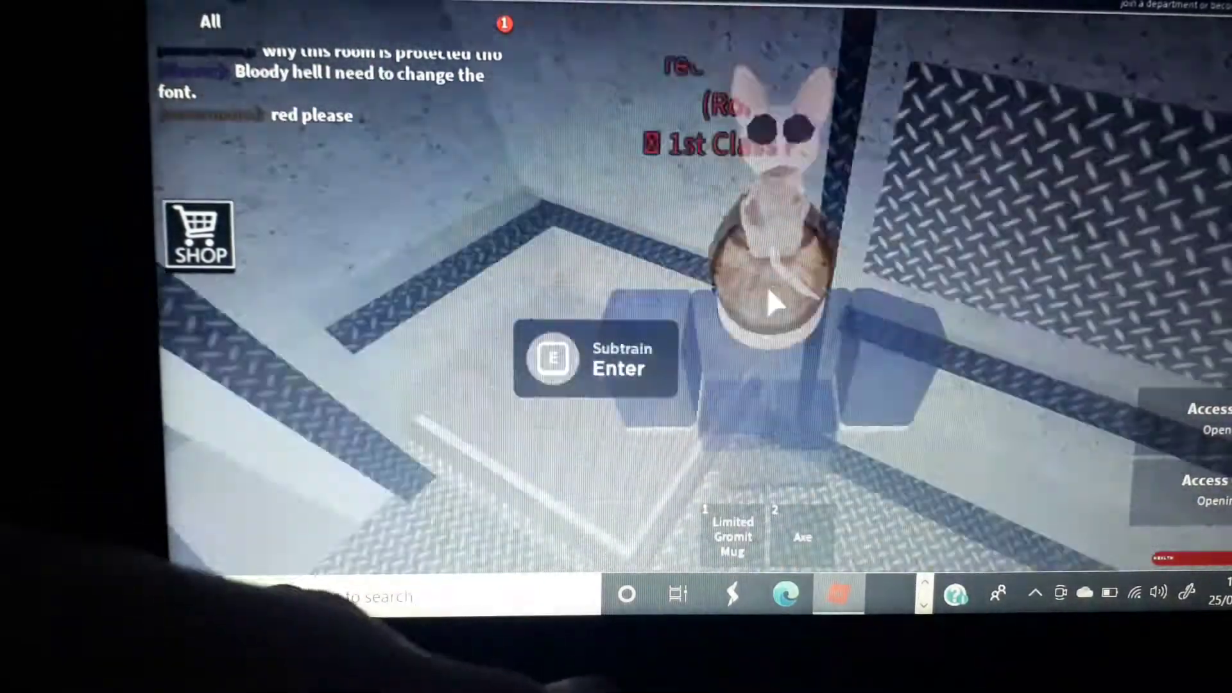
pyautogui.scroll(-2, 769, 295)
# Step: Use the Subtrain Enter prompt and board the subtrain's engine from the platform
pyautogui.press('e')
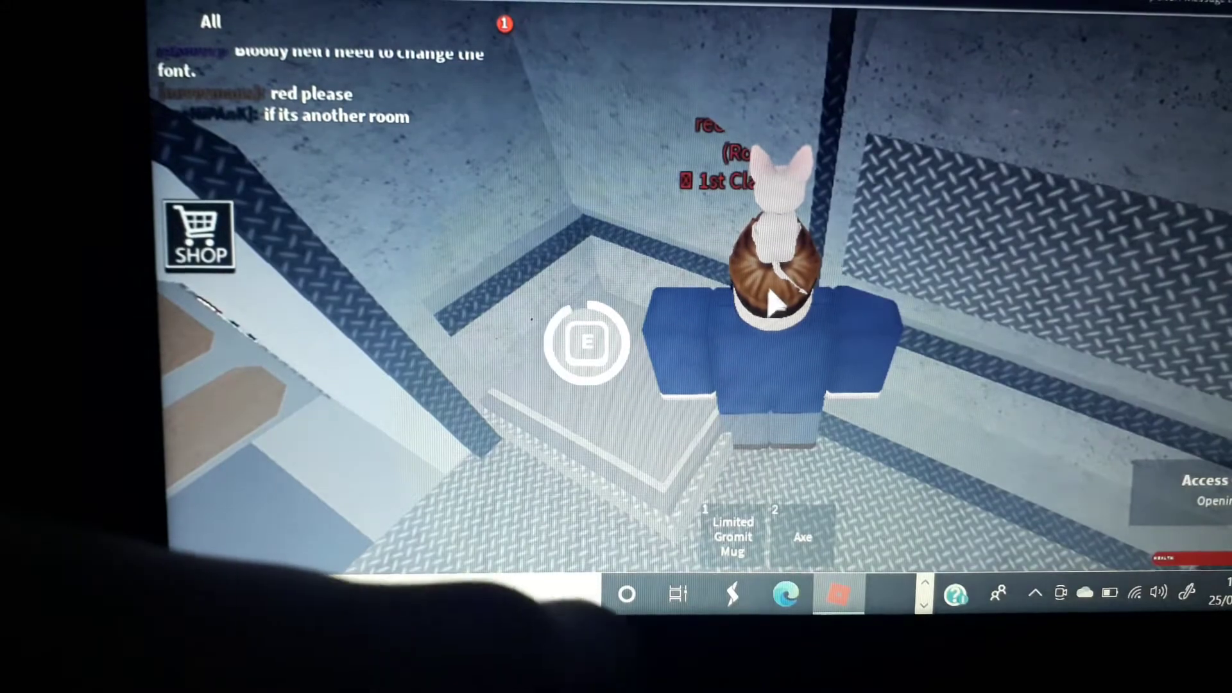
pyautogui.press('w')
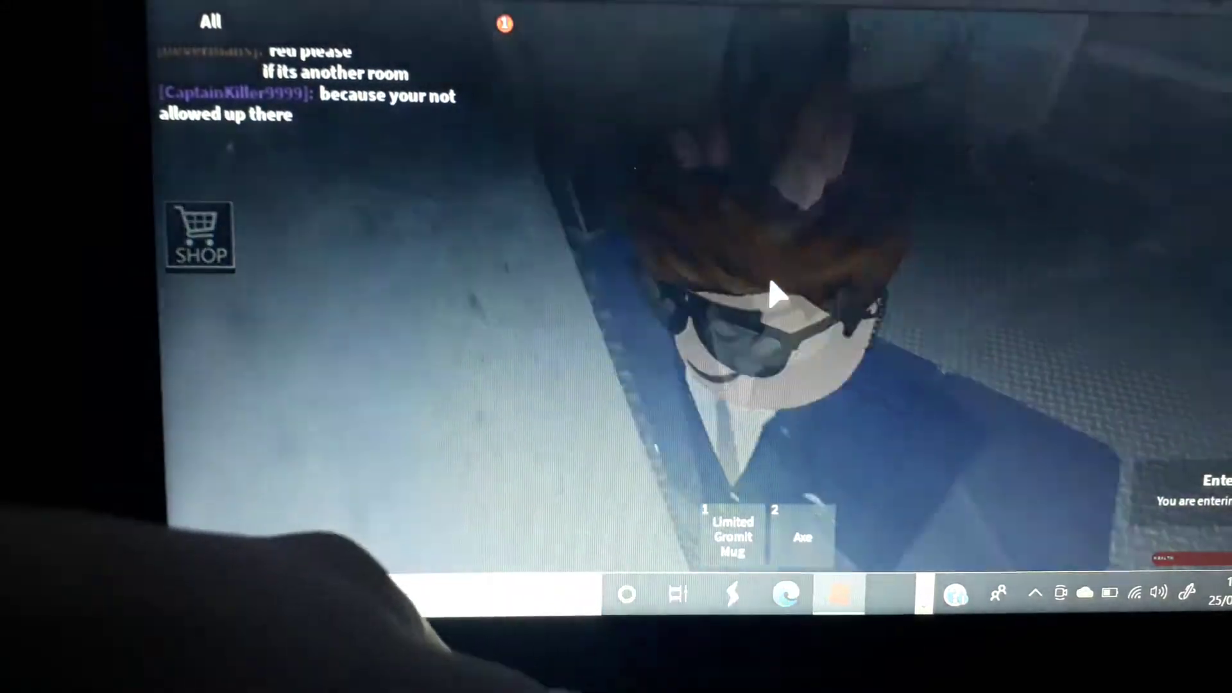
pyautogui.press('e')
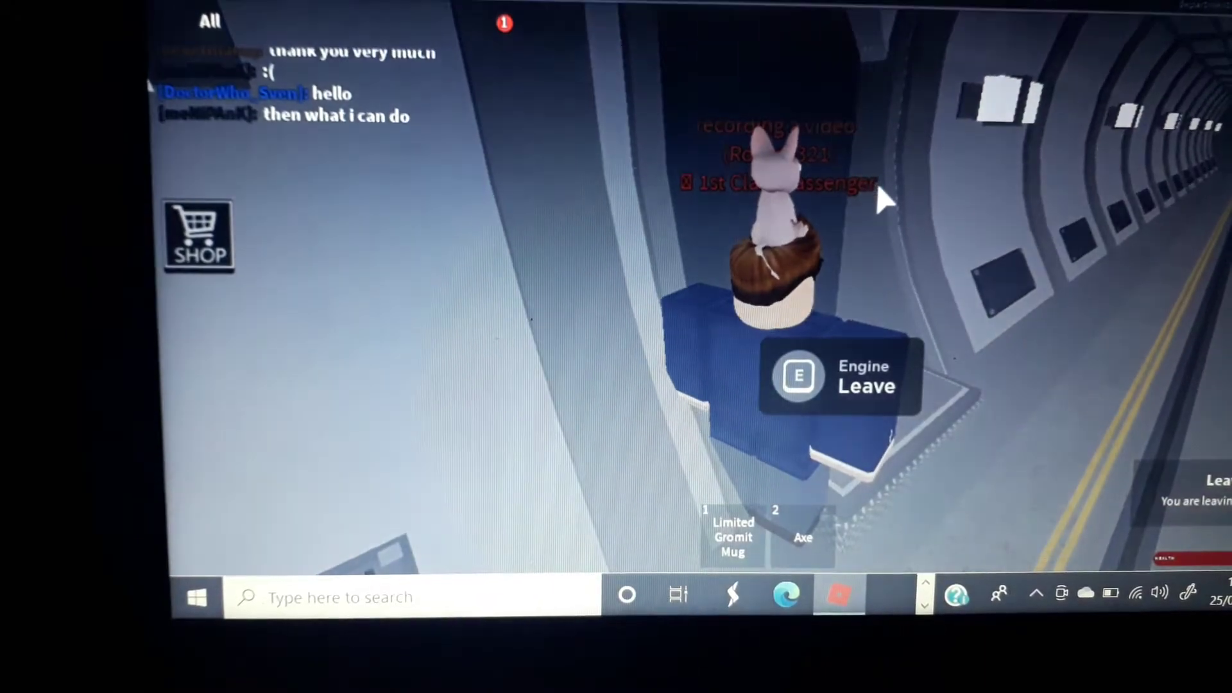
# Step: Use Engine Leave to step off the subtrain's engine
pyautogui.press('e')
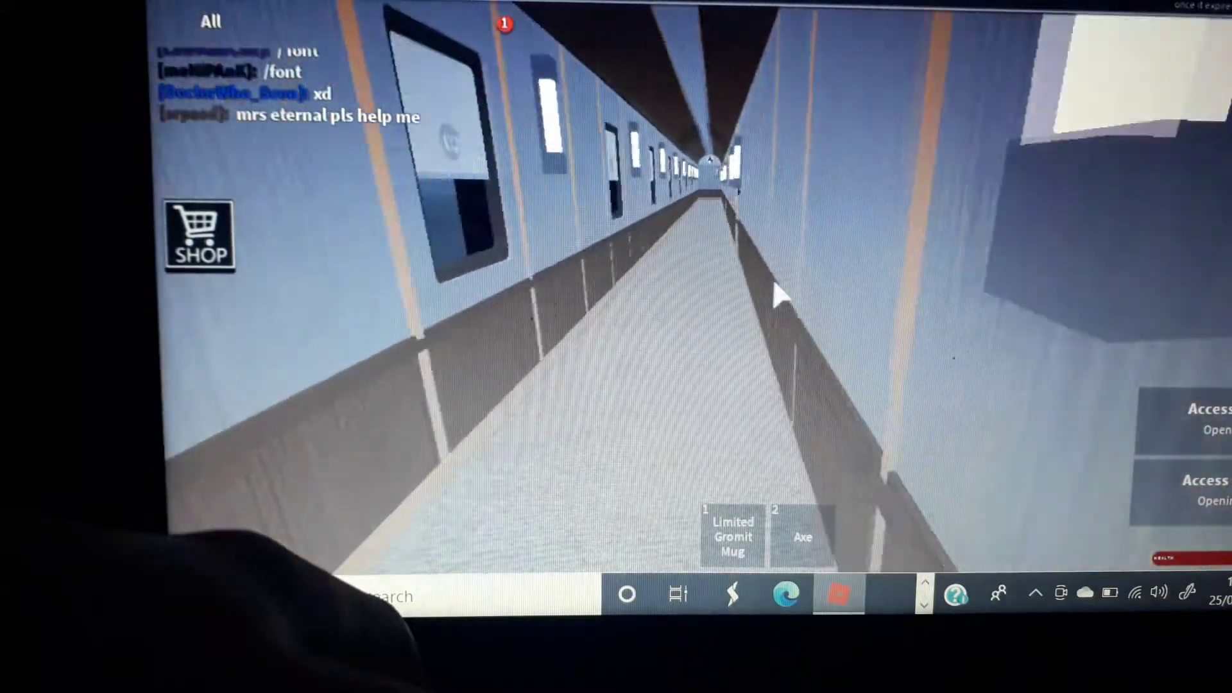
pyautogui.press('w')
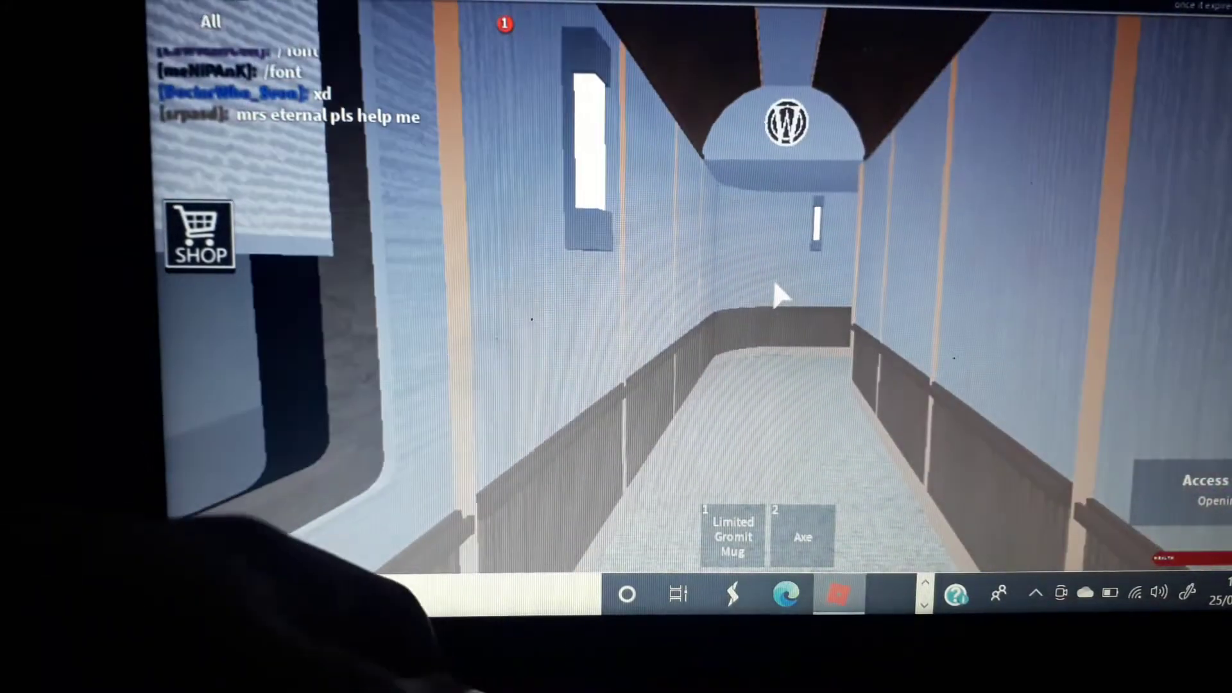
# Step: Walk the corridor to the W-logo door, then past the library bookshelves to the closed door
pyautogui.press('w')
pyautogui.press('d')
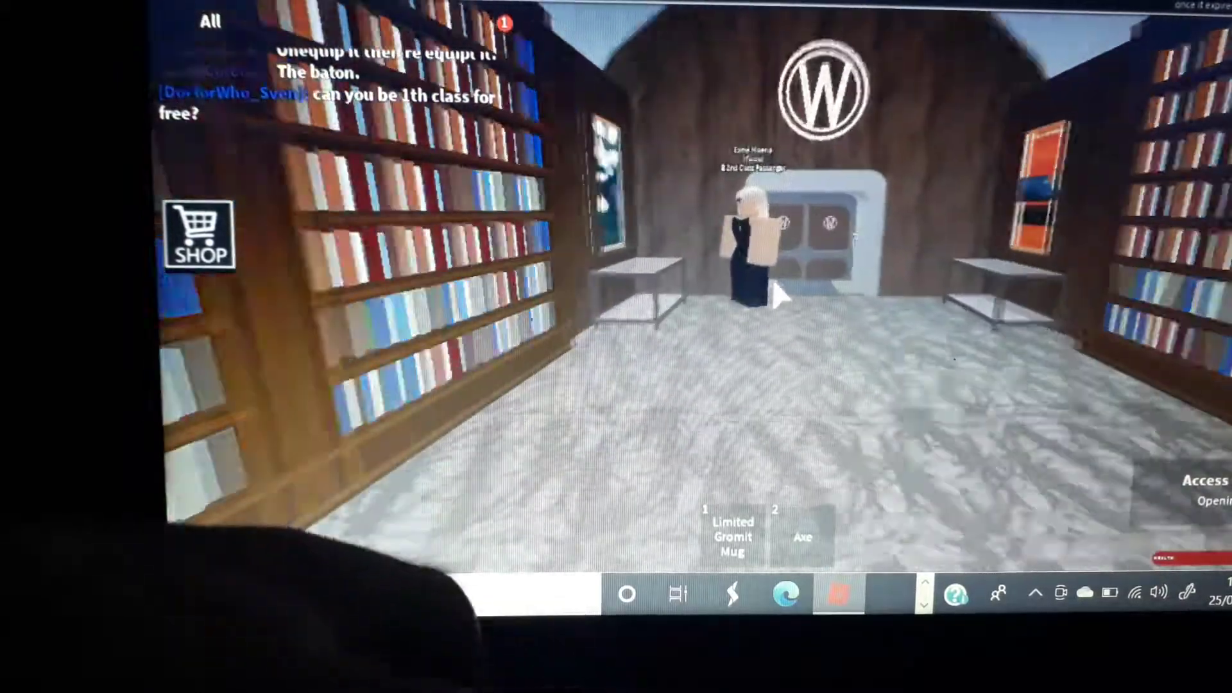
pyautogui.press('w')
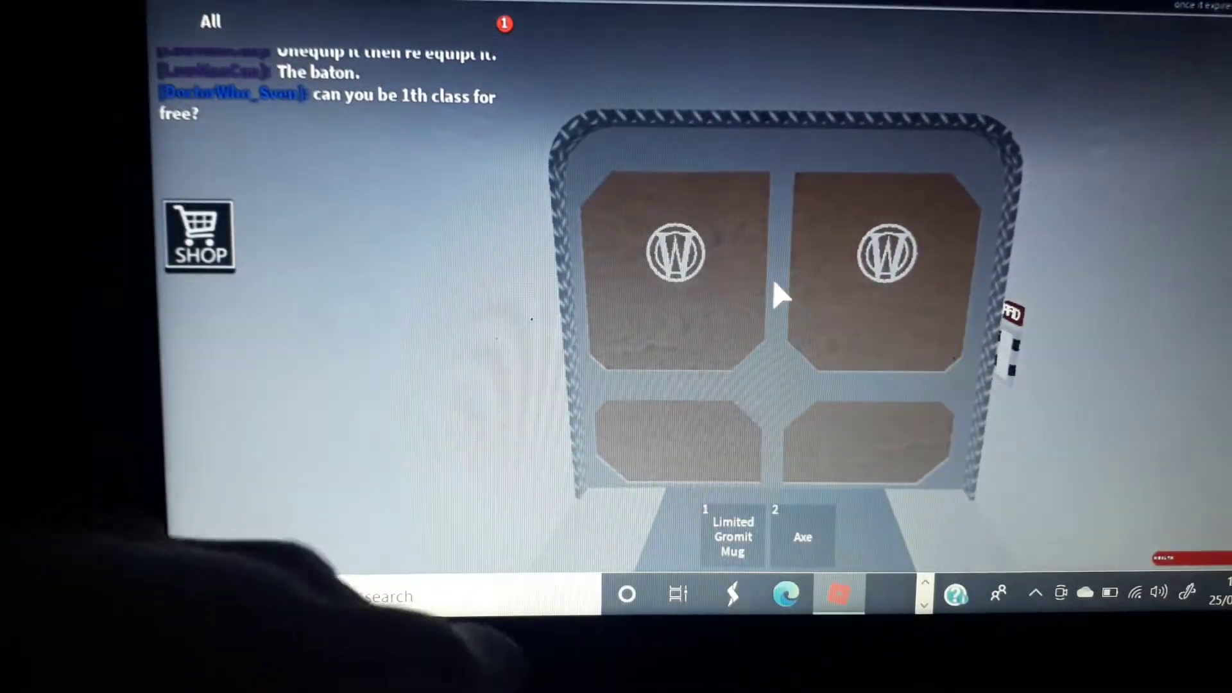
pyautogui.press('w')
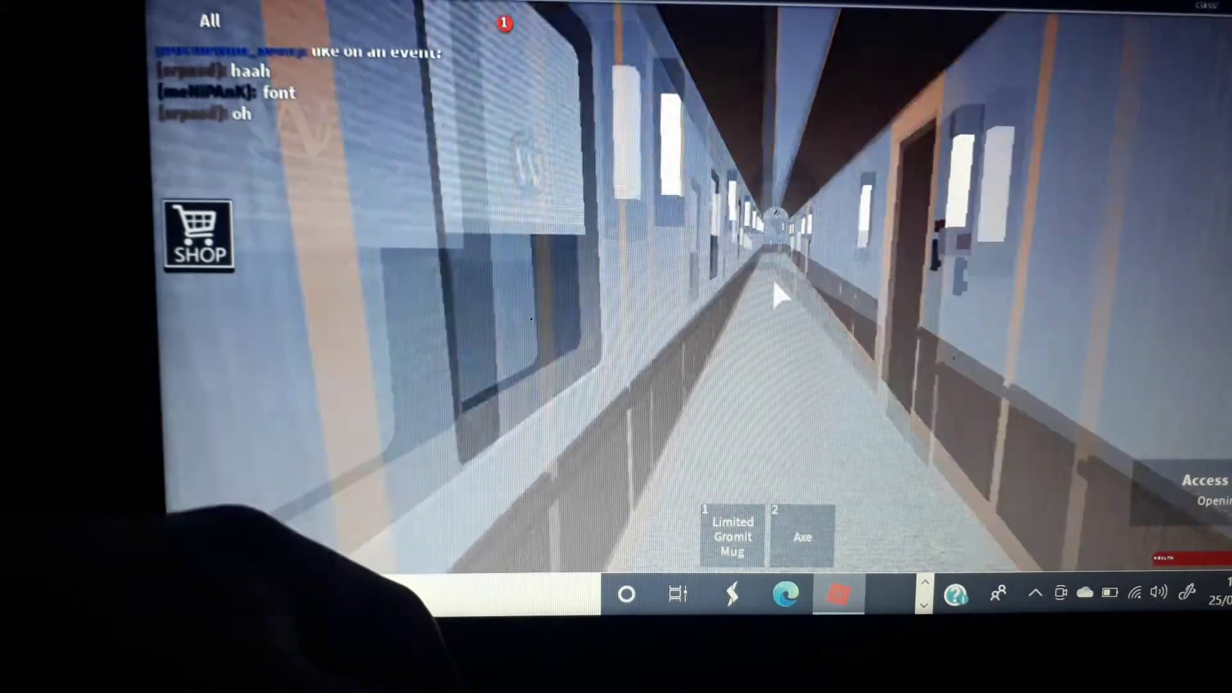
# Step: Go through the right-hand doorway, follow the next corridor and open its W-logo RFID door
pyautogui.press('w')
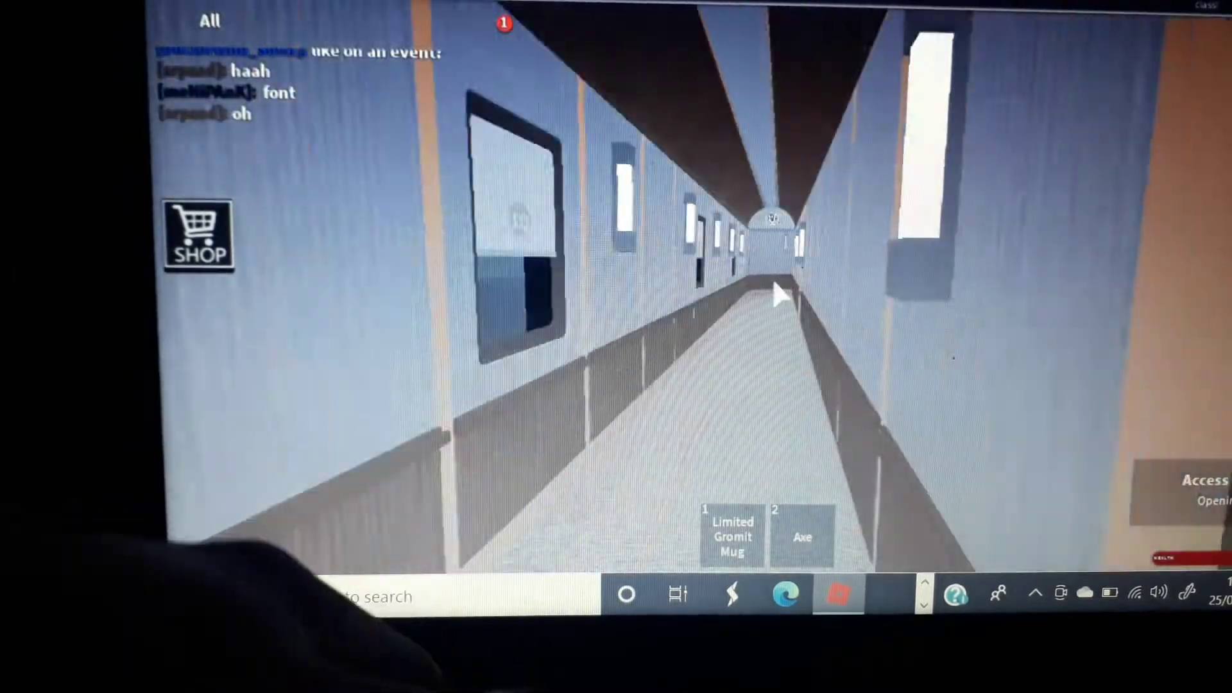
pyautogui.press('w')
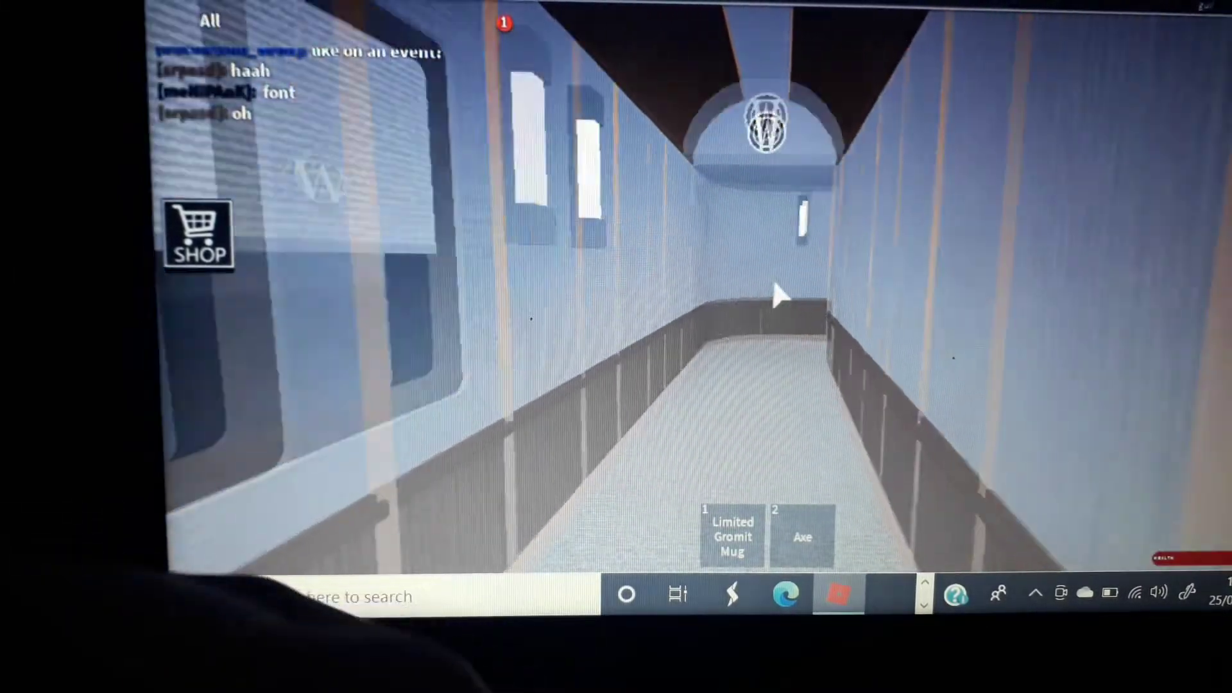
pyautogui.press('Right')
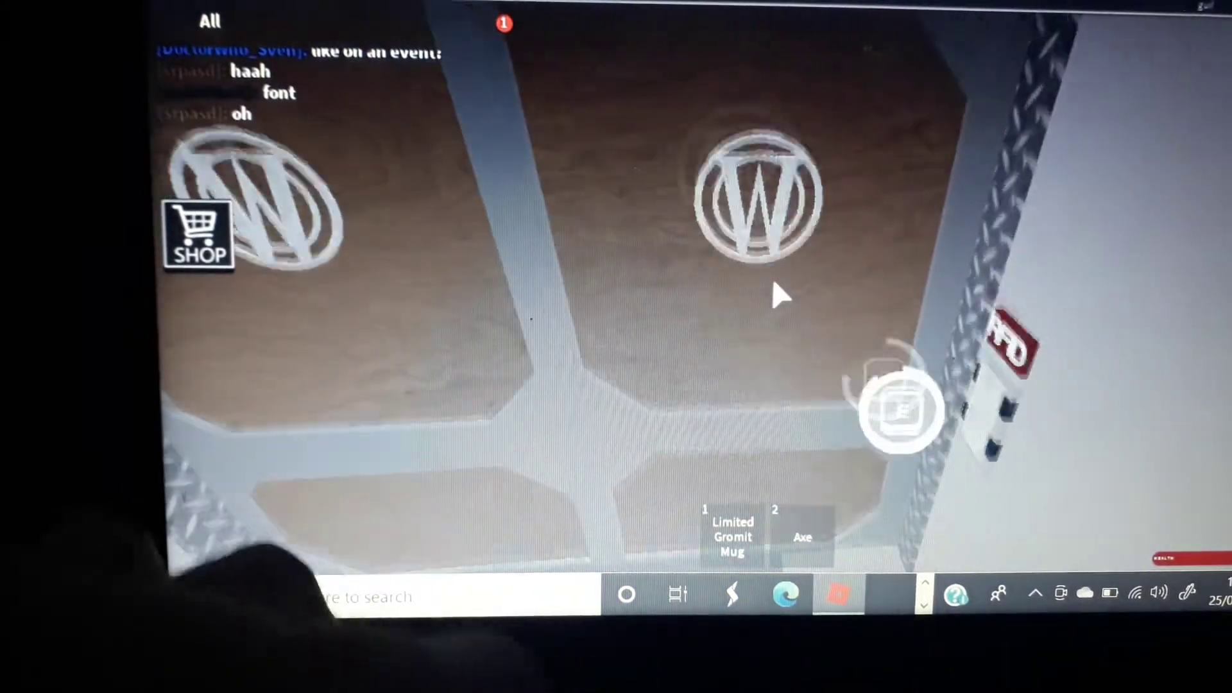
pyautogui.press('w')
pyautogui.press('w')
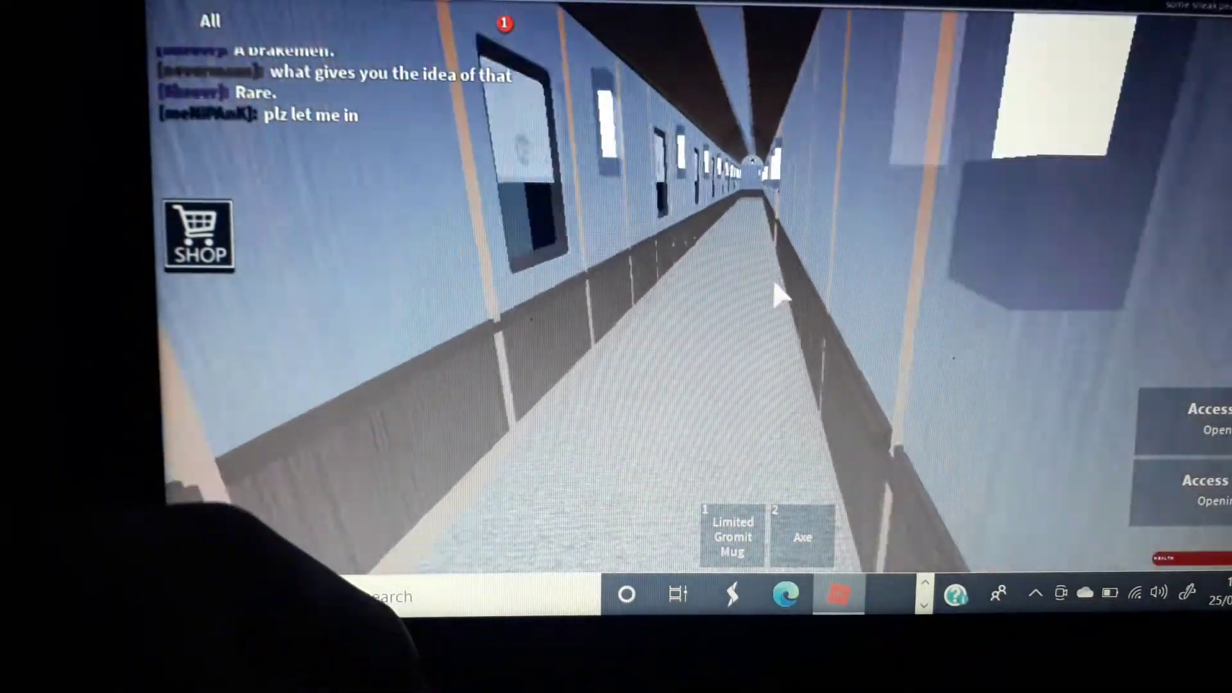
pyautogui.press('w')
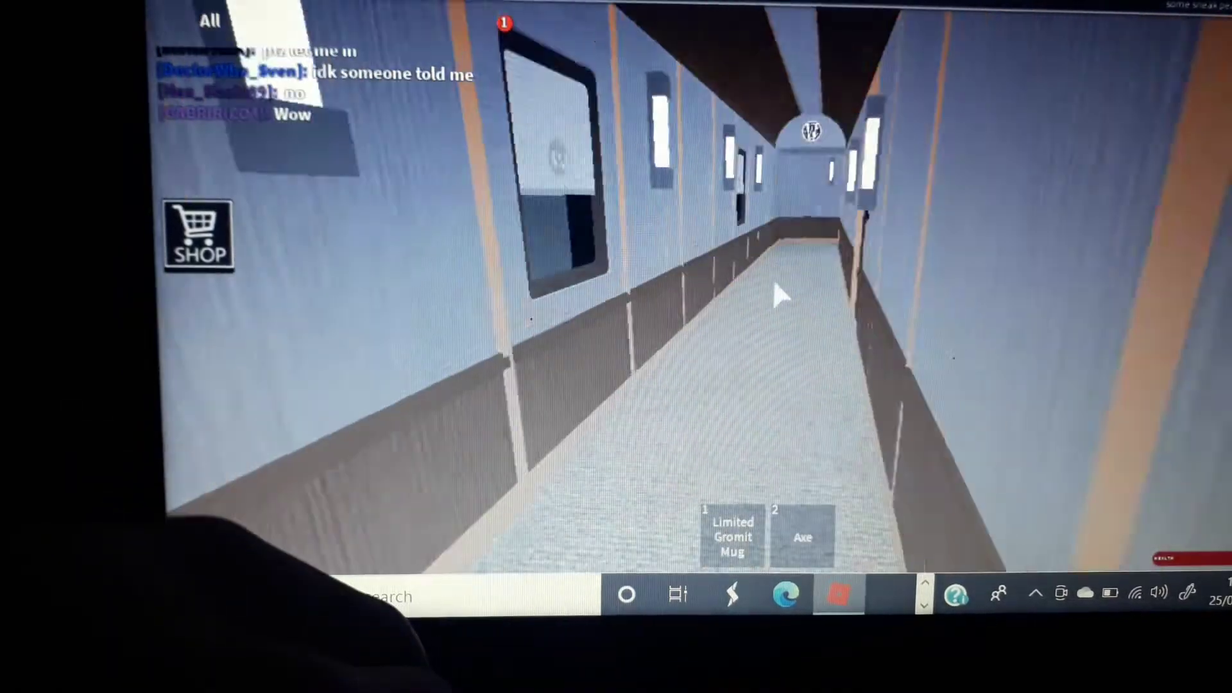
pyautogui.press('w')
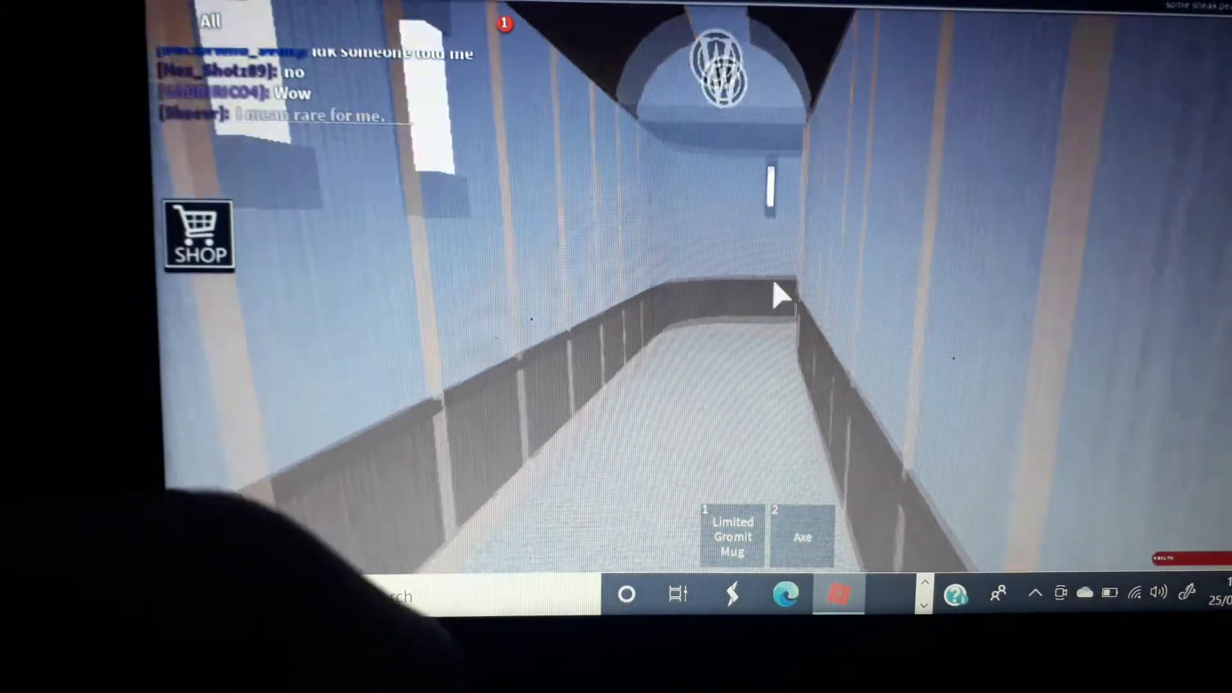
pyautogui.press('w')
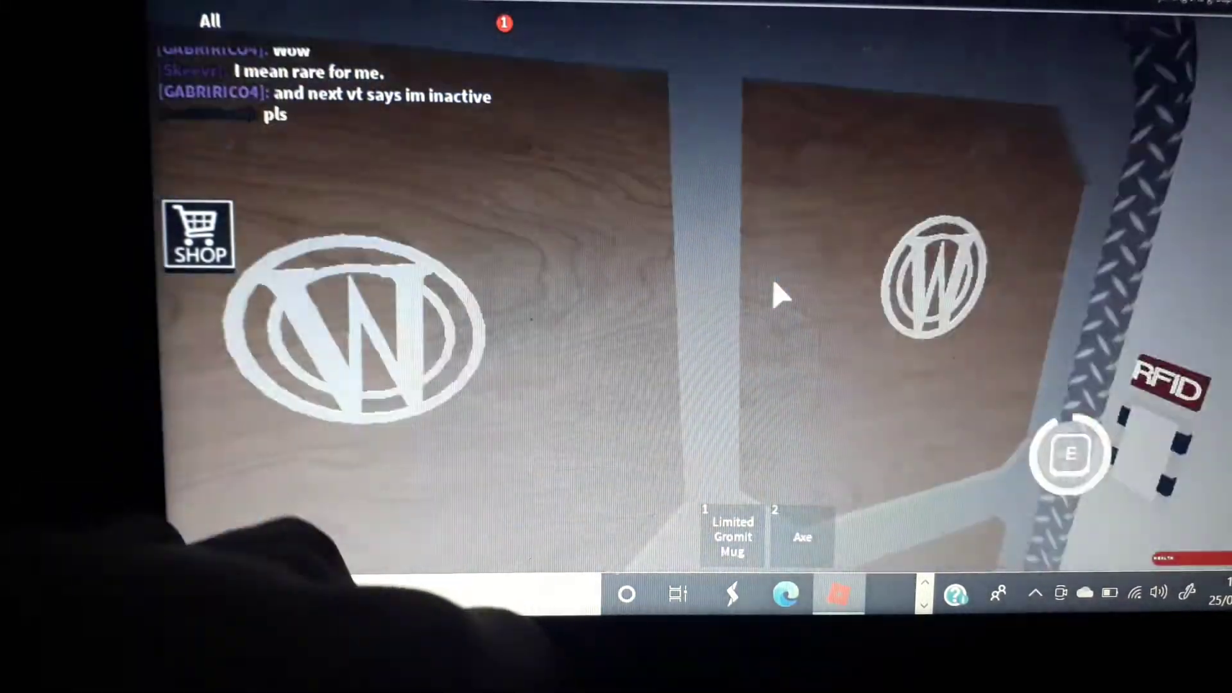
pyautogui.press('w')
pyautogui.press('e')
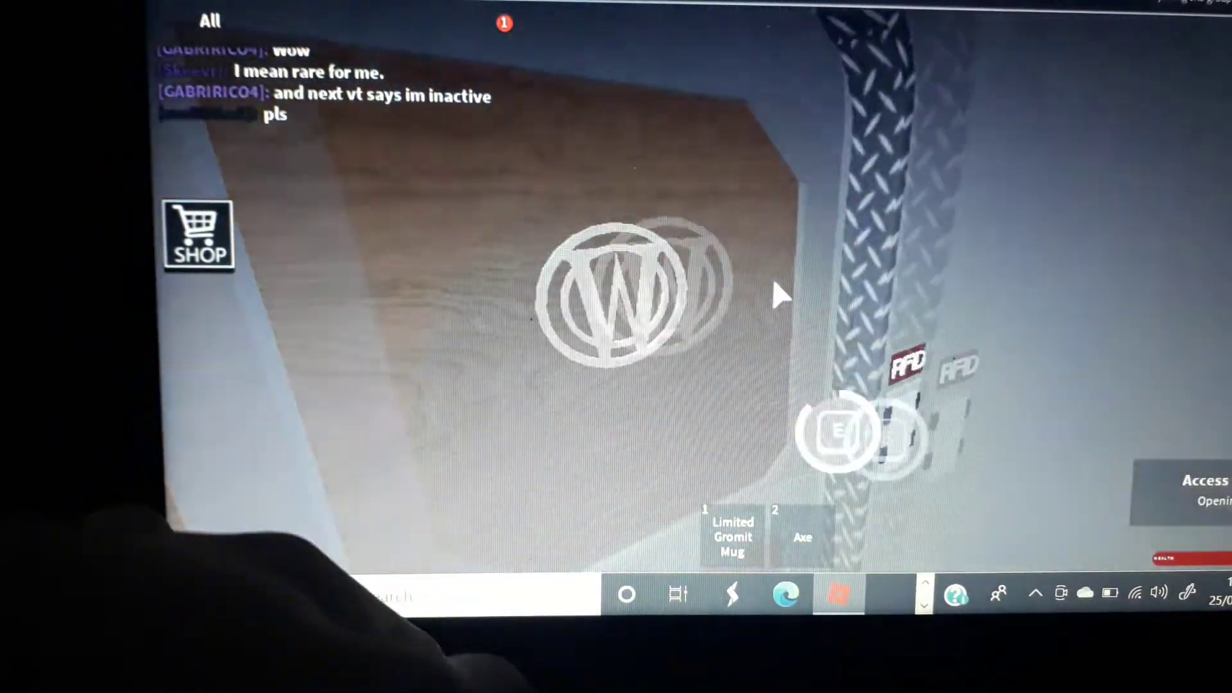
# Step: Cross the pillared carriage and open its end door into the dim night lounge car
pyautogui.press('w')
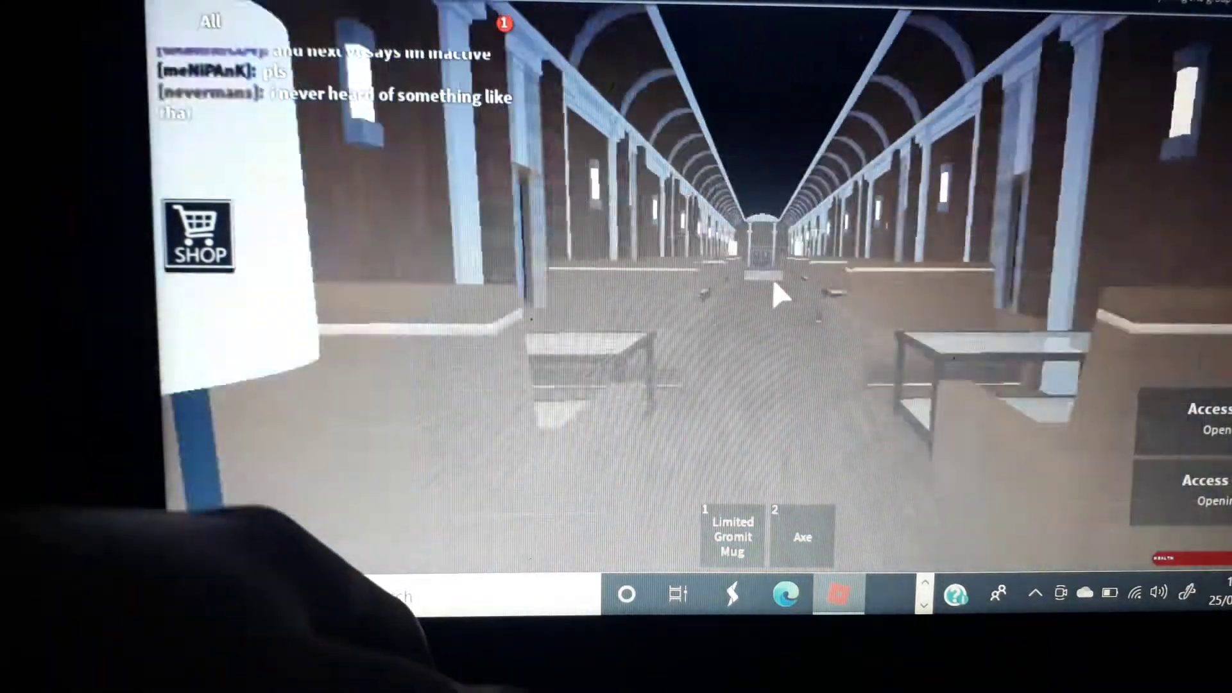
pyautogui.press('w')
pyautogui.press('w')
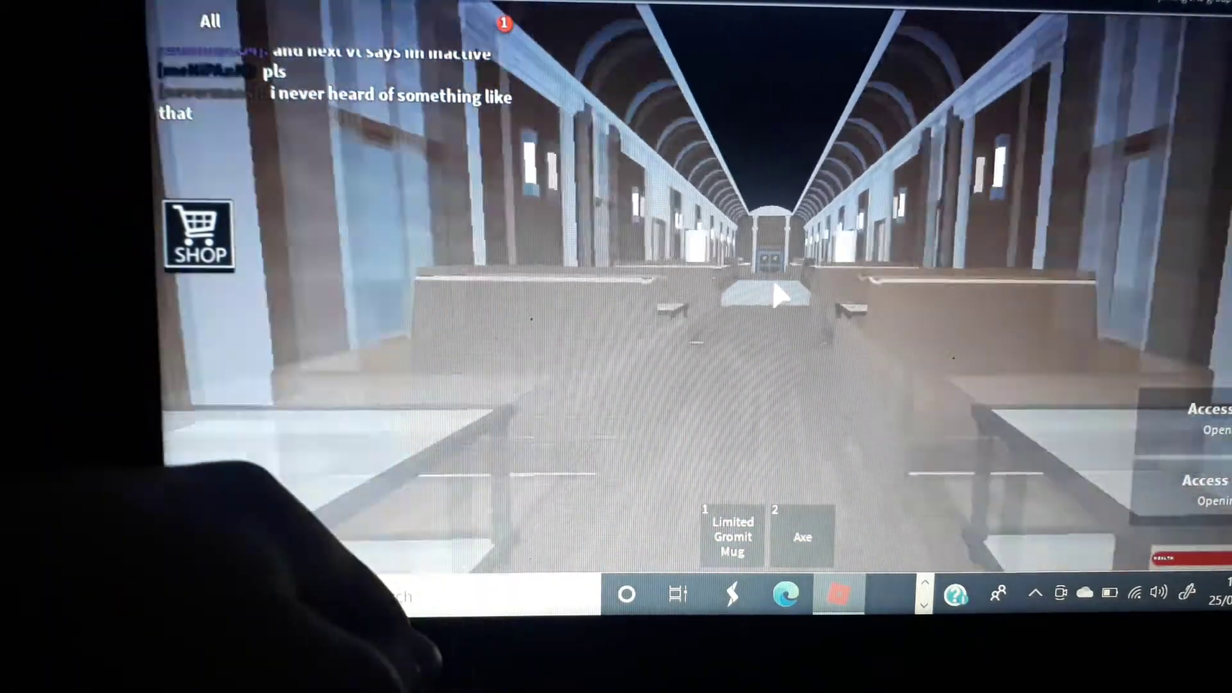
pyautogui.press('w')
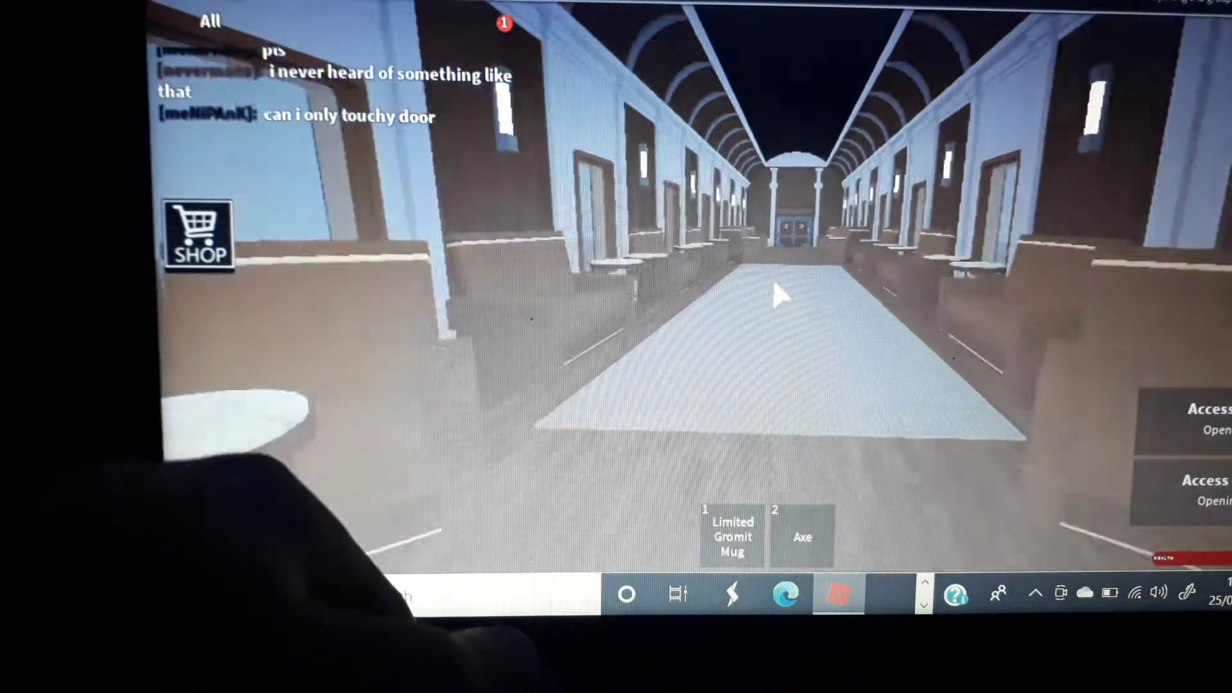
pyautogui.press('w')
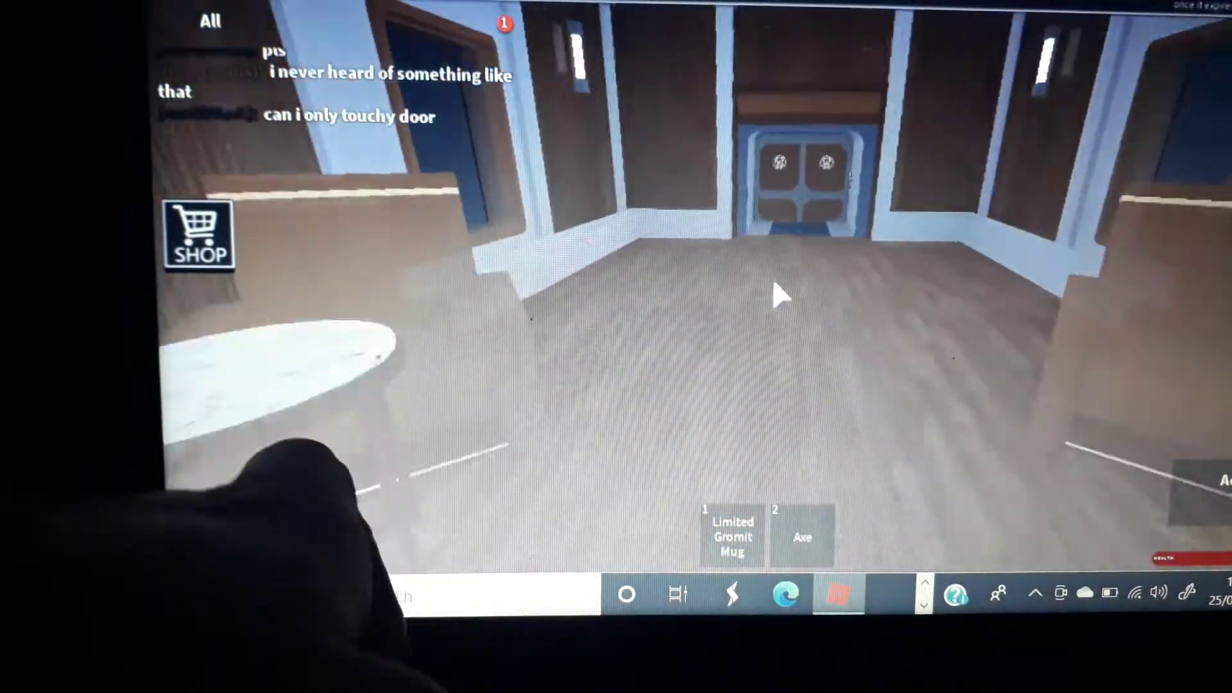
pyautogui.press('w')
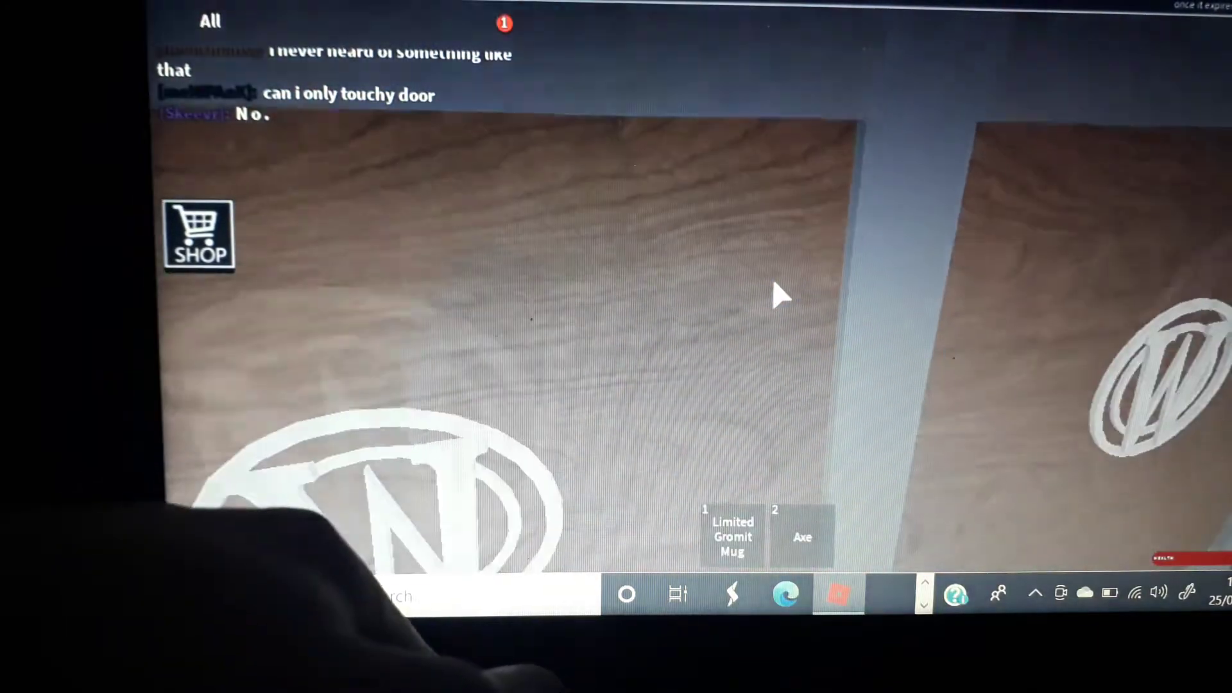
pyautogui.press('w')
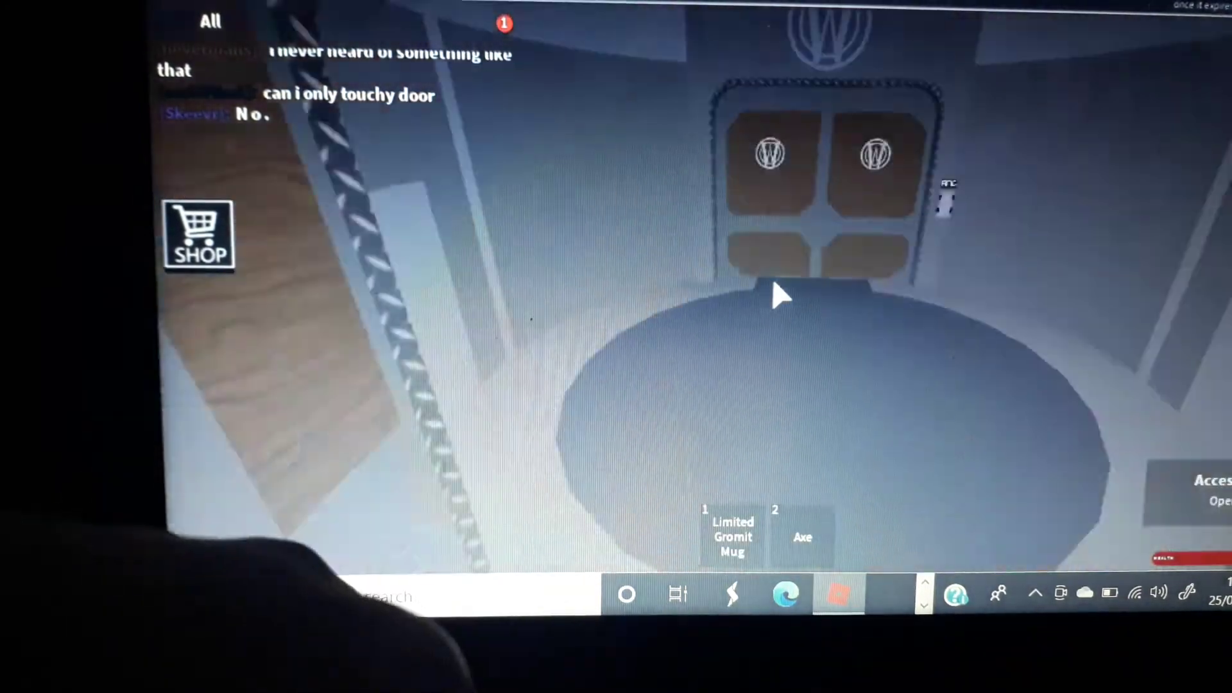
pyautogui.press('e')
pyautogui.press('w')
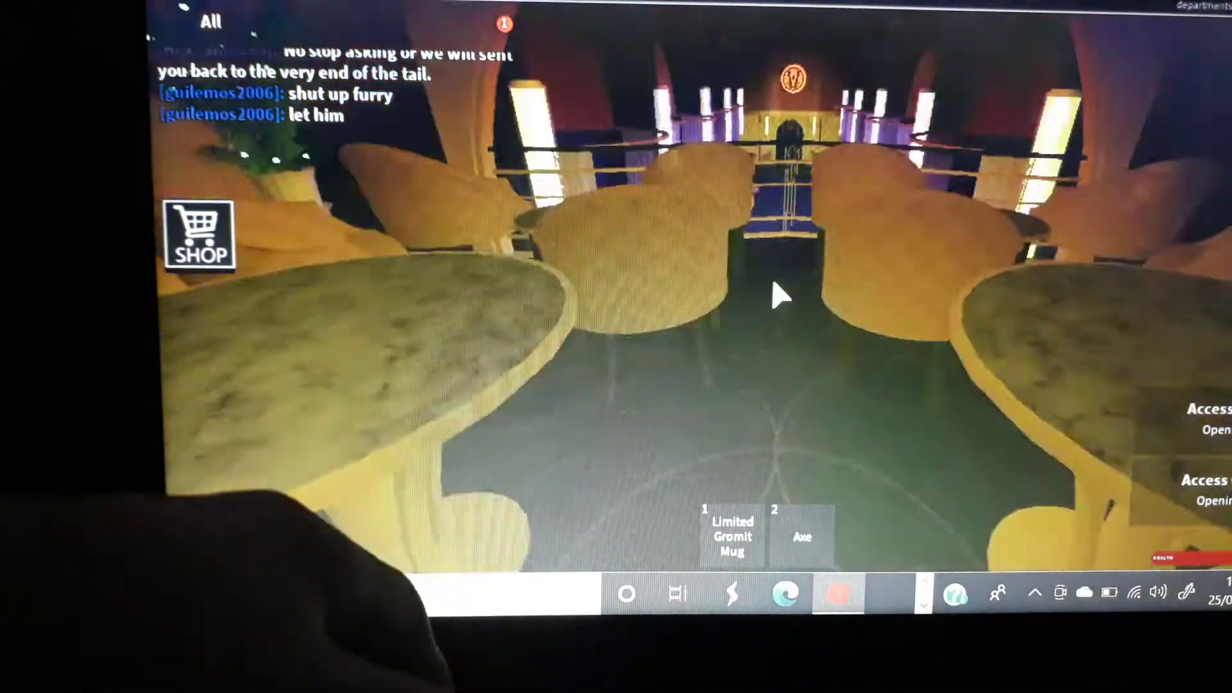
pyautogui.press('w')
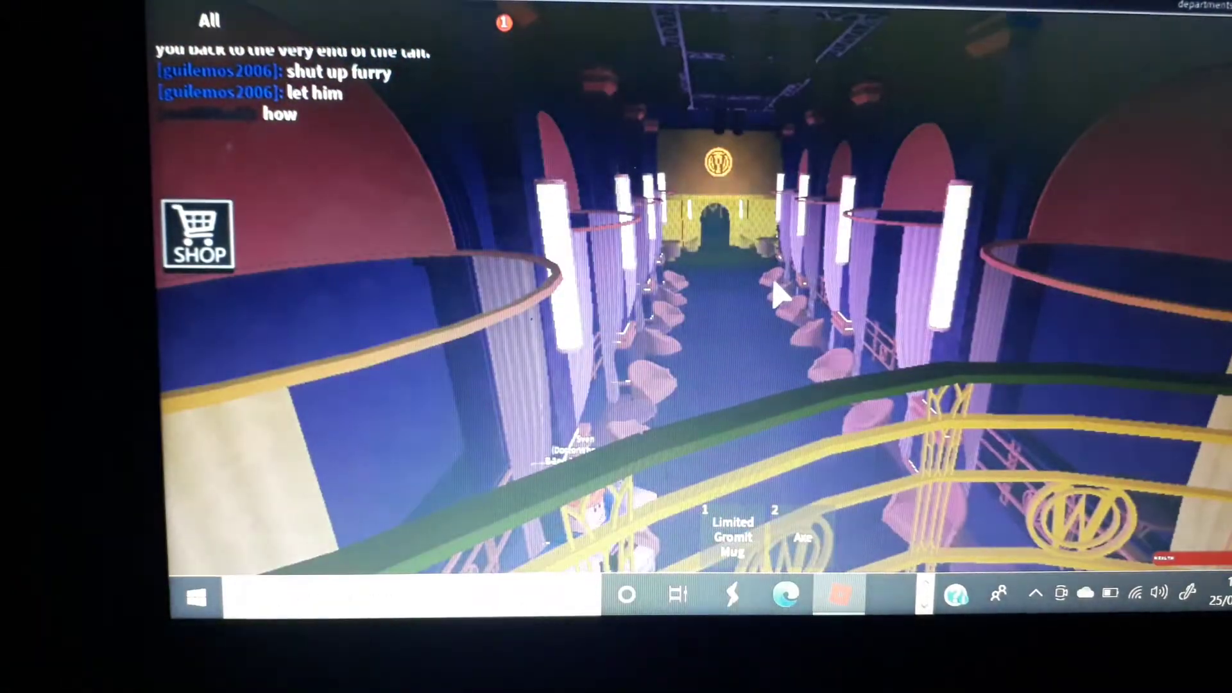
# Step: Walk to the balcony railing, pan across the pink-chaired hall, and open chat
pyautogui.press('Left')
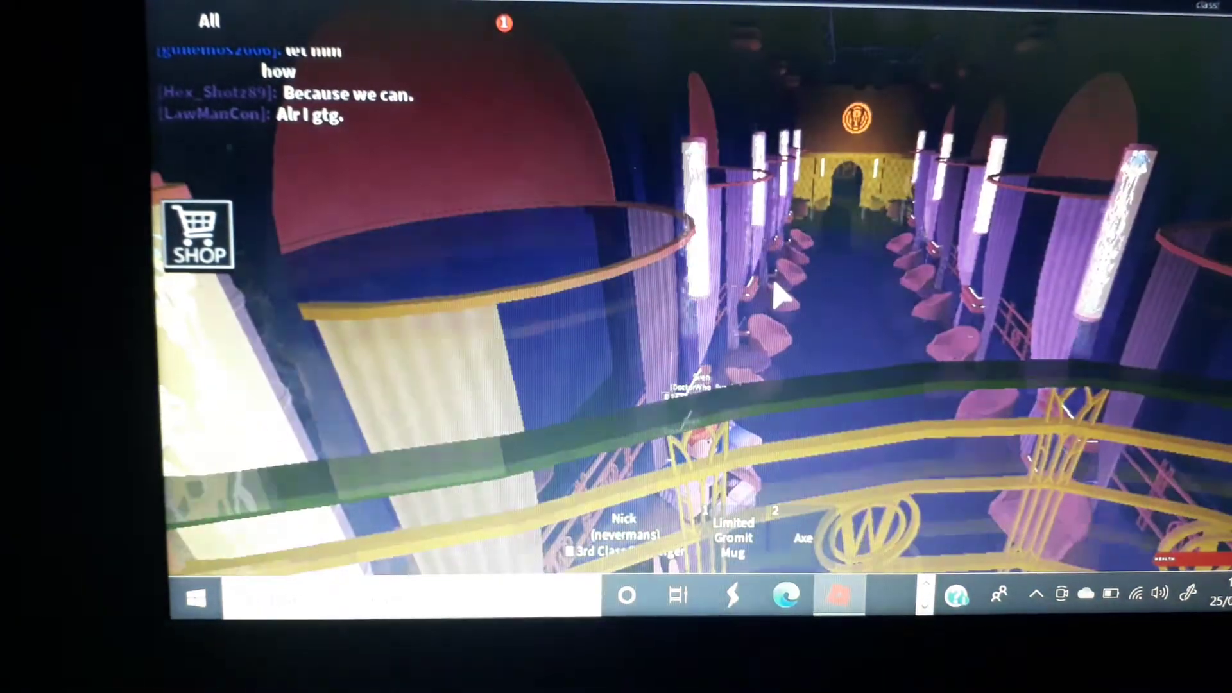
pyautogui.press('Right')
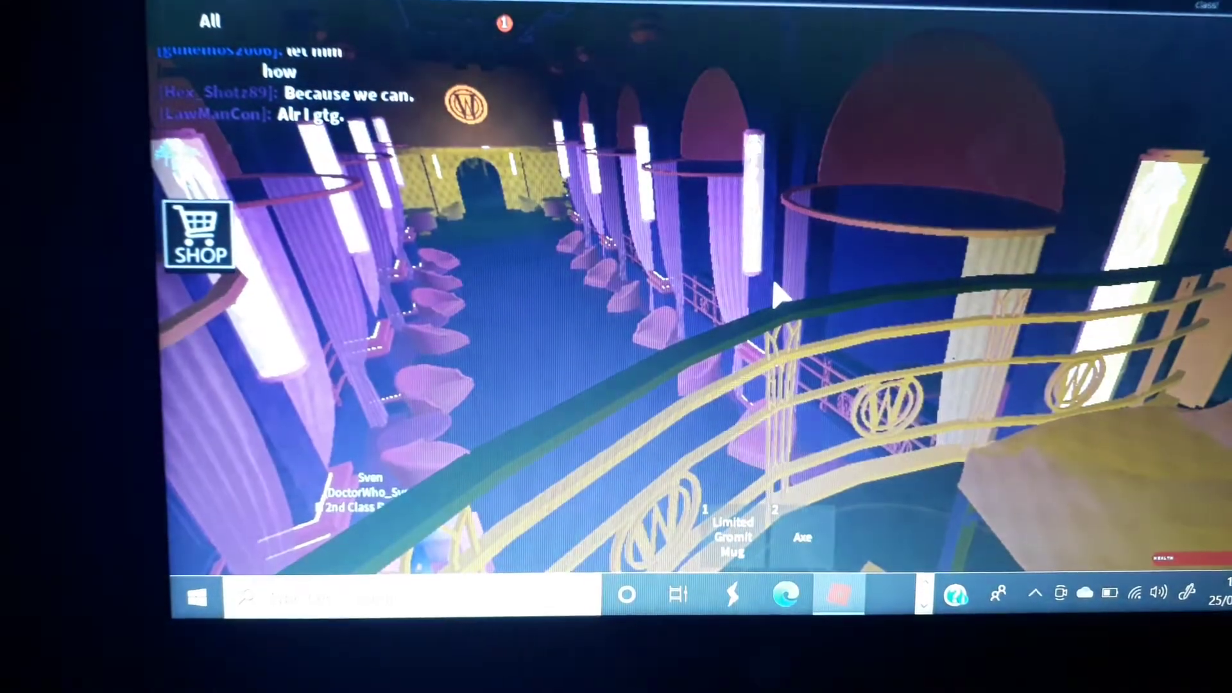
pyautogui.press('Left')
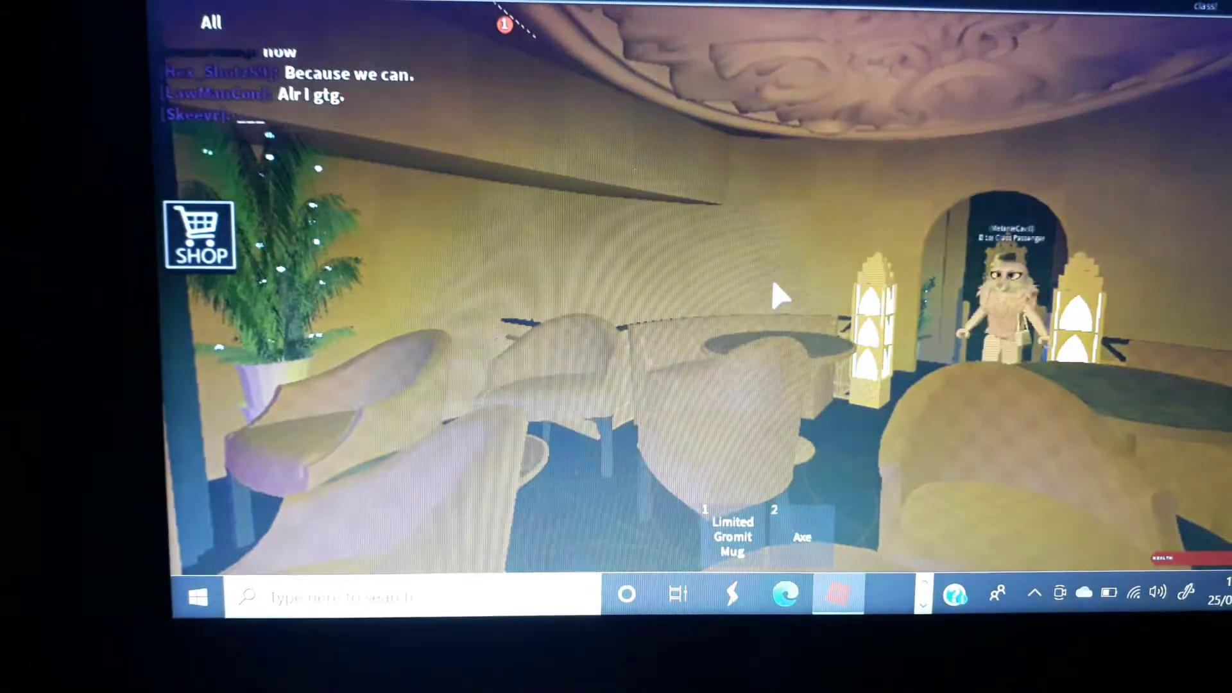
pyautogui.press('Left')
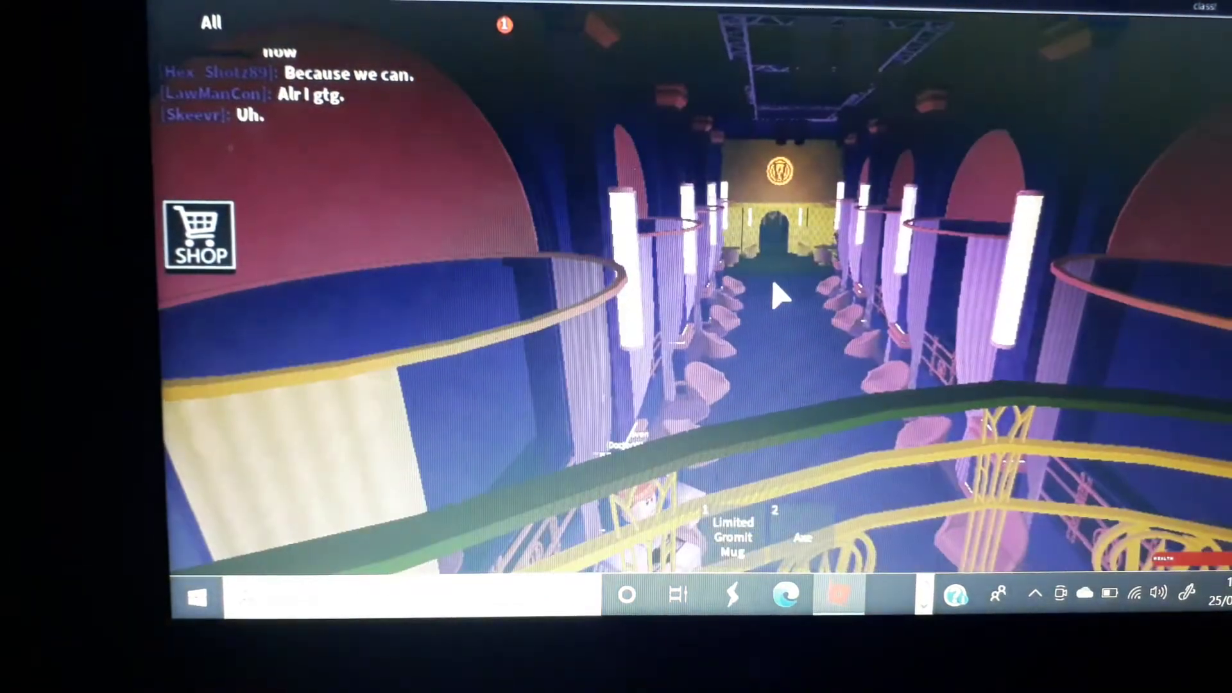
pyautogui.press('Right')
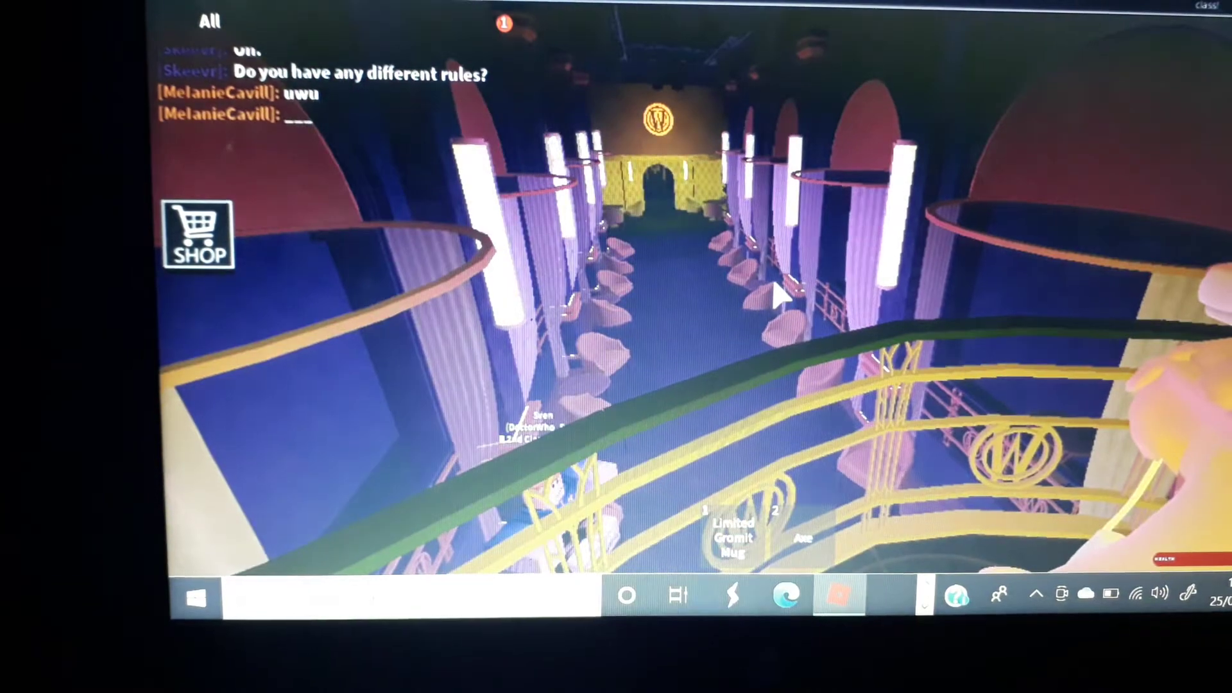
pyautogui.press('Left')
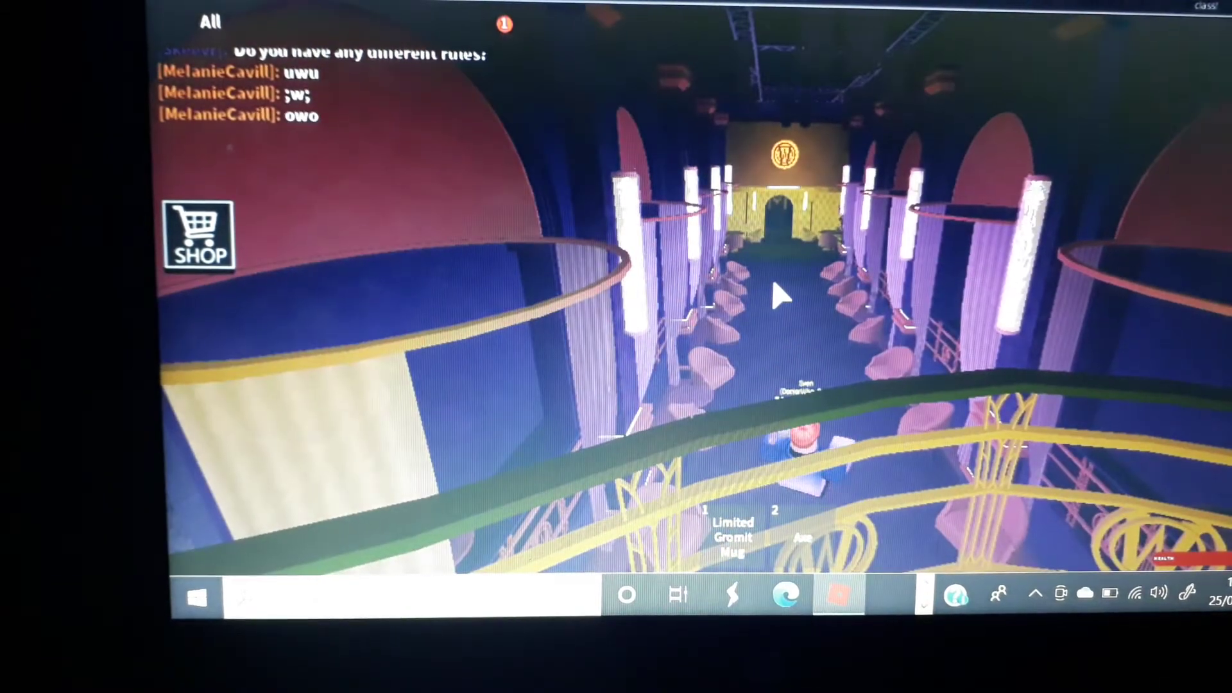
pyautogui.press('/')
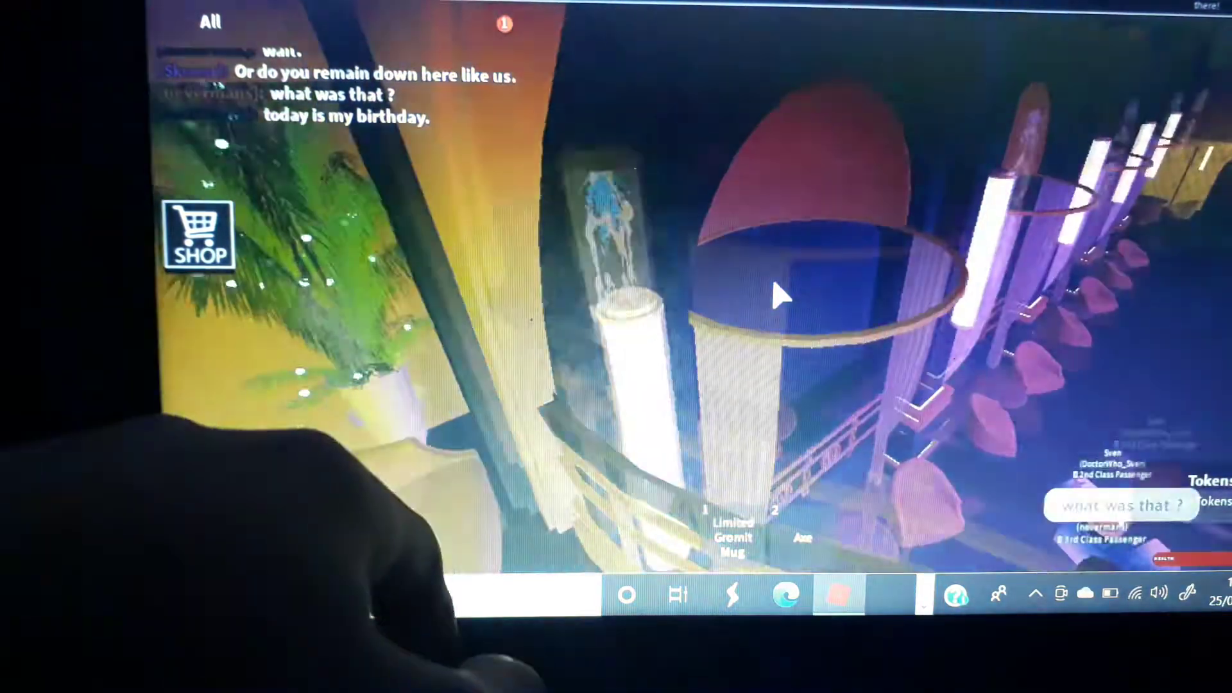
# Step: Visit the wine-shelf bar and its bartender, then turn toward the lounge chairs and grey bunny
pyautogui.press('w')
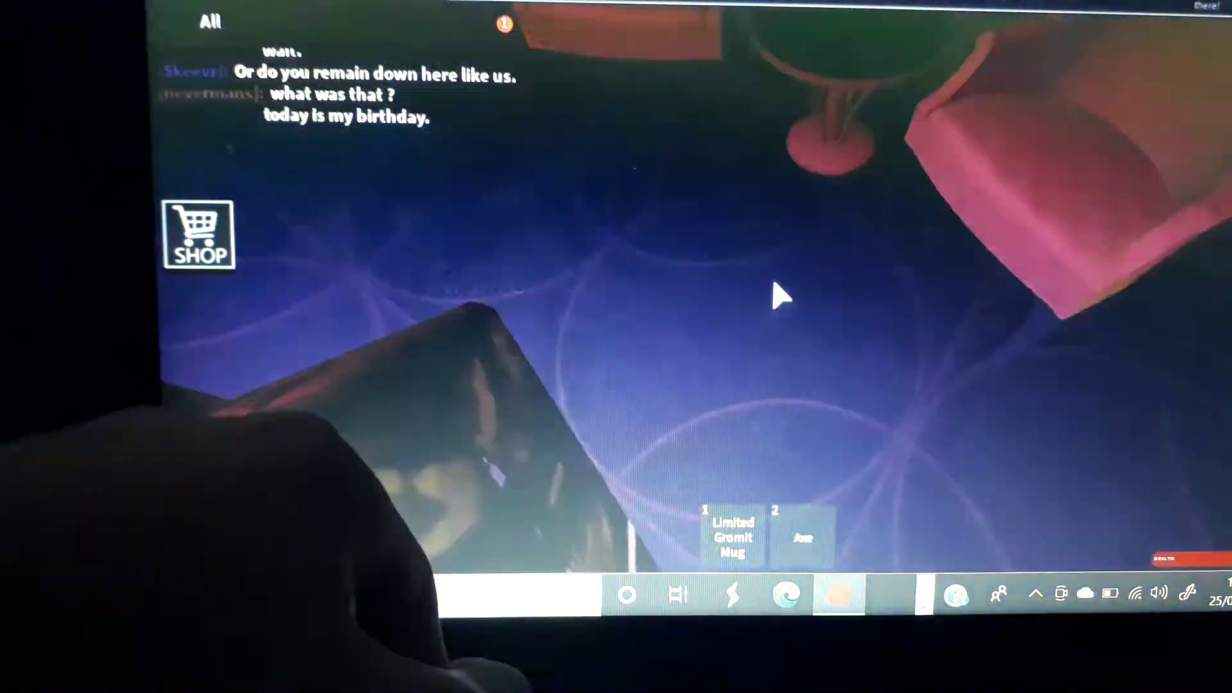
pyautogui.press('w')
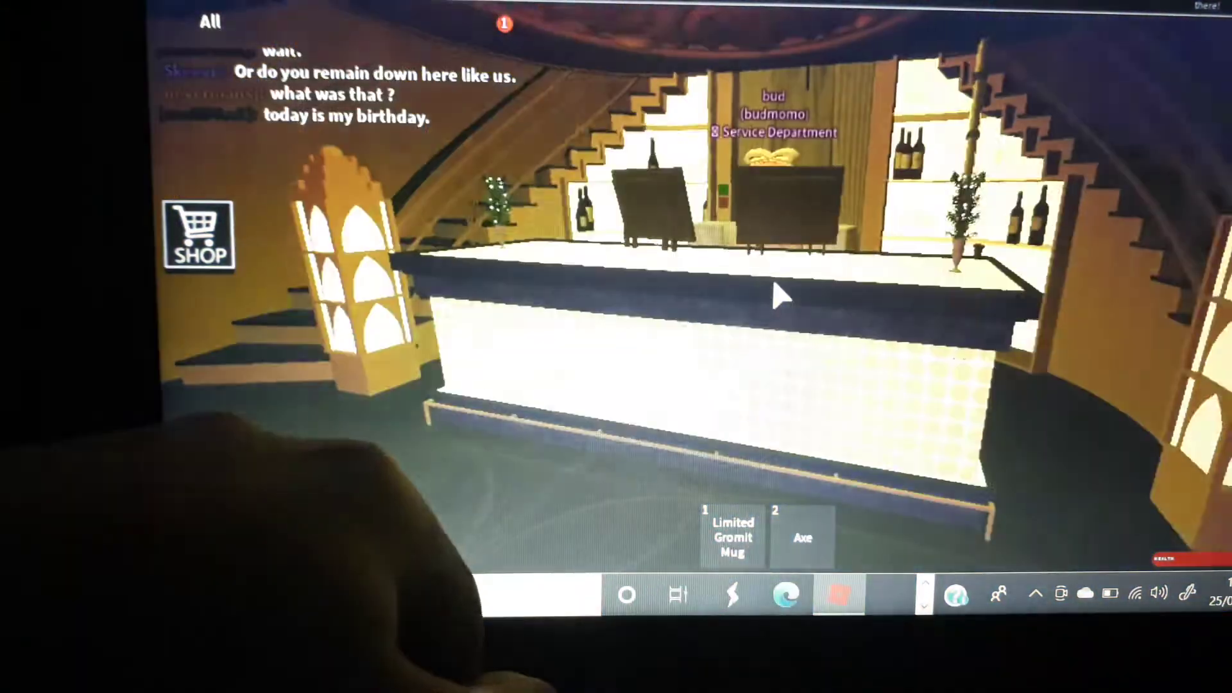
pyautogui.press('w')
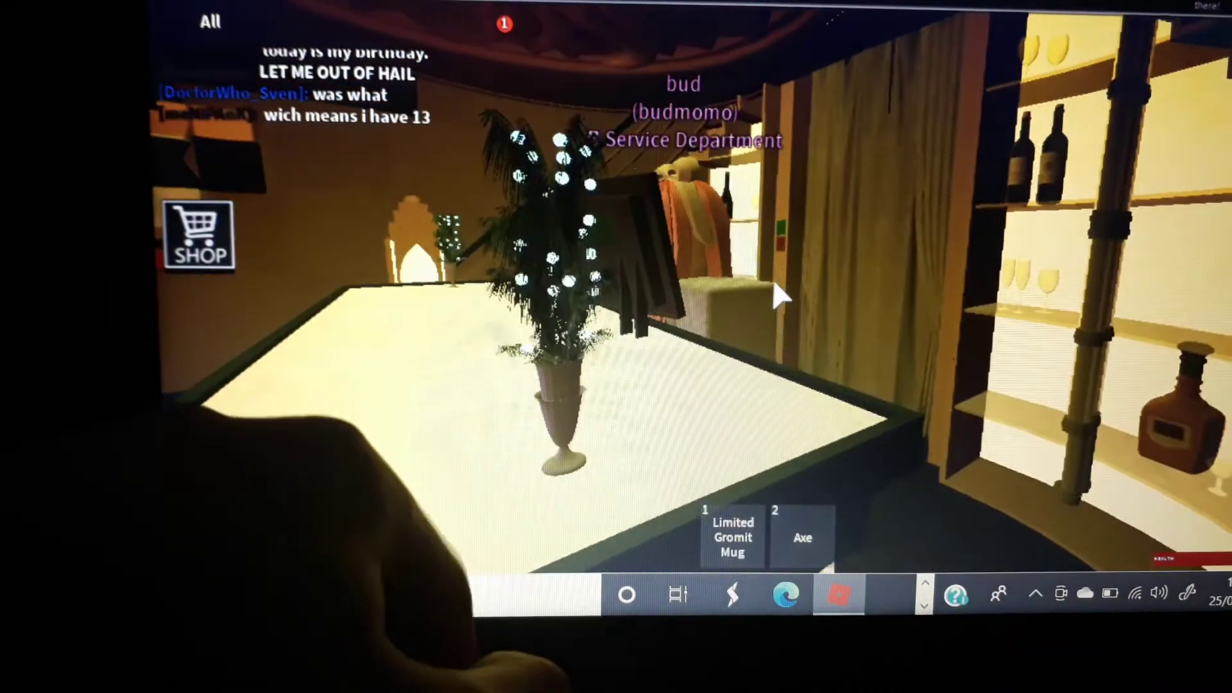
pyautogui.press('w')
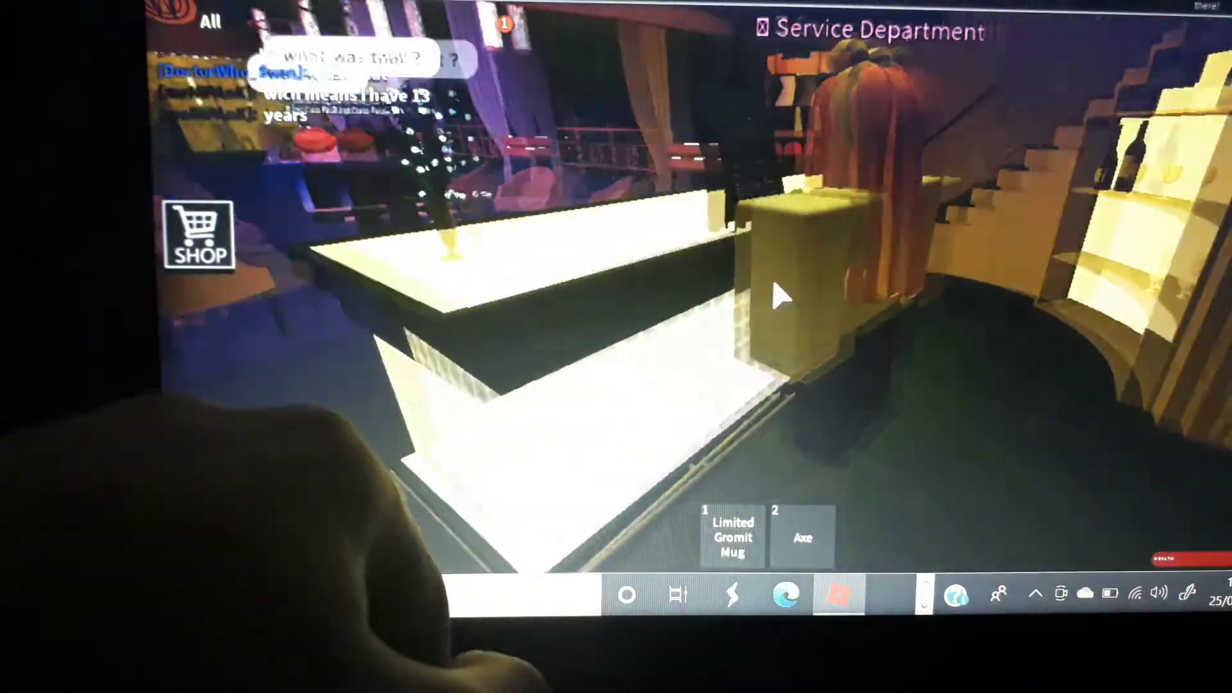
pyautogui.press('s')
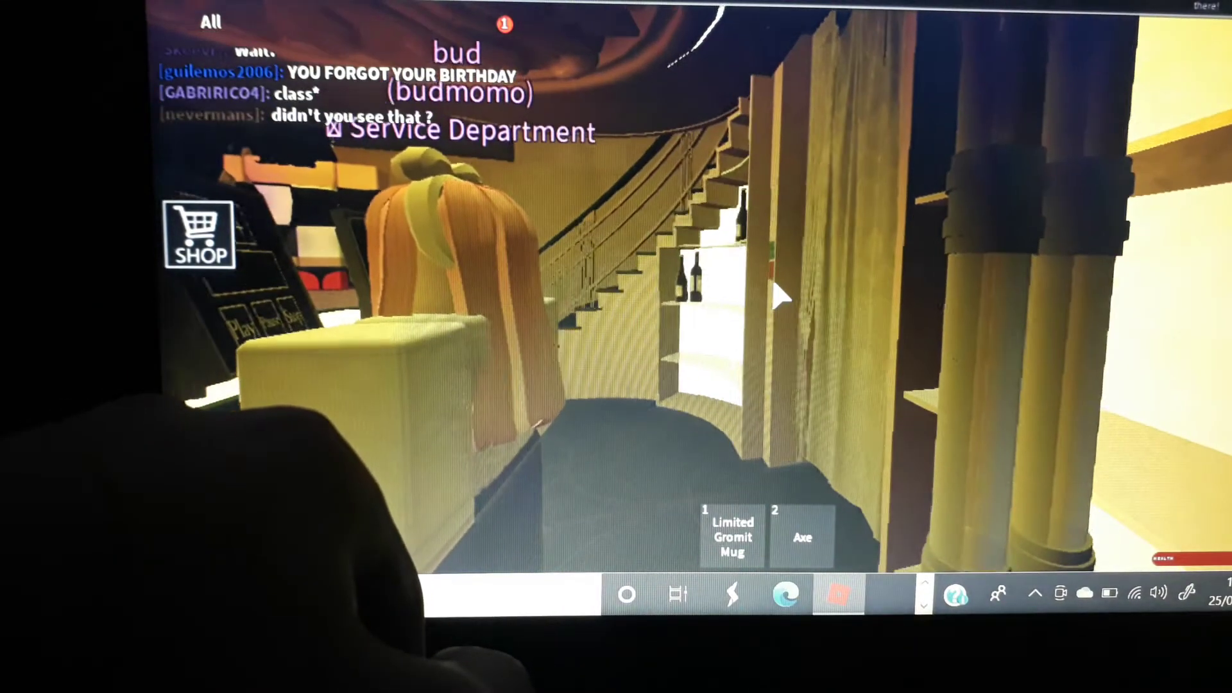
pyautogui.press('w')
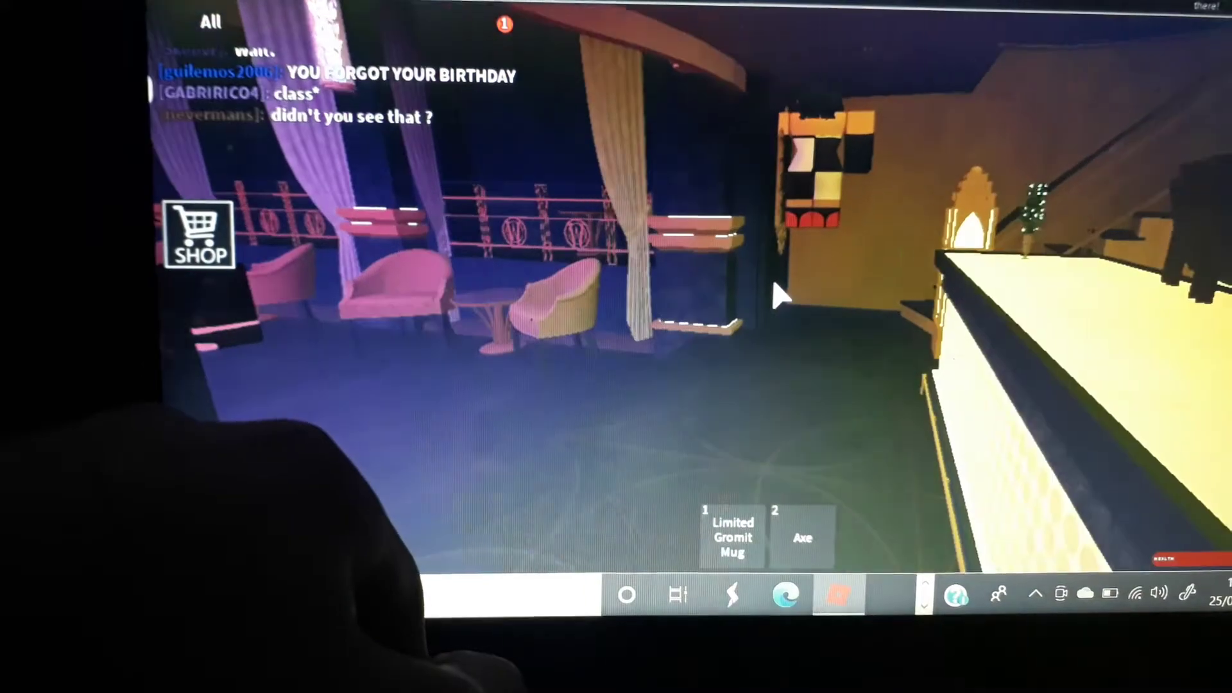
pyautogui.press('w')
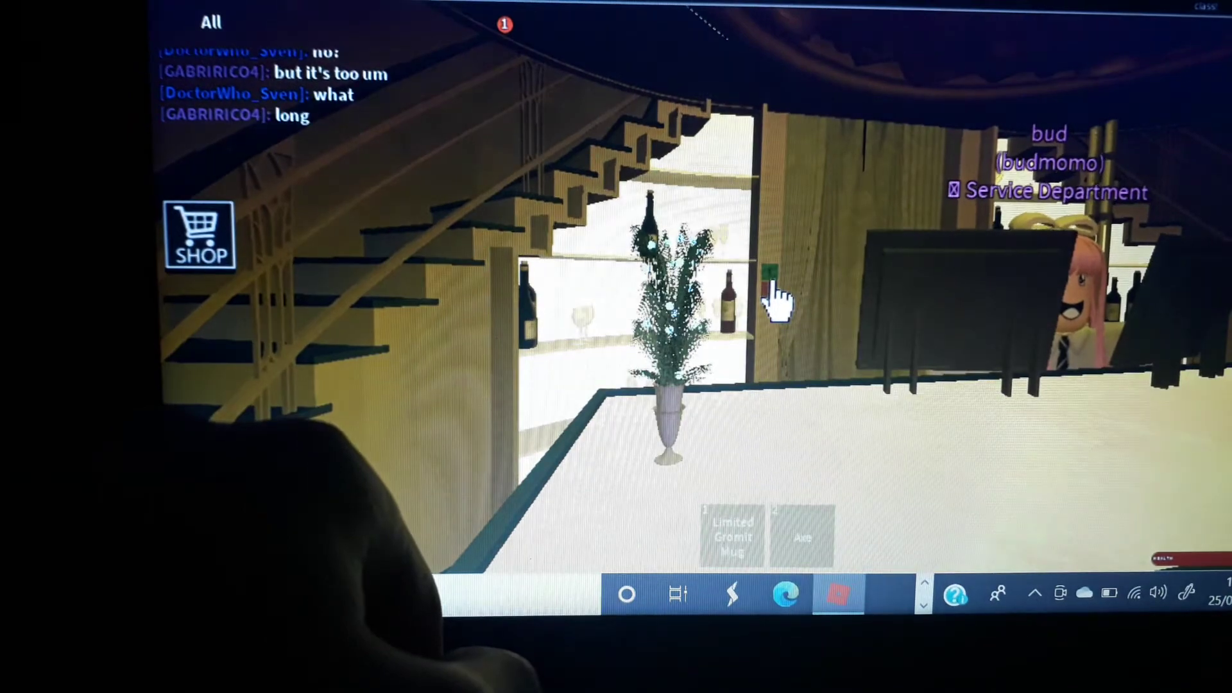
pyautogui.press('Right')
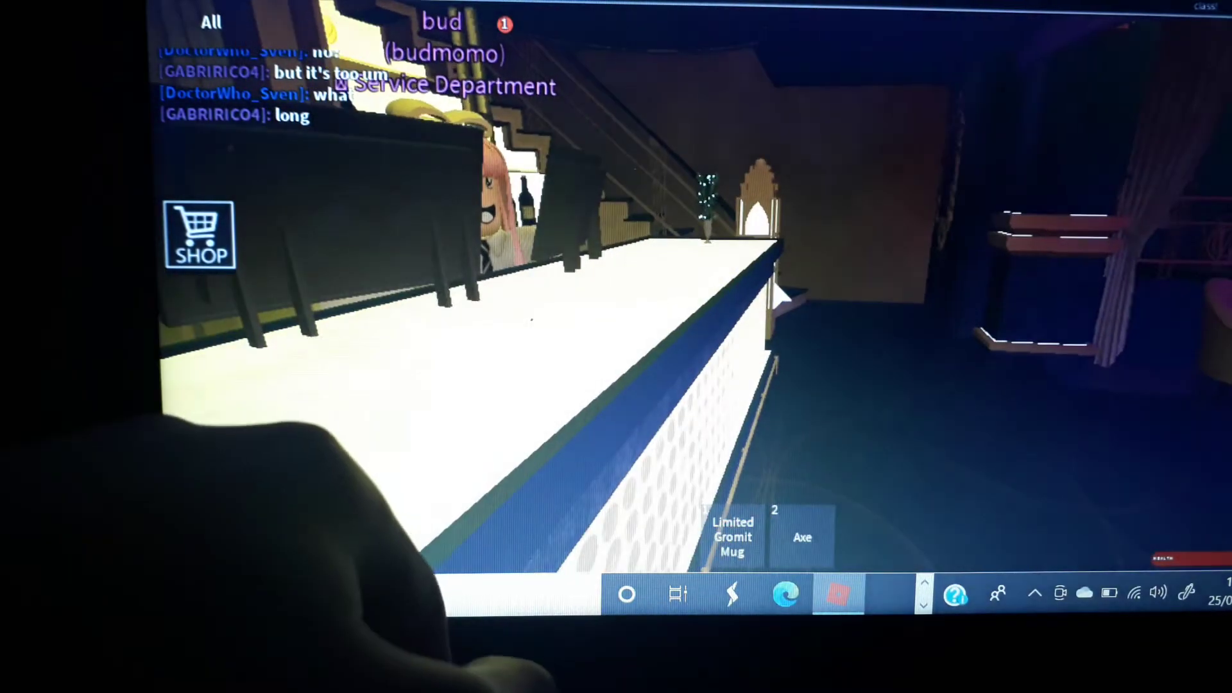
pyautogui.press('Left')
pyautogui.press('w')
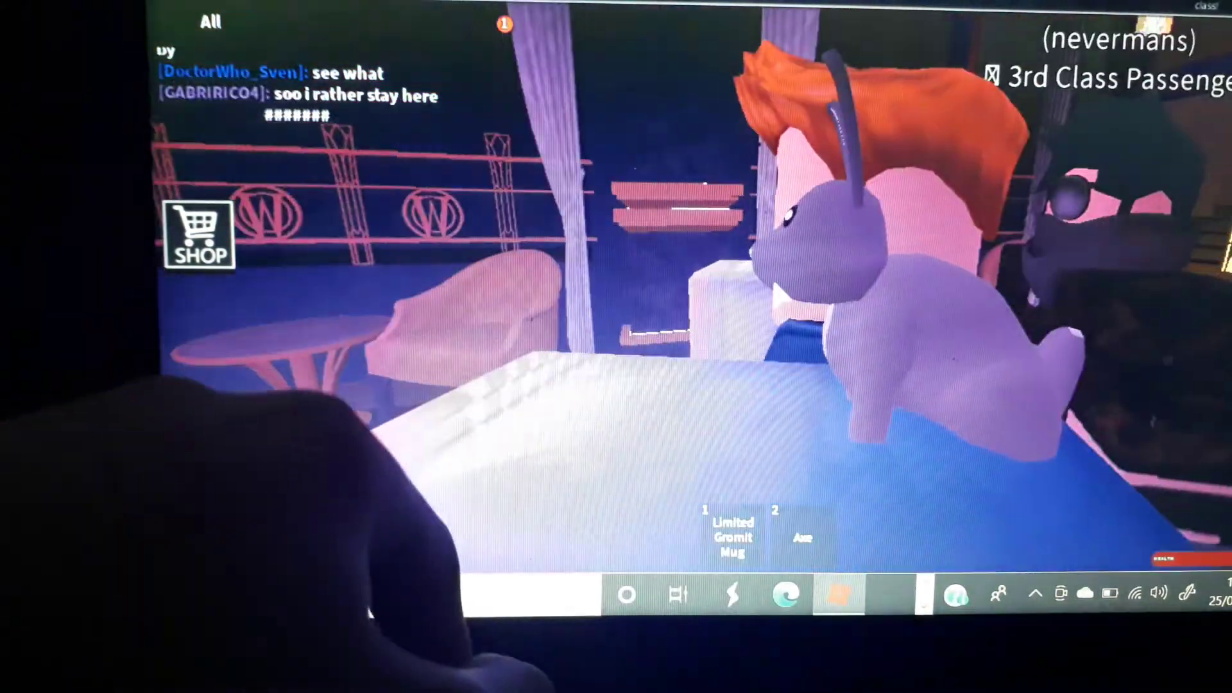
pyautogui.press('Left')
# Step: Climb the staircase back up to the balcony over the lower deck
pyautogui.press('w')
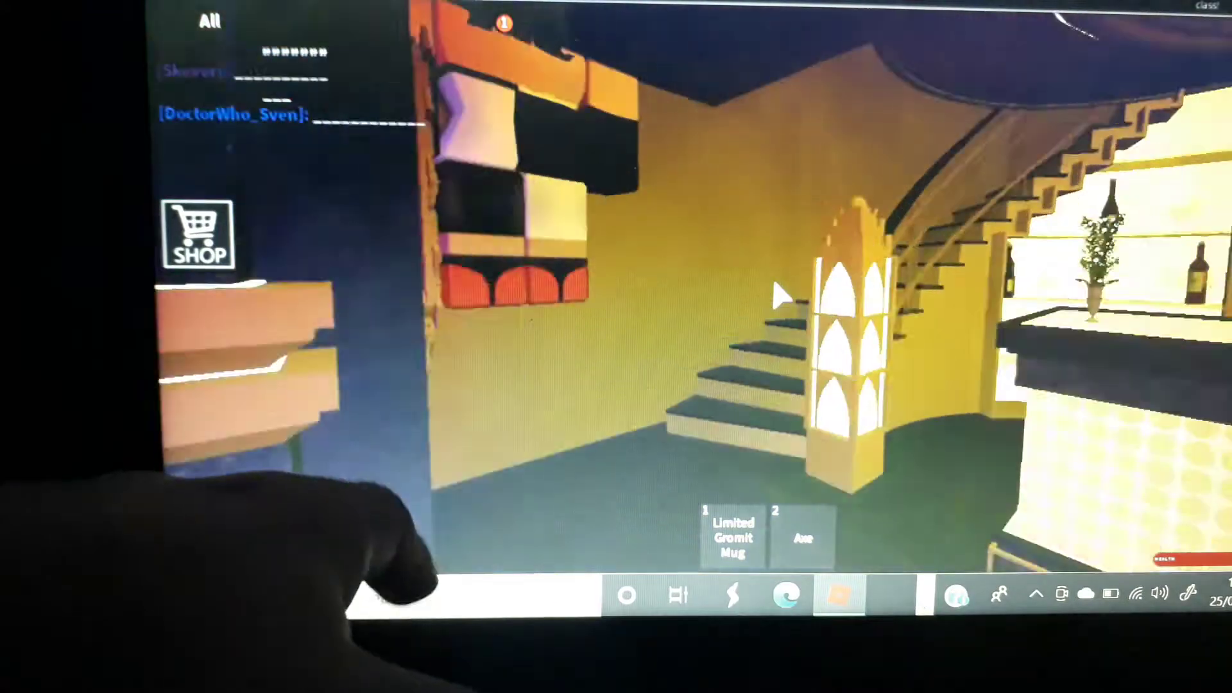
pyautogui.press('w')
pyautogui.press('Right')
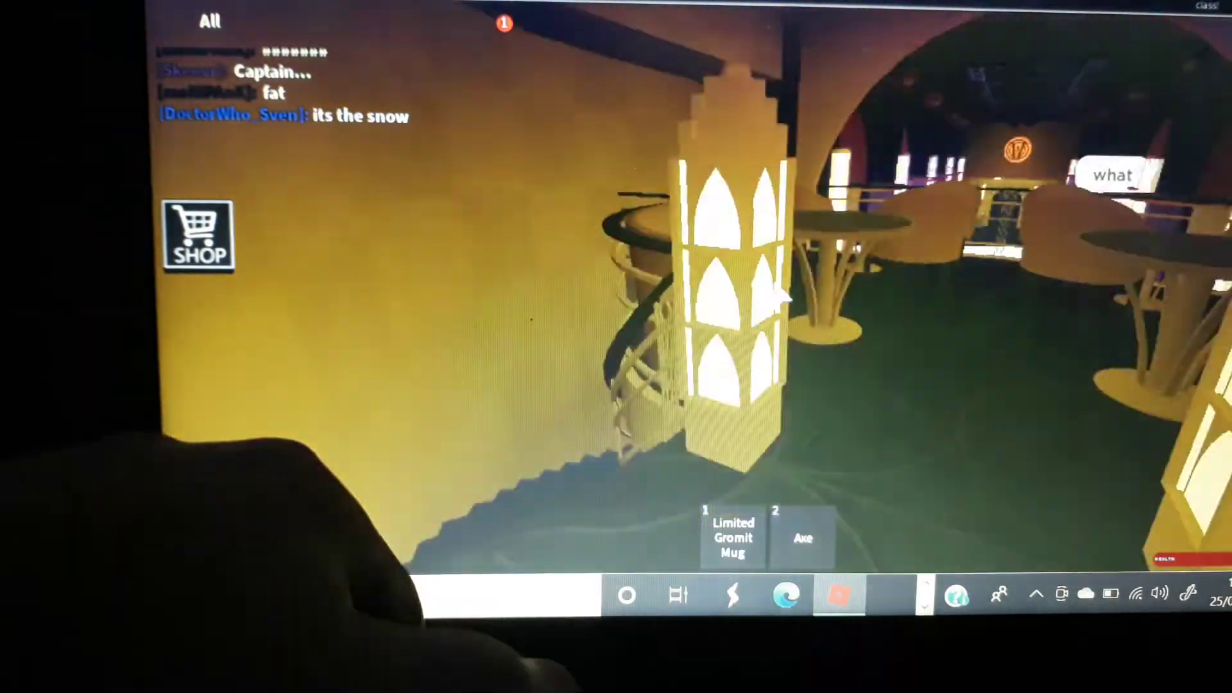
pyautogui.press('Right')
pyautogui.press('w')
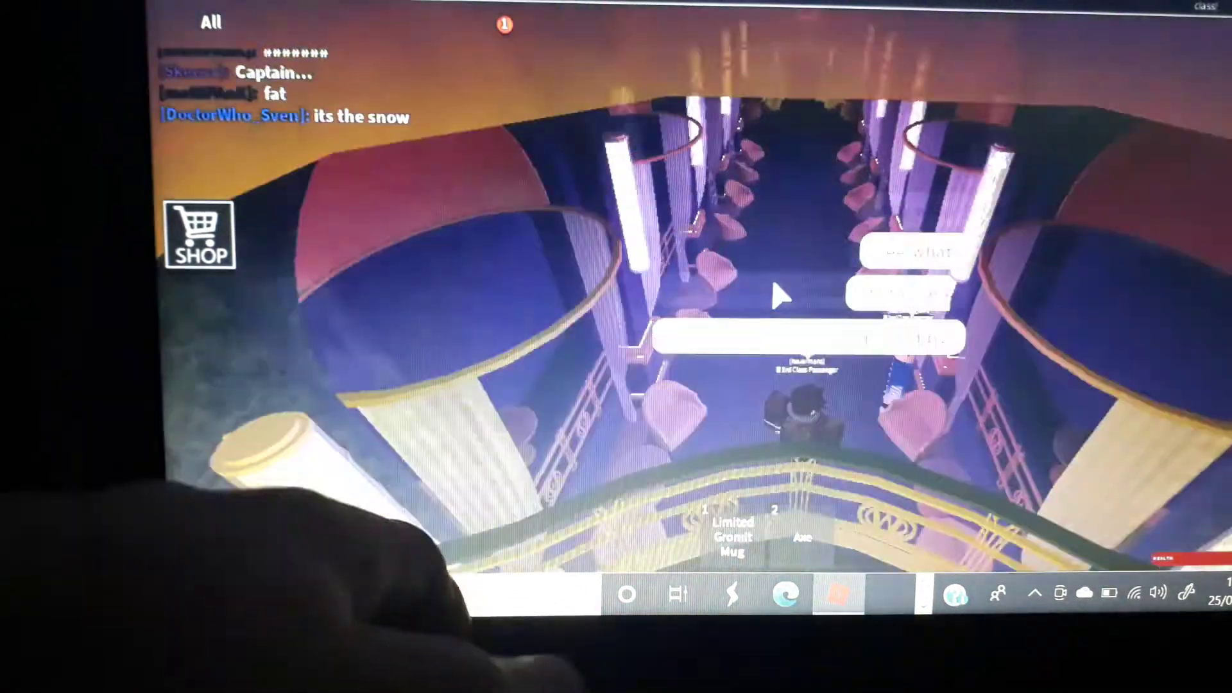
# Step: Drop to the lower deck and walk through the arch toward the sunglassed player
pyautogui.press('w')
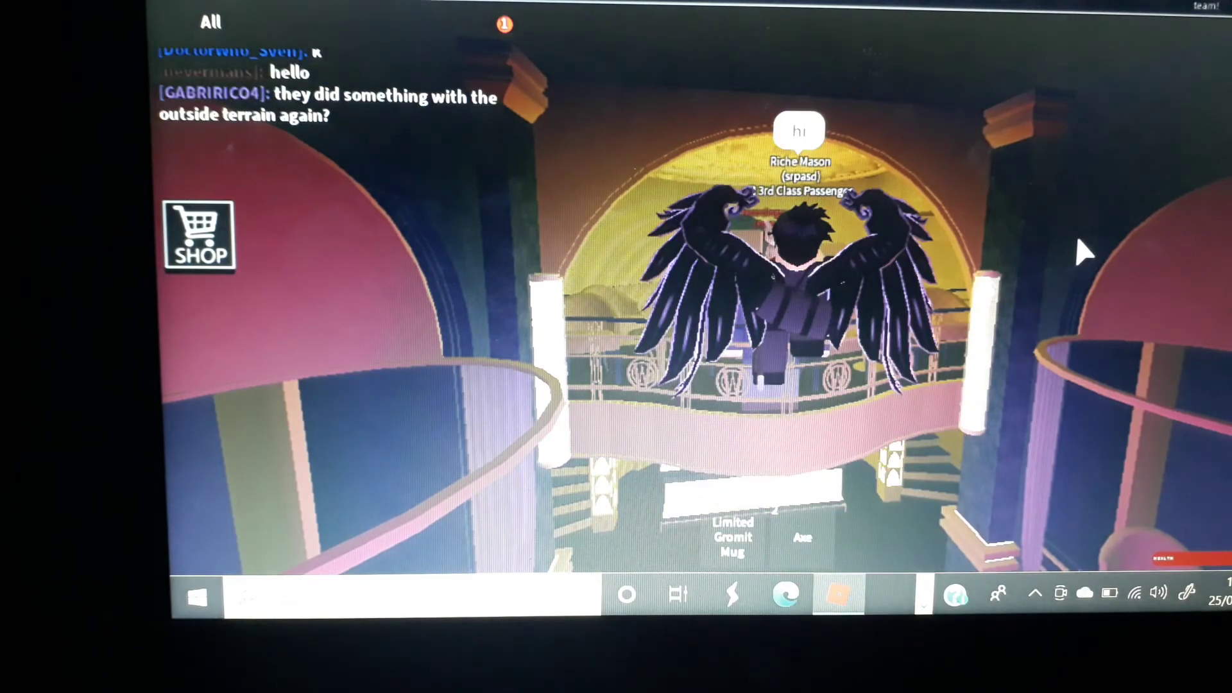
pyautogui.press('w')
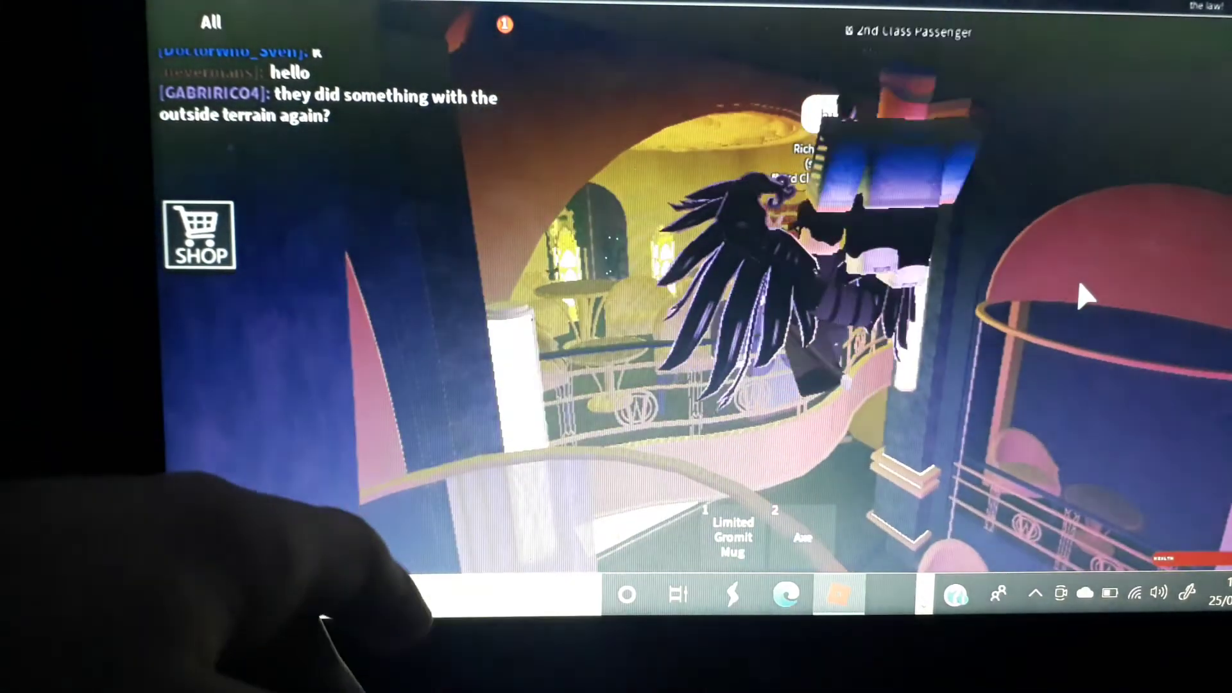
pyautogui.press('w')
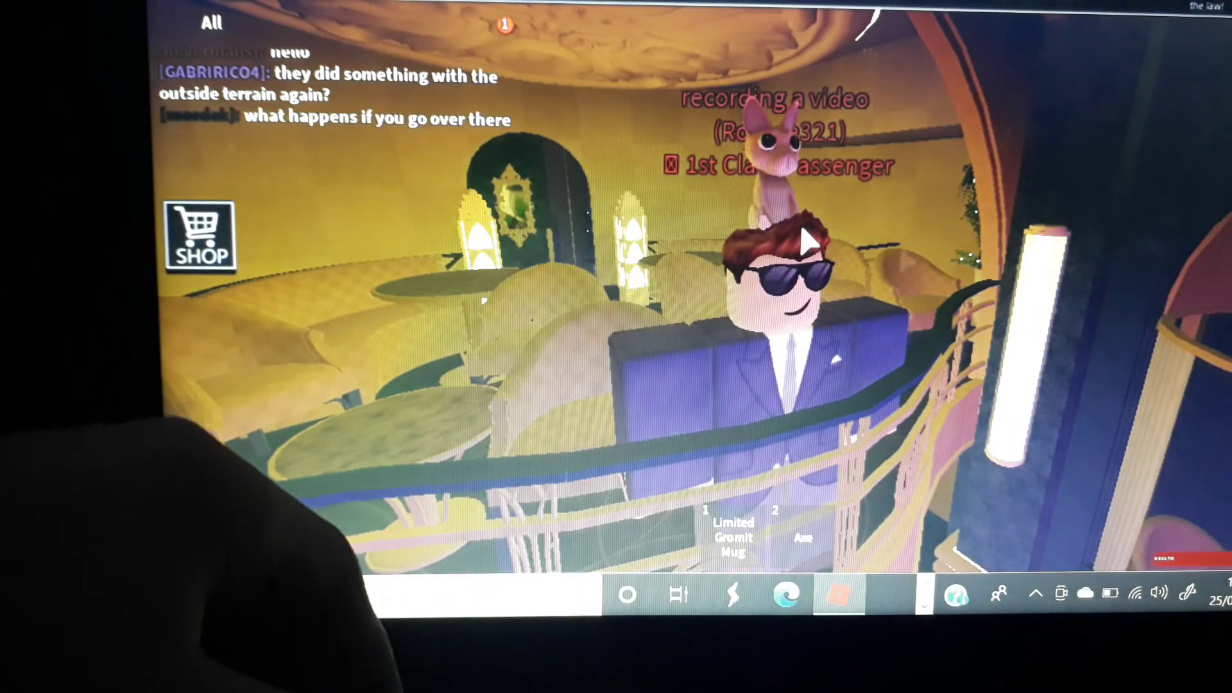